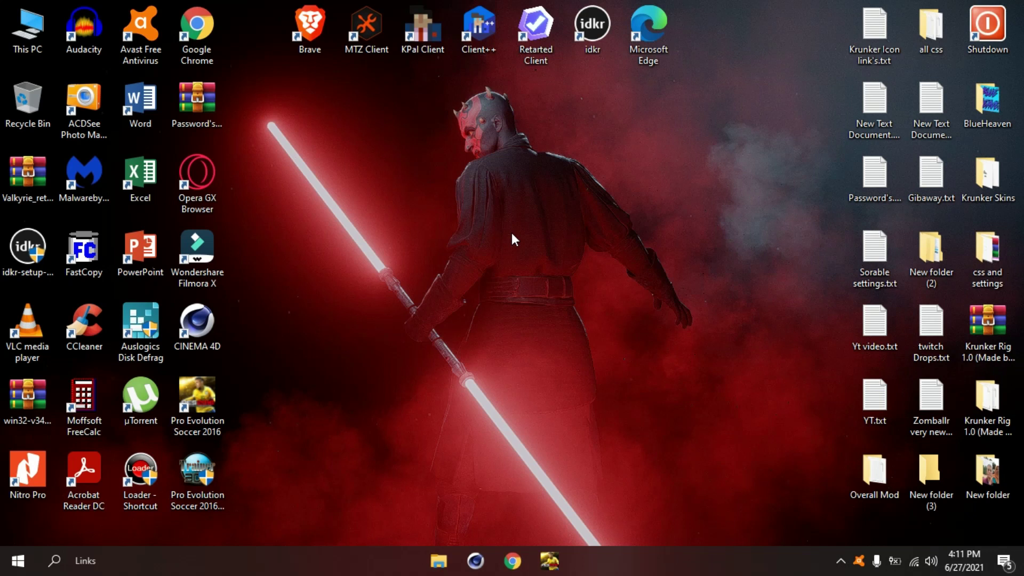
# Download Modding Template.zip (14.87 KB) from the MediaFire page in Chrome.
pyautogui.click(513, 552)
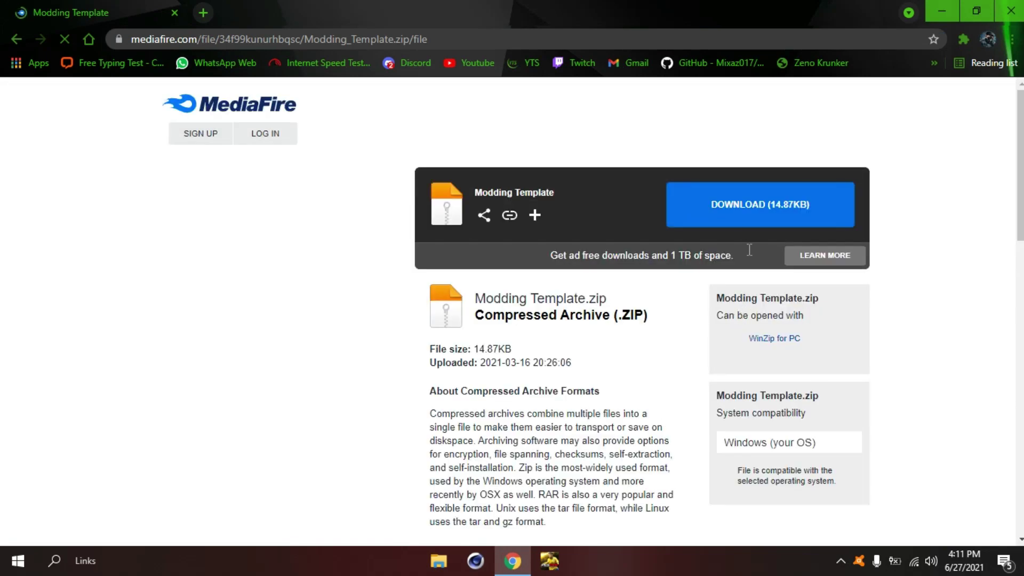
pyautogui.click(722, 203)
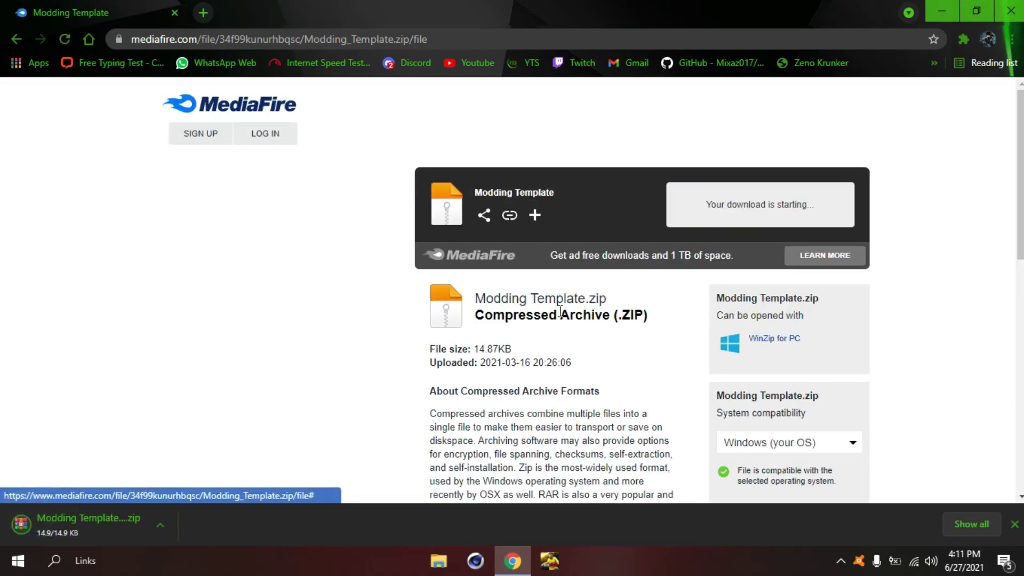
# Move Modding Template (1).zip from Downloads onto the desktop.
pyautogui.press('super+d')
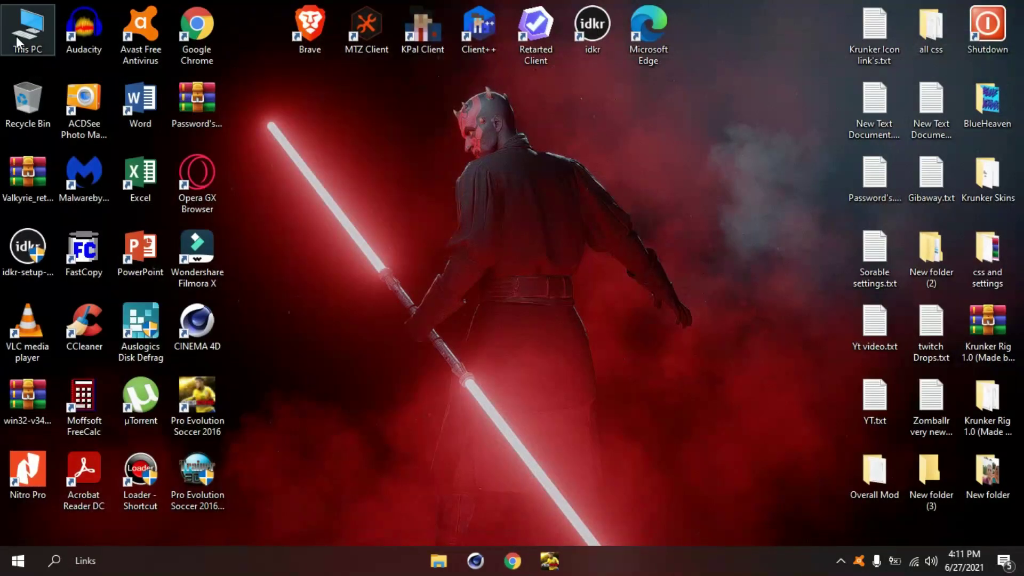
pyautogui.doubleClick(25, 49)
pyautogui.click(62, 126)
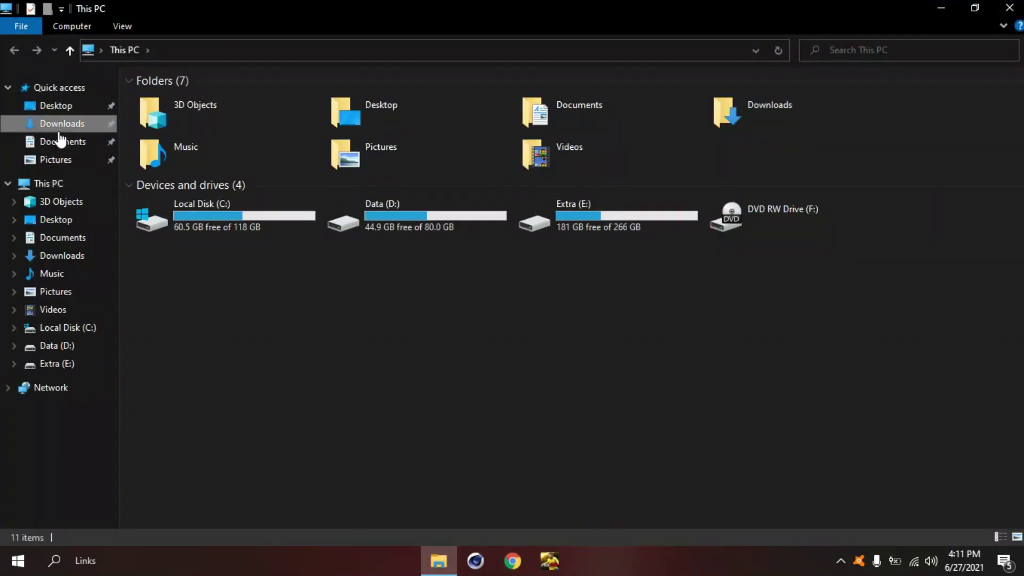
pyautogui.click(131, 84)
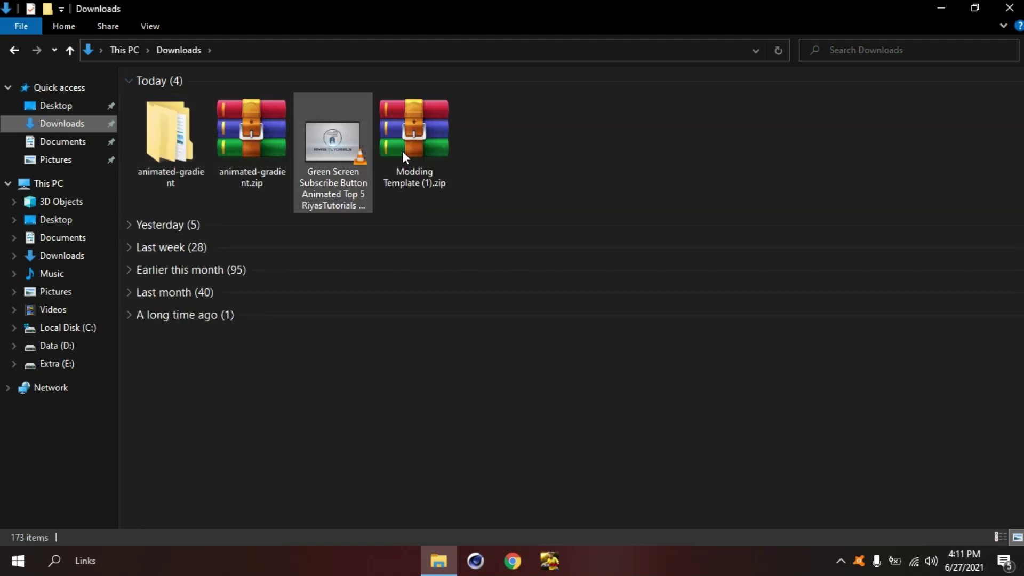
pyautogui.click(437, 134)
pyautogui.click(1009, 8)
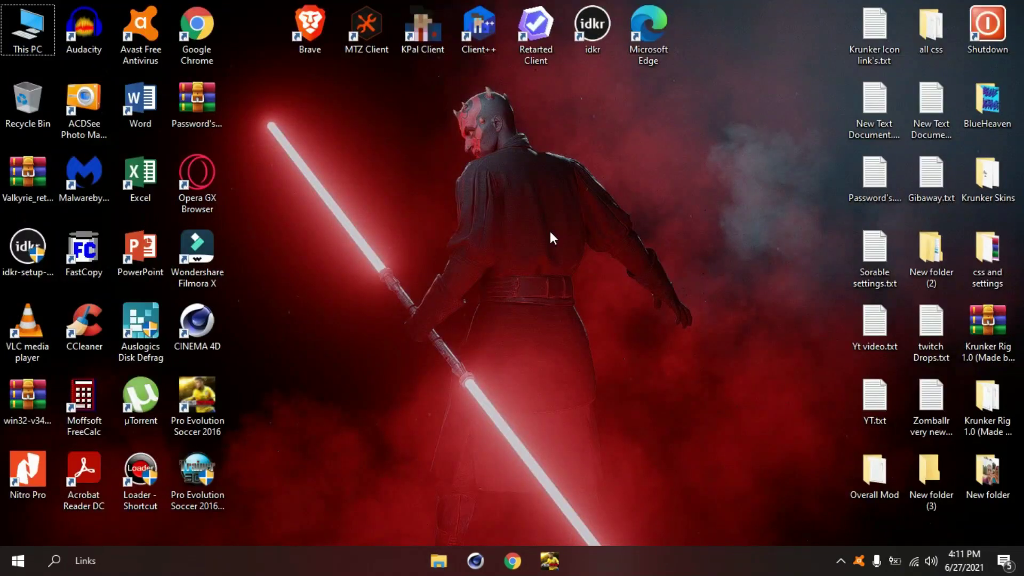
pyautogui.hotkey('ctrl', 'v')
pyautogui.moveTo(242, 34); pyautogui.dragTo(586, 184)
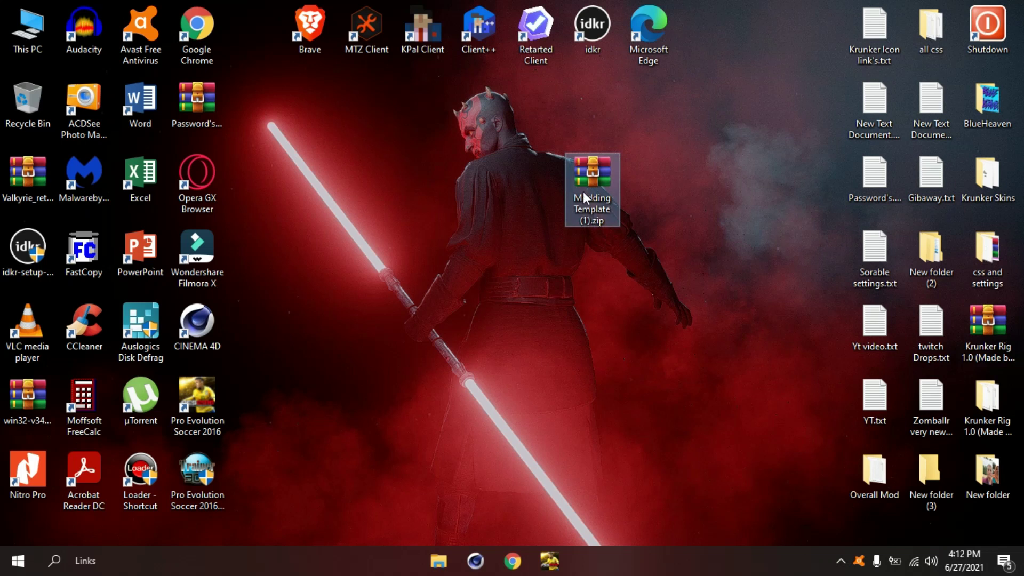
# Extract the zip onto the desktop and open the new Modding Template folder.
pyautogui.rightClick(584, 190)
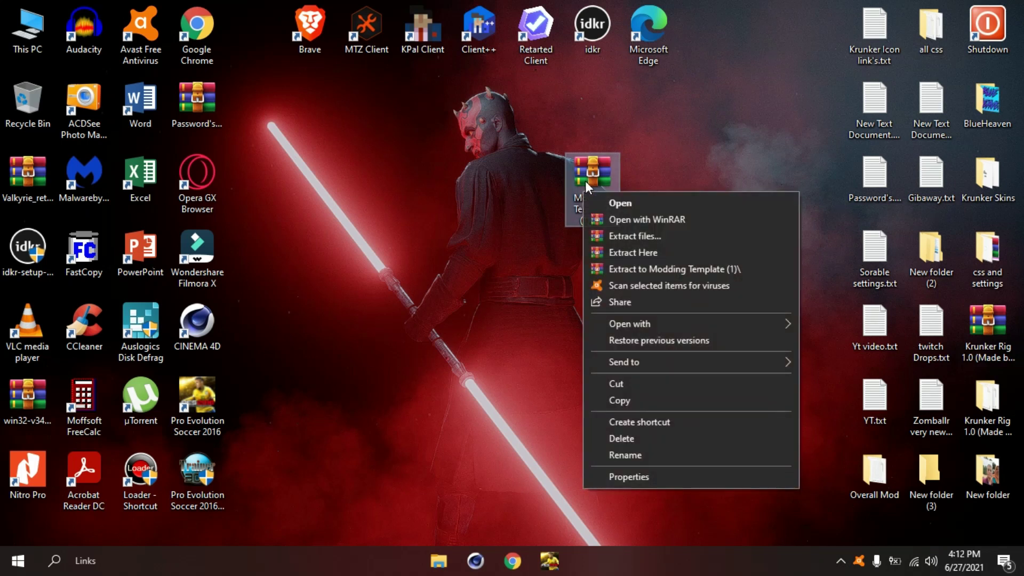
pyautogui.click(652, 254)
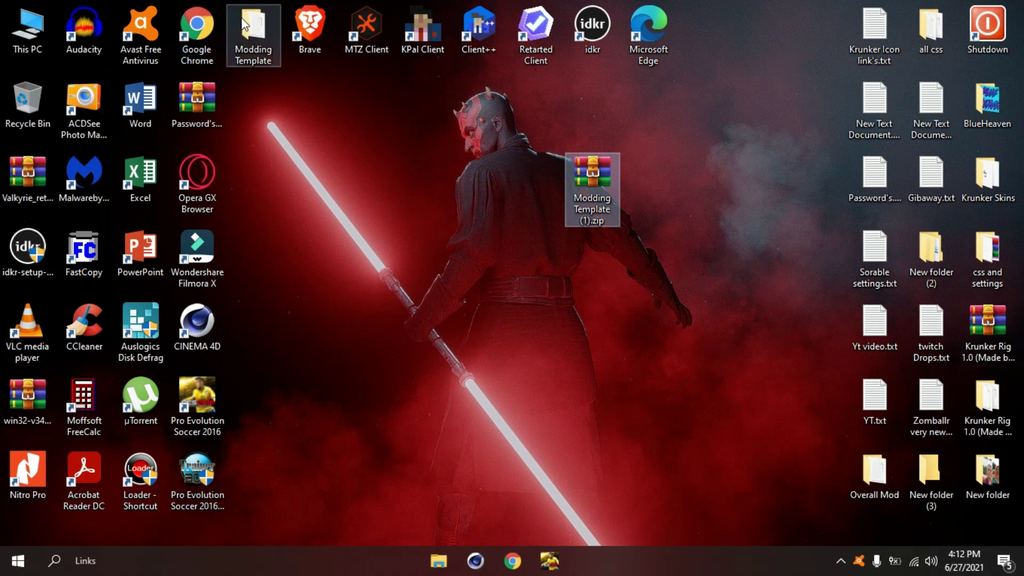
pyautogui.click(270, 40)
pyautogui.moveTo(270, 39)
pyautogui.mouseDown()
pyautogui.moveTo(438, 113)
pyautogui.moveTo(422, 196)
pyautogui.mouseUp()
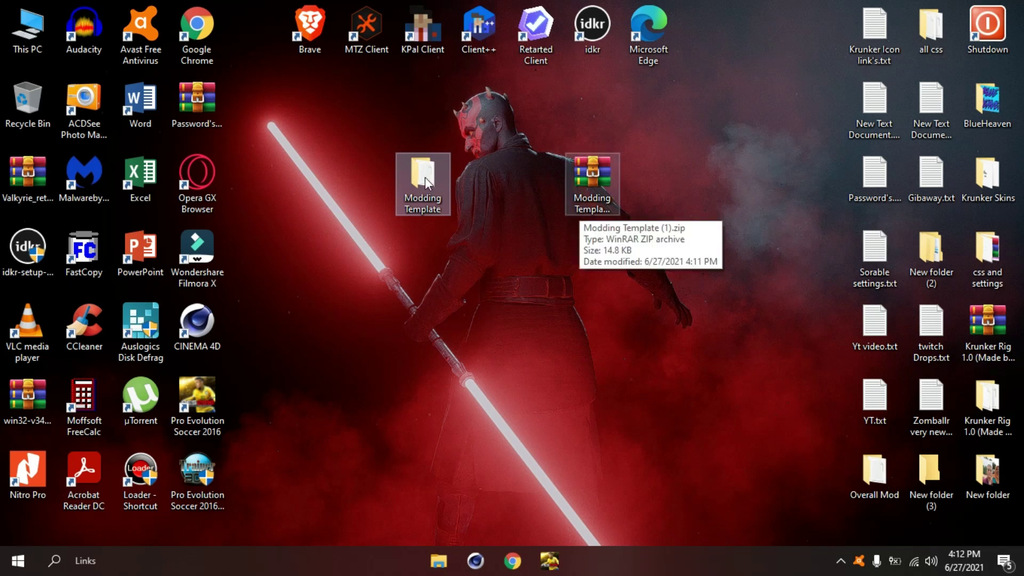
pyautogui.doubleClick(404, 175)
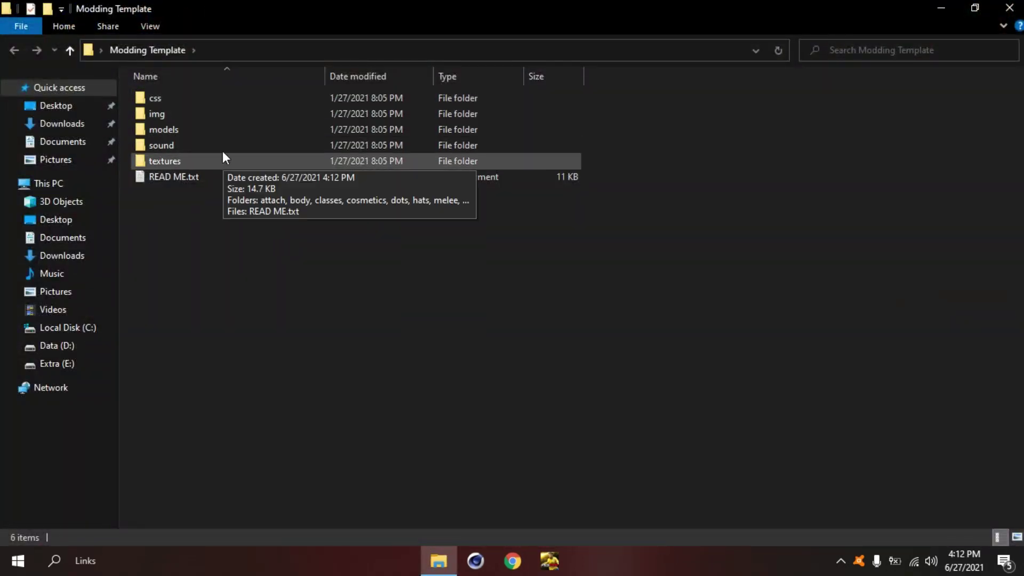
# Delete the css, img and models folders together, then close the Modding Template window.
pyautogui.click(213, 102)
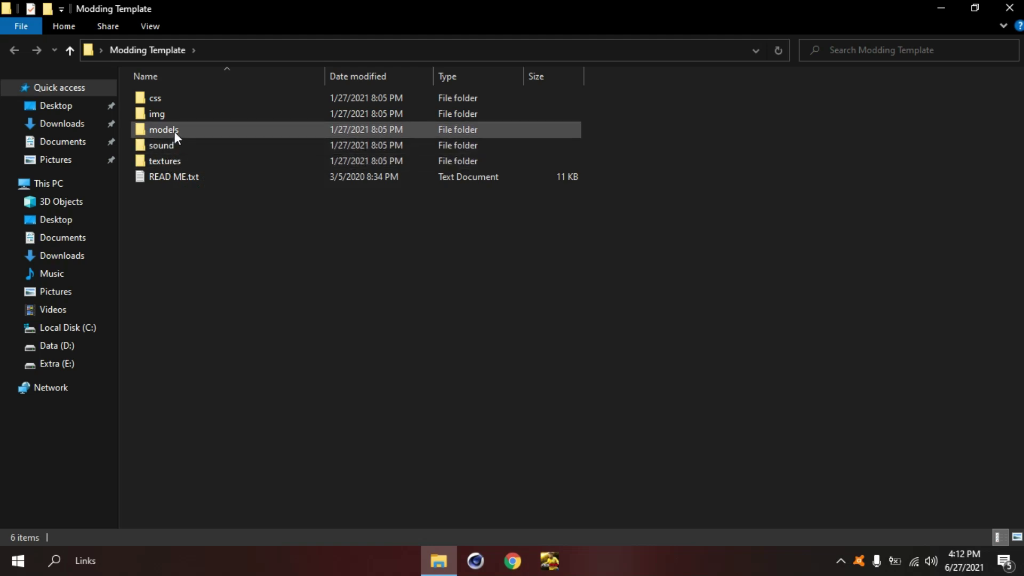
pyautogui.click(173, 131)
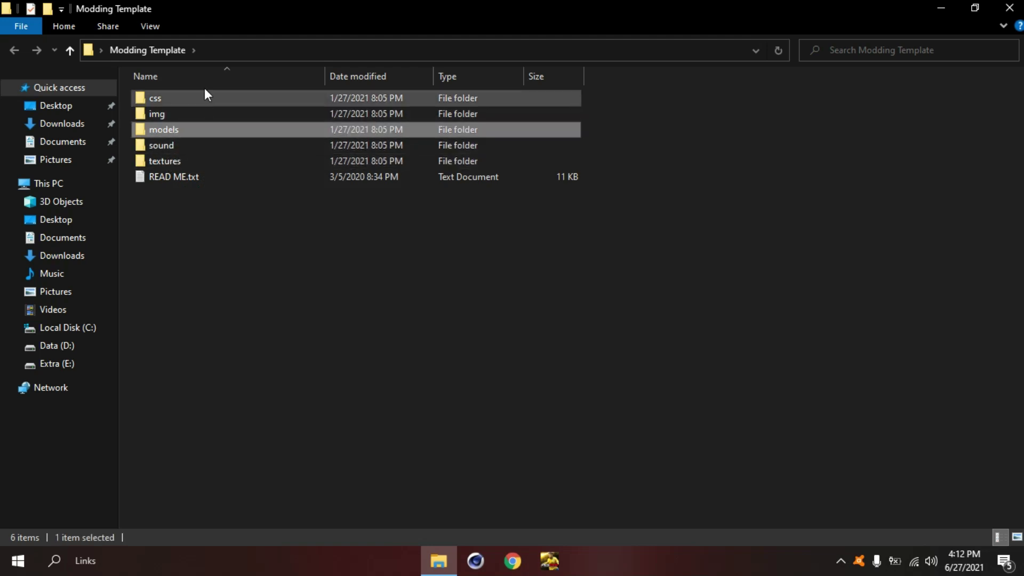
pyautogui.keyDown('shift'); pyautogui.click(169, 102); pyautogui.keyUp('shift')
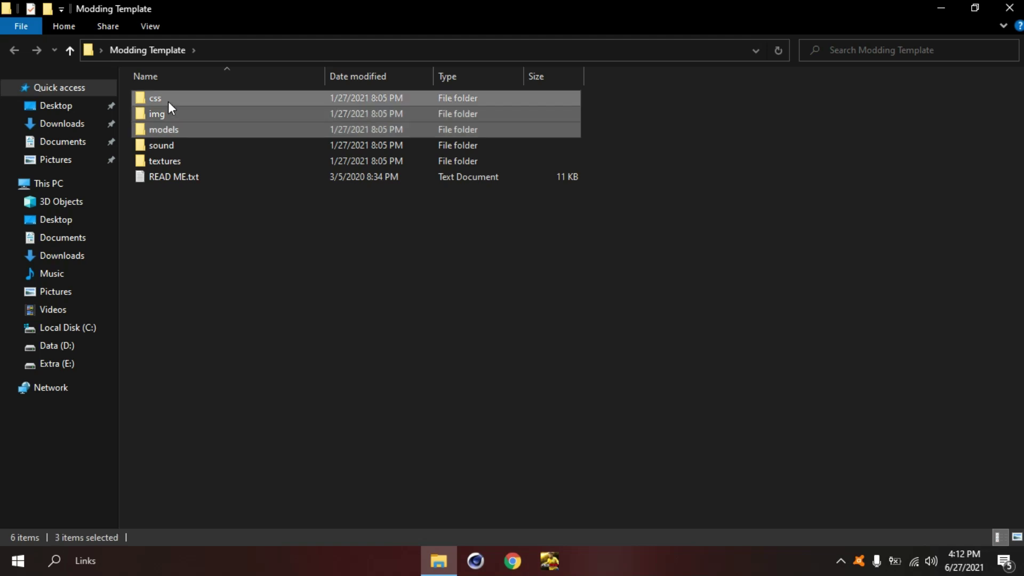
pyautogui.press('Delete')
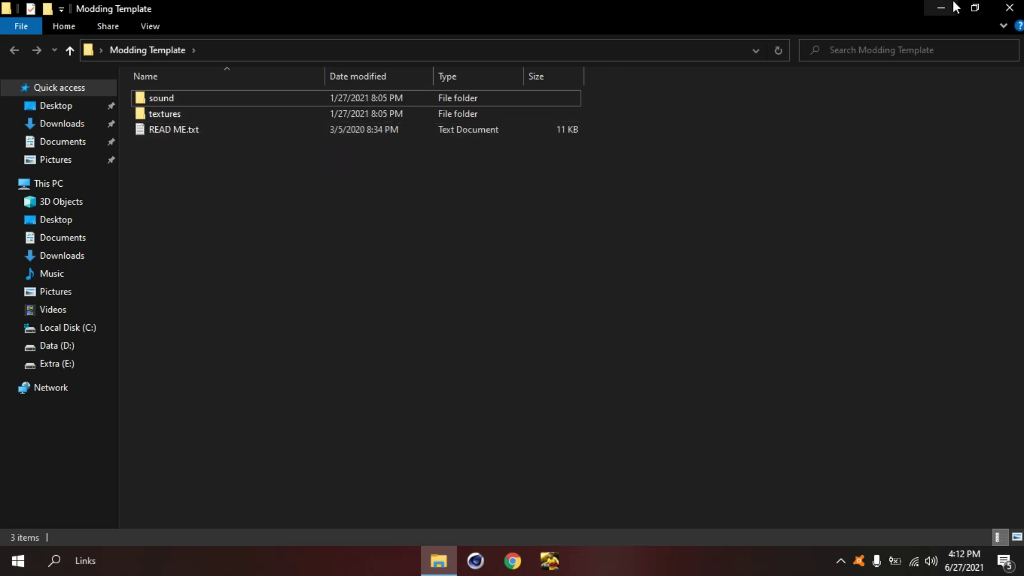
pyautogui.click(1009, 8)
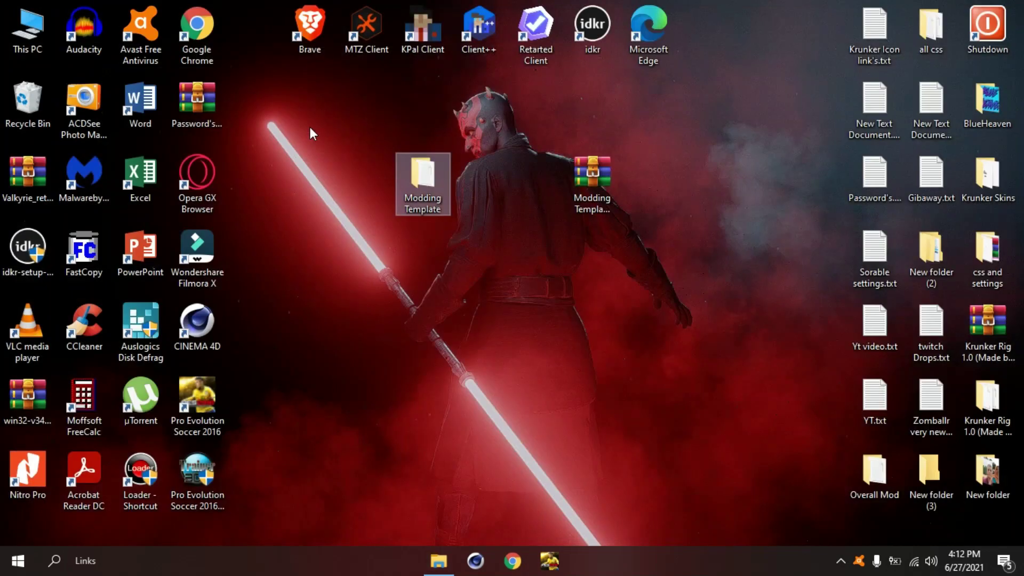
# Rename the desktop Modding Template folder to 'My mod'.
pyautogui.rightClick(419, 188)
pyautogui.click(450, 507)
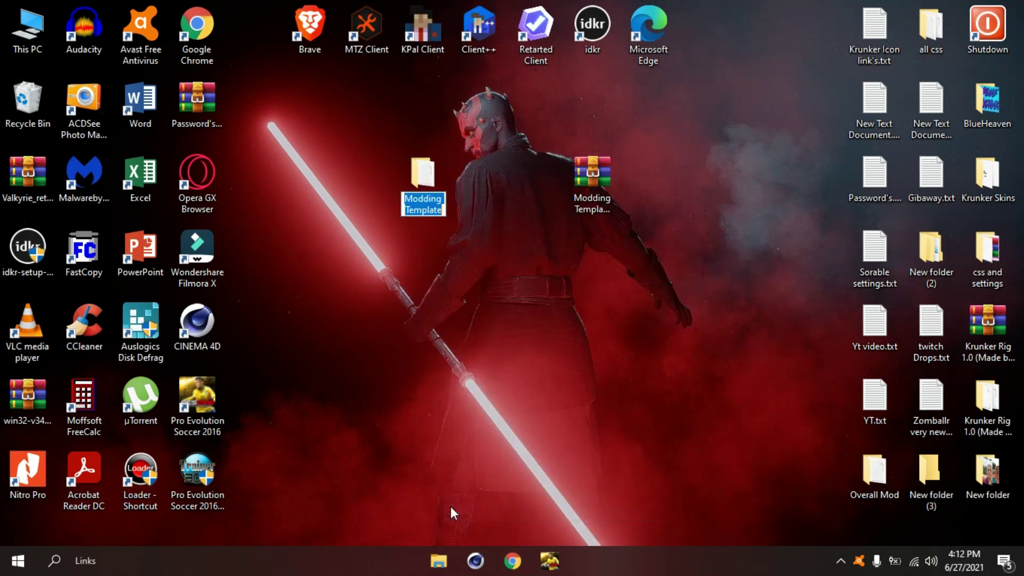
pyautogui.write('My mod')
pyautogui.press('Return')
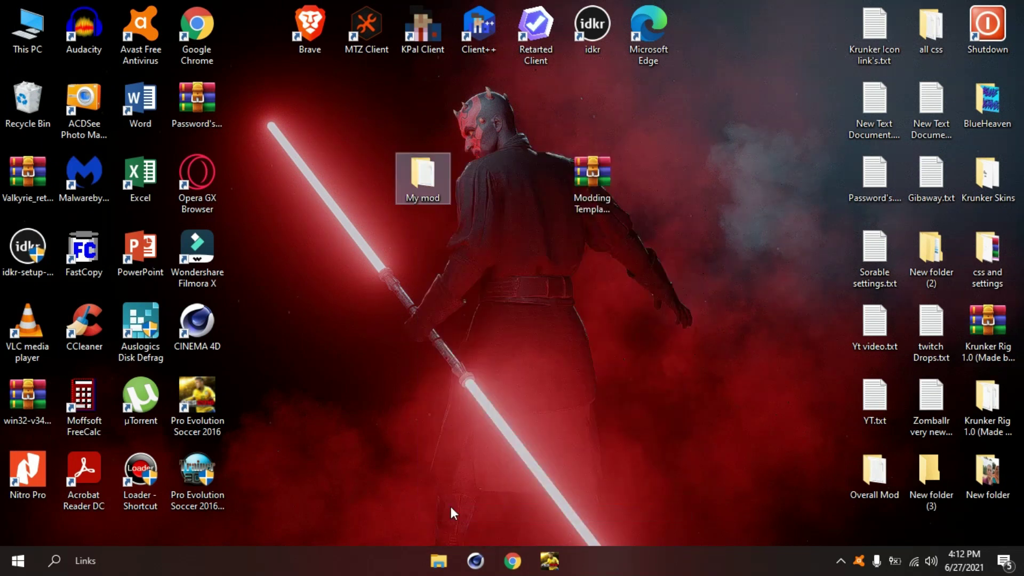
# Open My mod to check its contents, then launch Chrome.
pyautogui.doubleClick(415, 183)
pyautogui.doubleClick(417, 200)
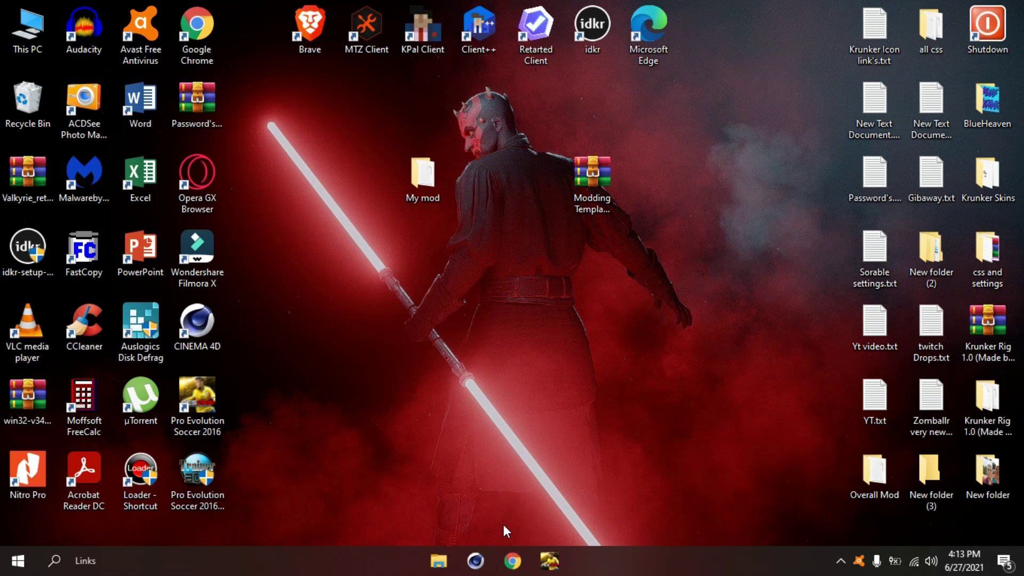
pyautogui.click(511, 561)
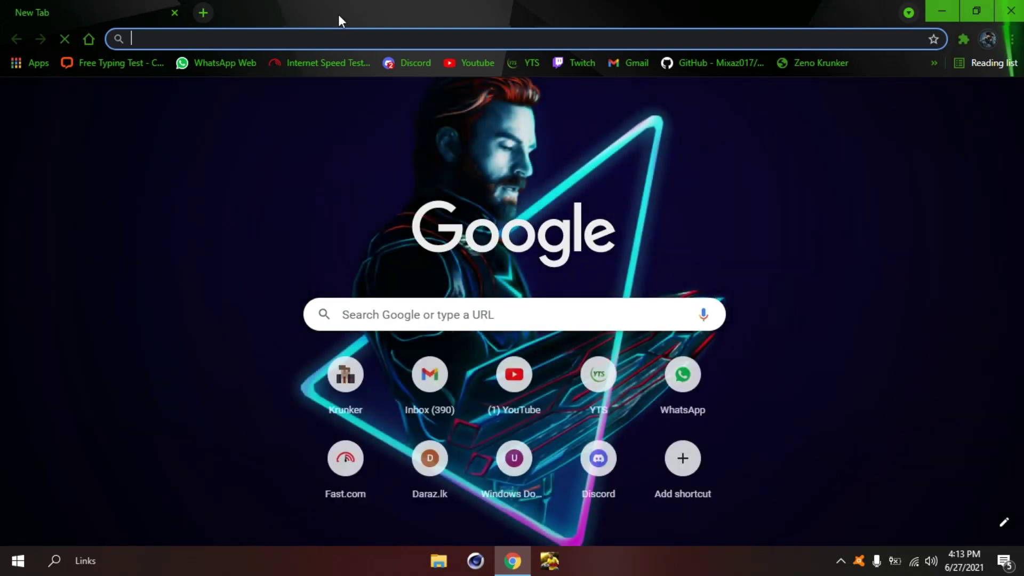
pyautogui.write('krunker.io/?game=SIN:93lim')
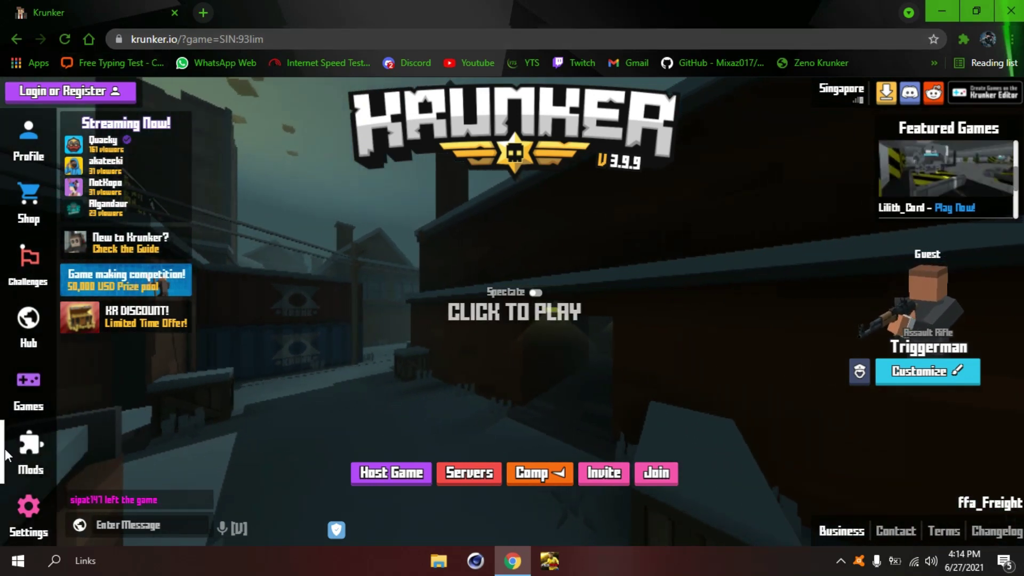
# Show Krunker's Popular mods with Chrome DevTools open on the Network panel.
pyautogui.click(5, 448)
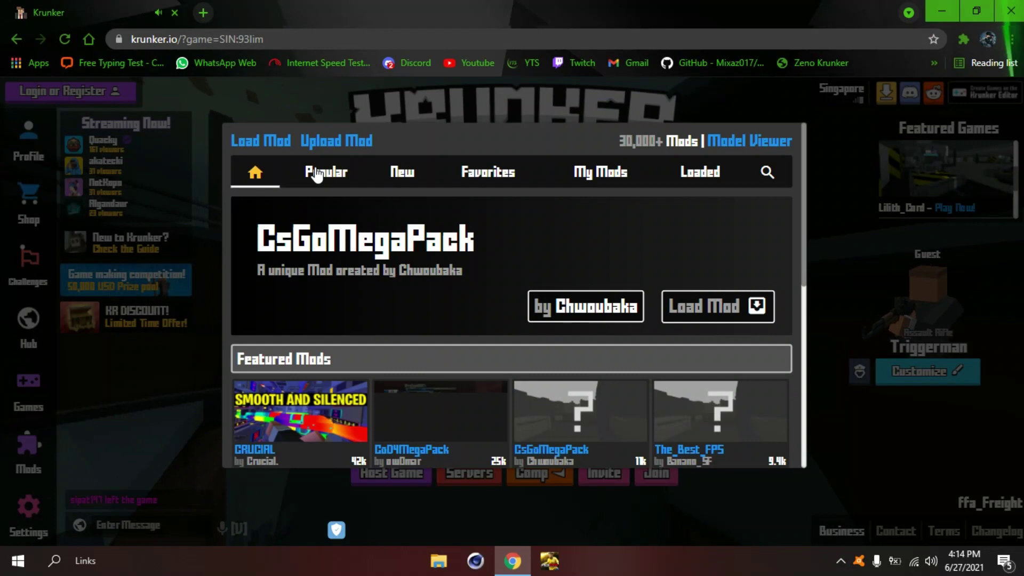
pyautogui.click(316, 175)
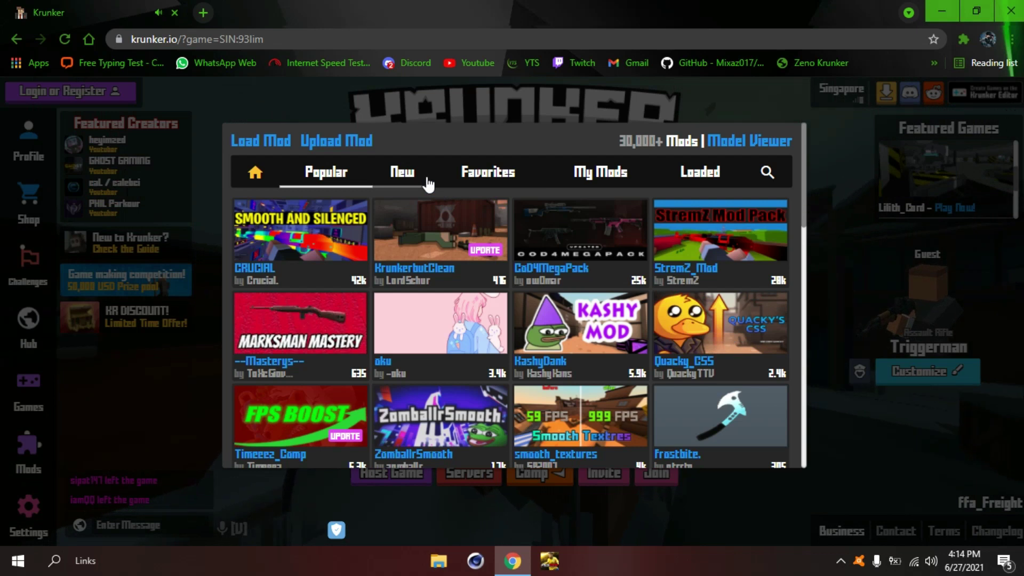
pyautogui.press('F12')
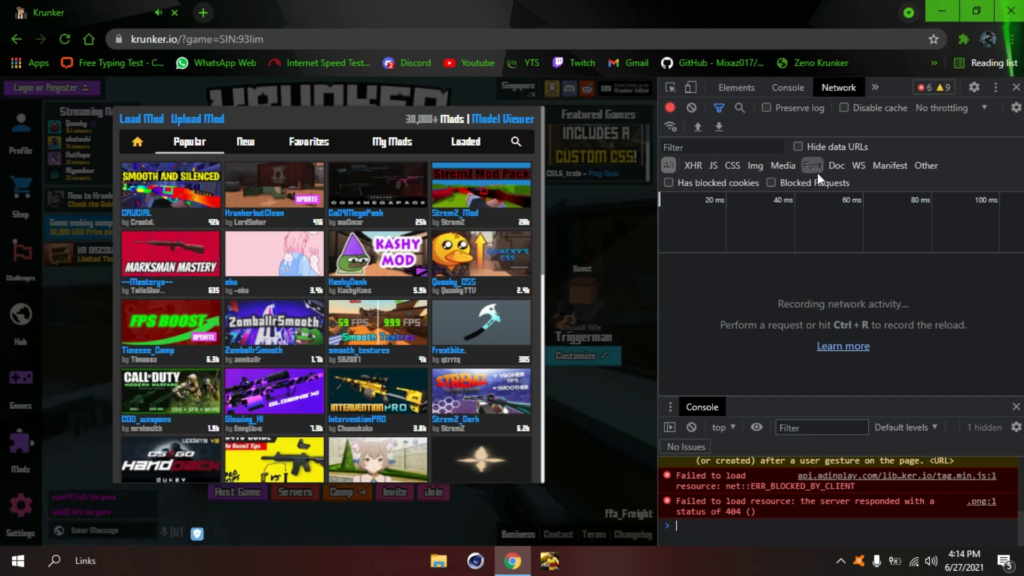
pyautogui.moveTo(300, 231)
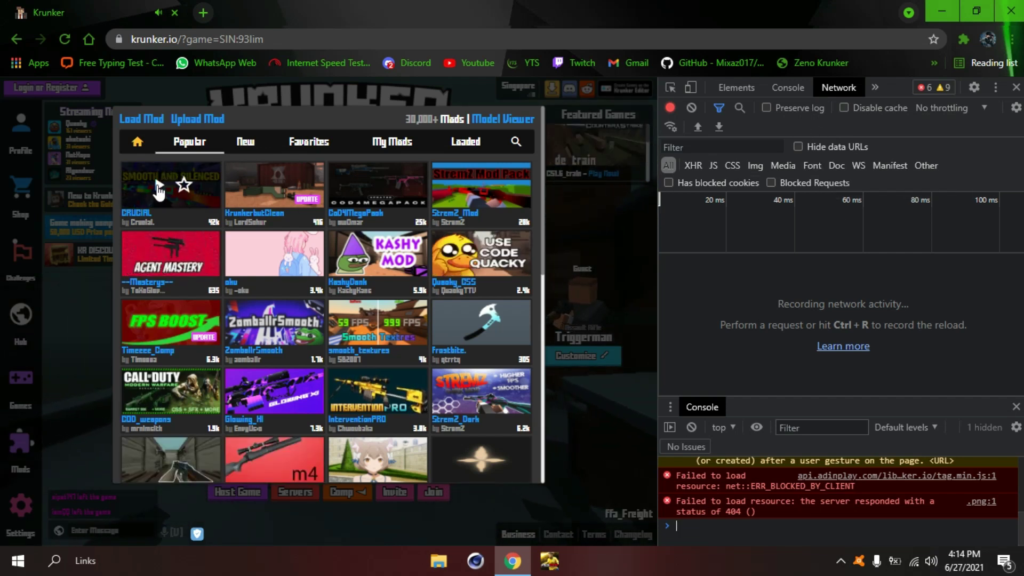
# Load the CRUCIAL mod and download its mod.zip from the DevTools Network request.
pyautogui.click(158, 187)
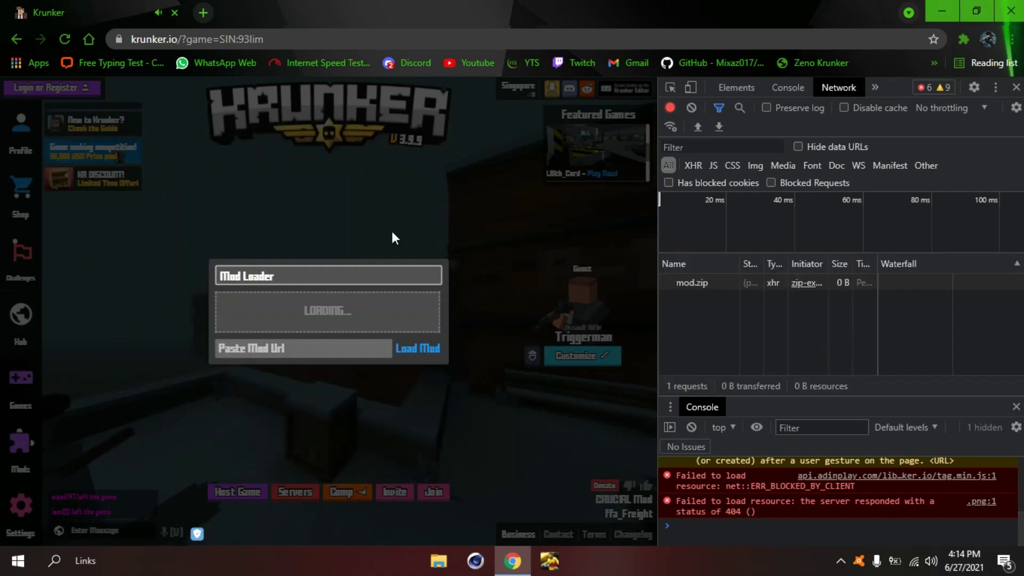
pyautogui.click(684, 283)
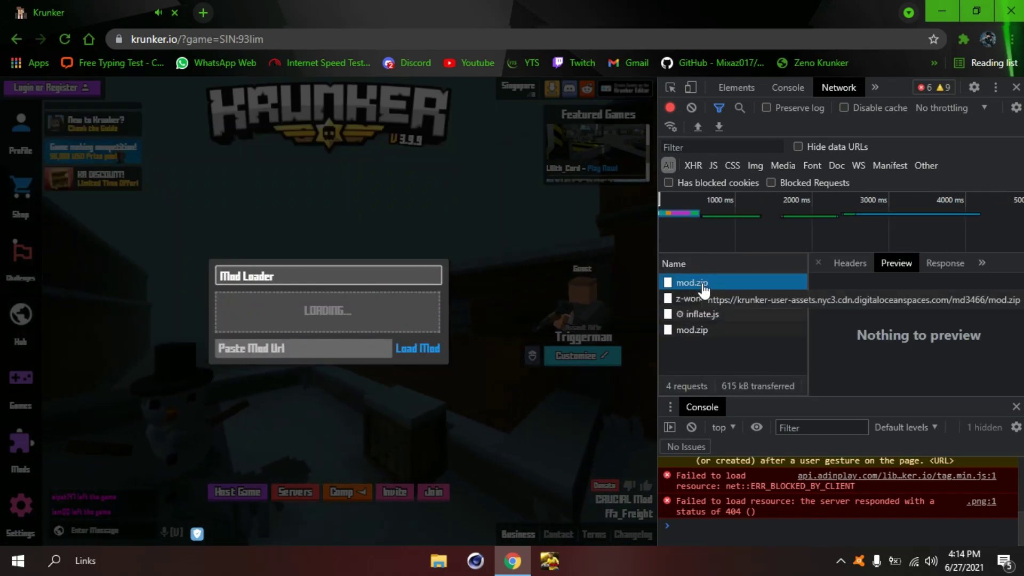
pyautogui.rightClick(731, 290)
pyautogui.press('Escape')
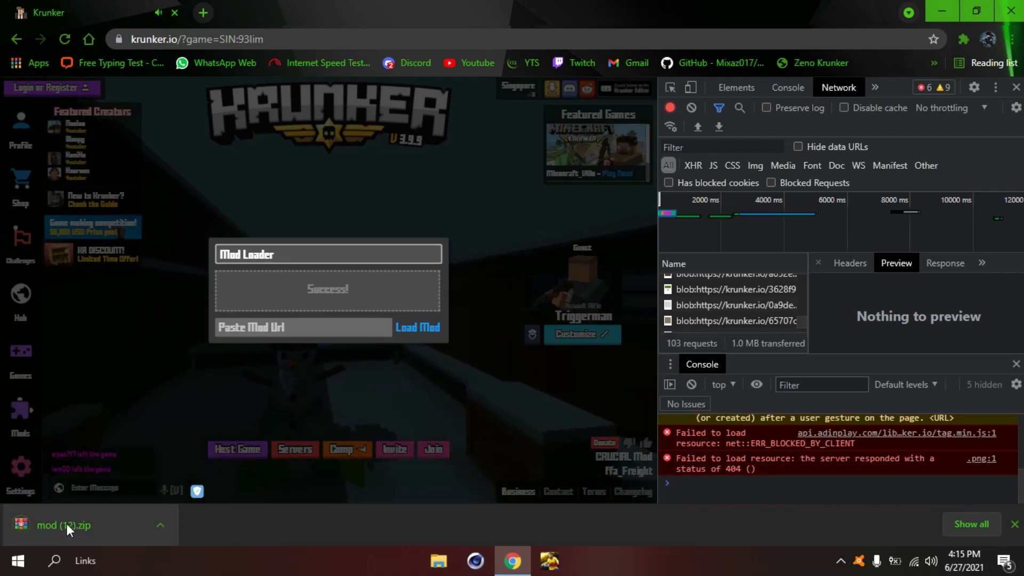
pyautogui.click(1020, 91)
# Rename mod (12).zip in Downloads to 'Crucial mod.zip'.
pyautogui.press('super+d')
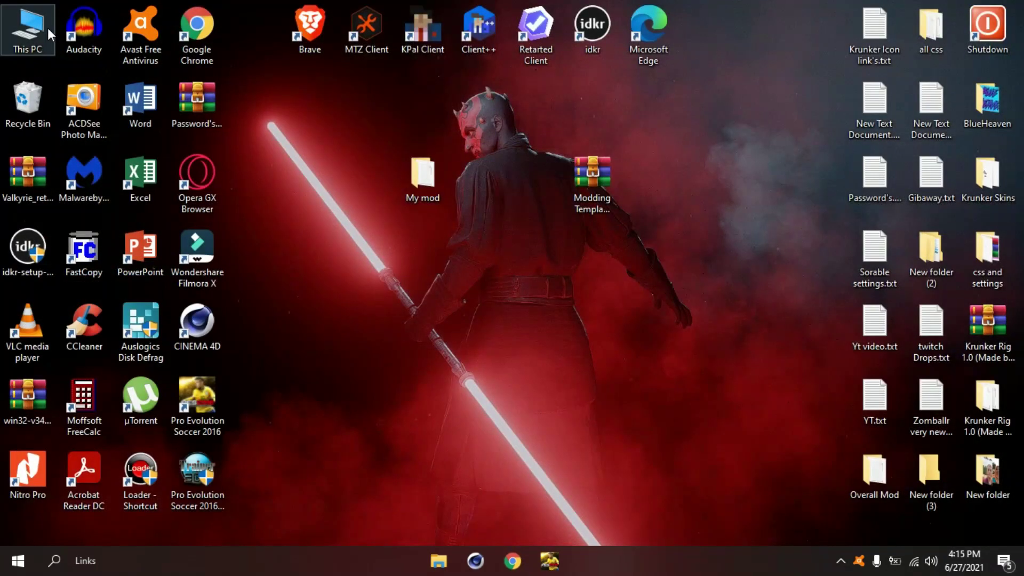
pyautogui.doubleClick(27, 28)
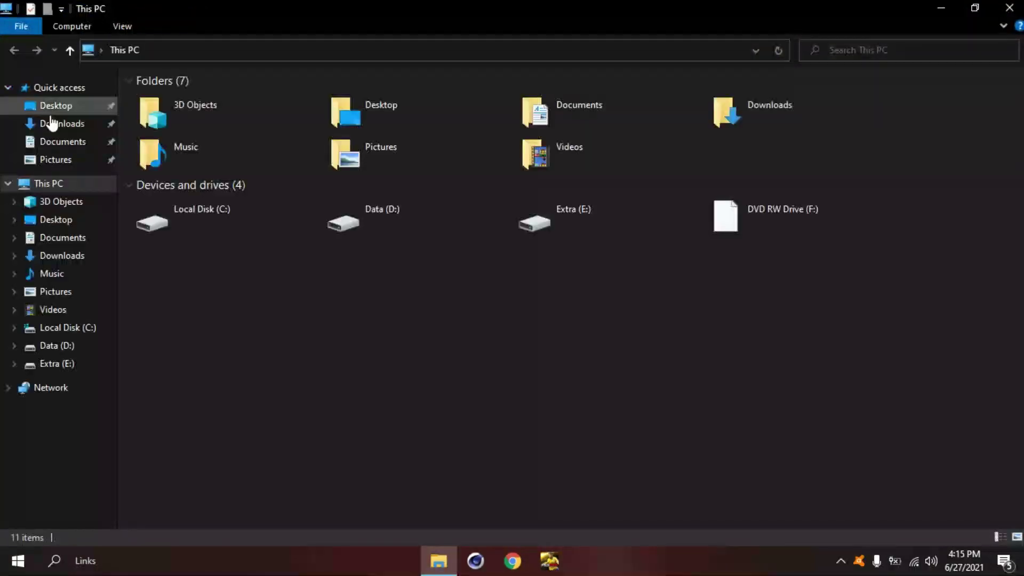
pyautogui.click(62, 124)
pyautogui.click(442, 133)
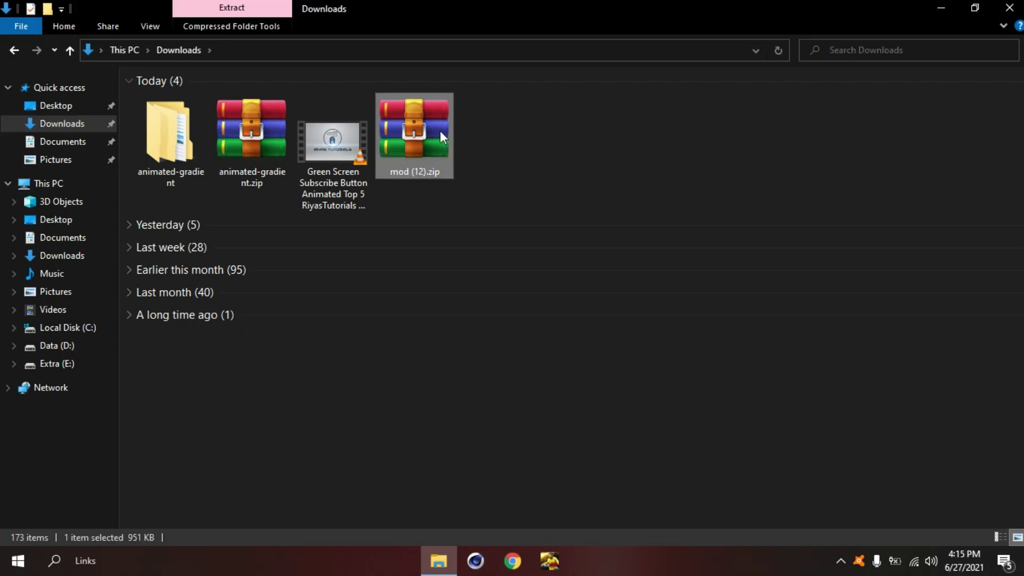
pyautogui.rightClick(440, 131)
pyautogui.click(501, 413)
pyautogui.write('Crucial')
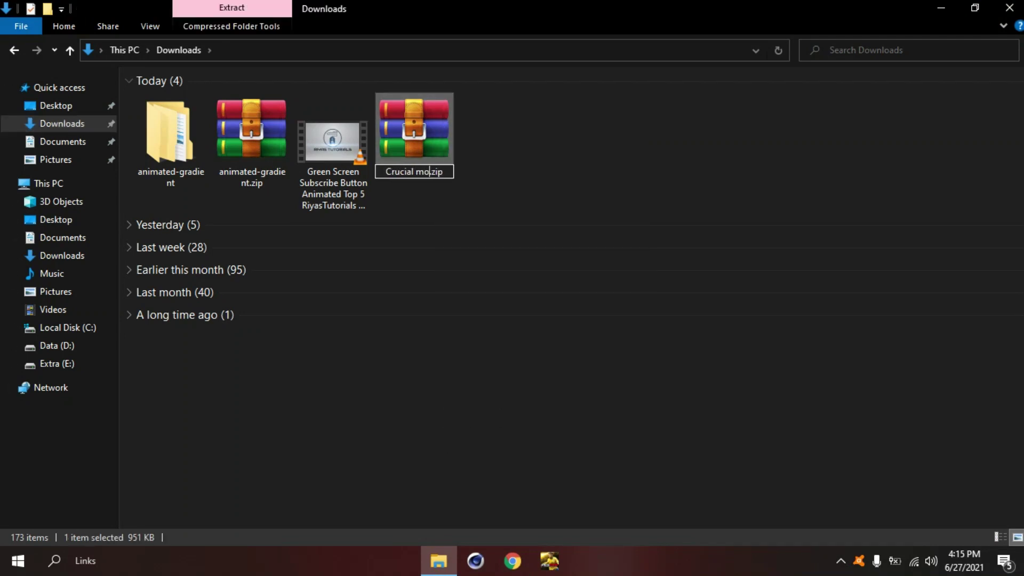
pyautogui.write('d')
pyautogui.press('Return')
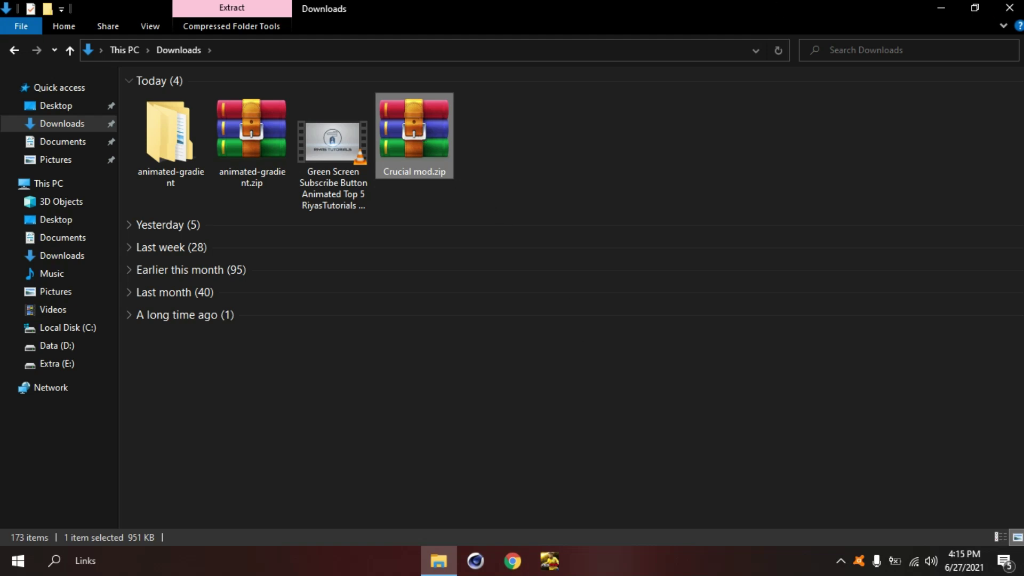
# Paste Crucial mod.zip into the My mod folder and open it in WinRAR.
pyautogui.click(1009, 7)
pyautogui.doubleClick(429, 190)
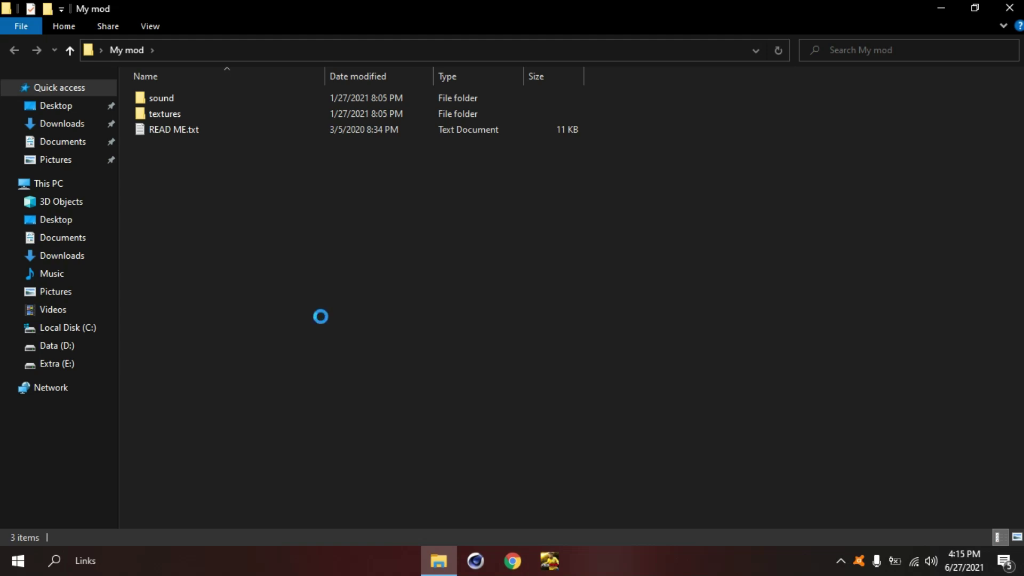
pyautogui.hotkey('ctrl', 'v')
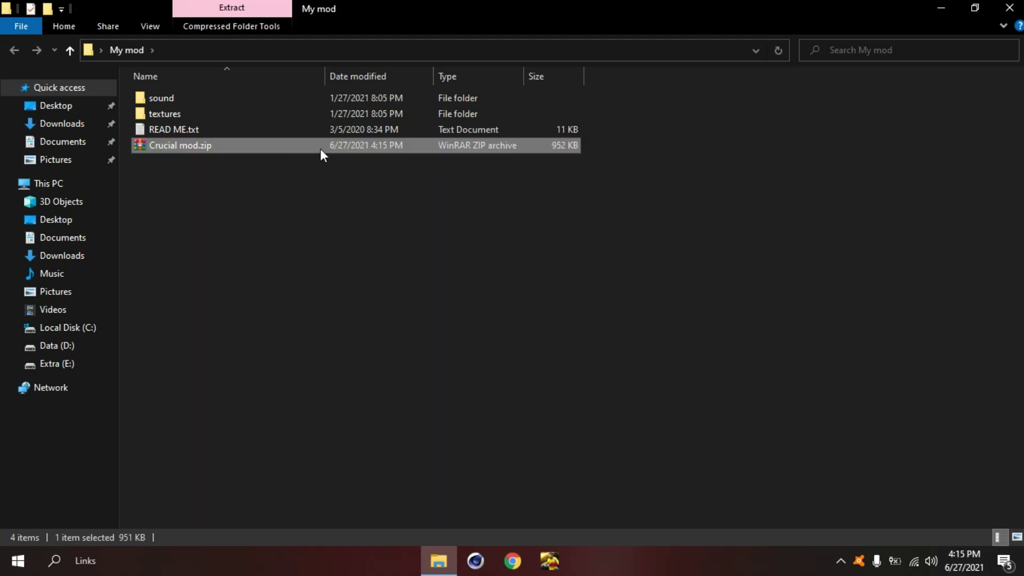
pyautogui.doubleClick(320, 148)
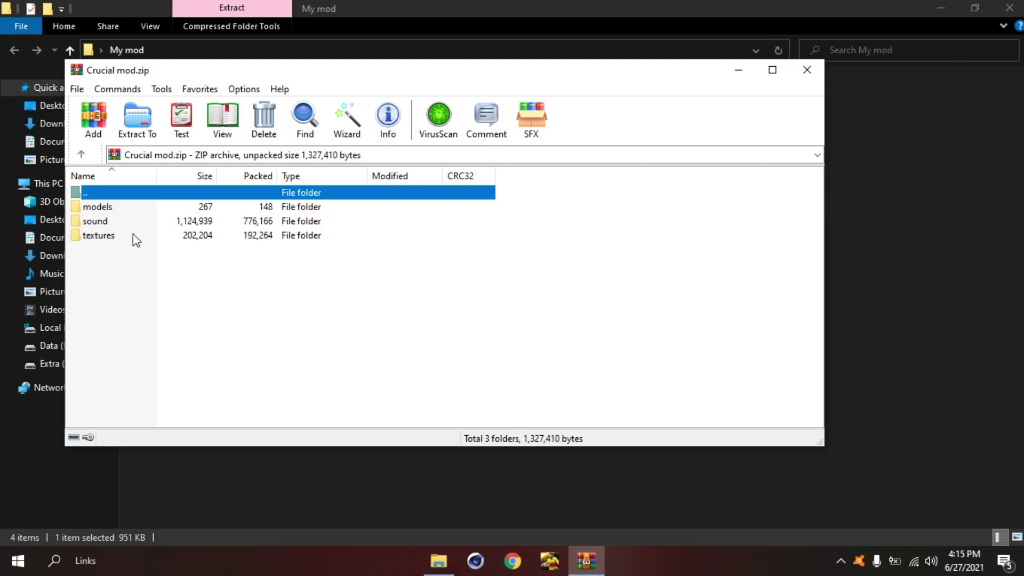
# Drag the textures folder from Crucial mod.zip into the My mod window.
pyautogui.click(100, 240)
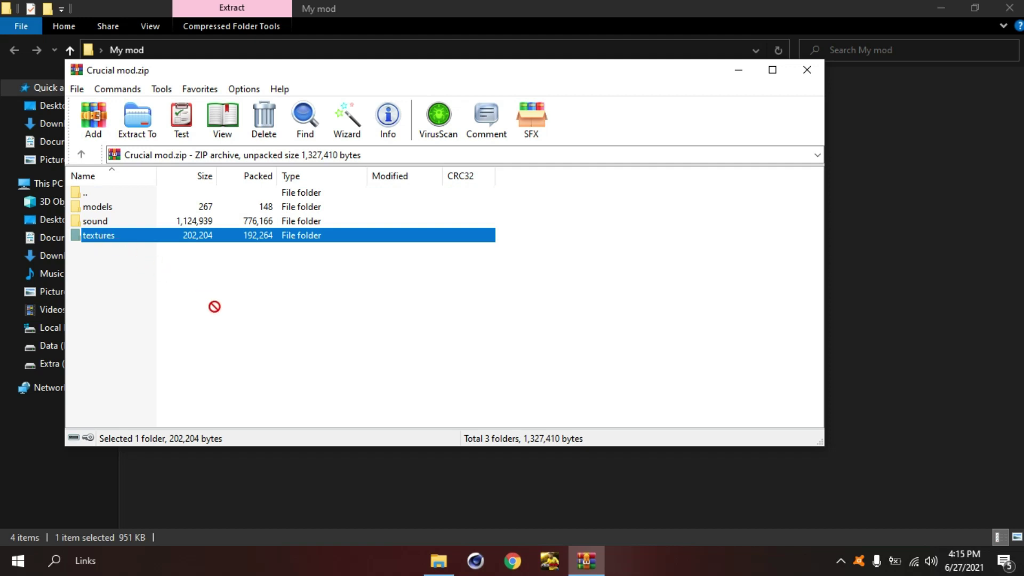
pyautogui.moveTo(280, 481); pyautogui.dragTo(279, 481)
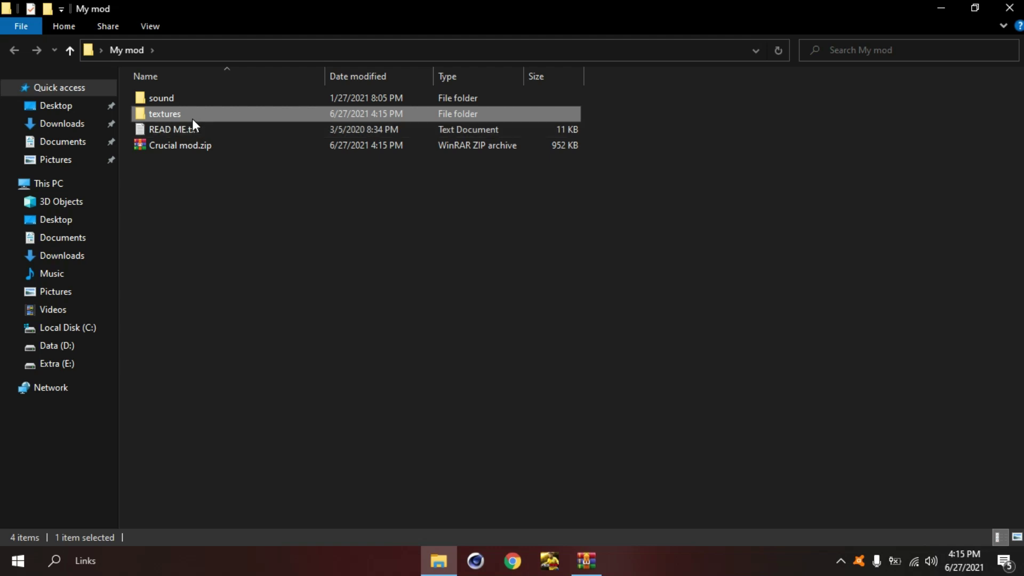
# Preview barrel_0.png in textures, then delete Crucial mod.zip from My mod.
pyautogui.doubleClick(178, 114)
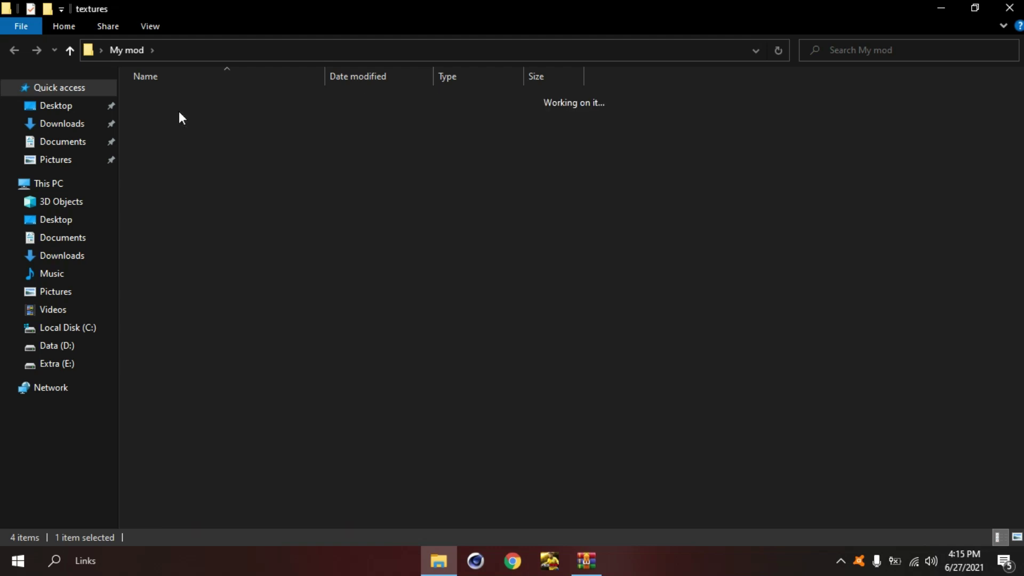
pyautogui.doubleClick(214, 268)
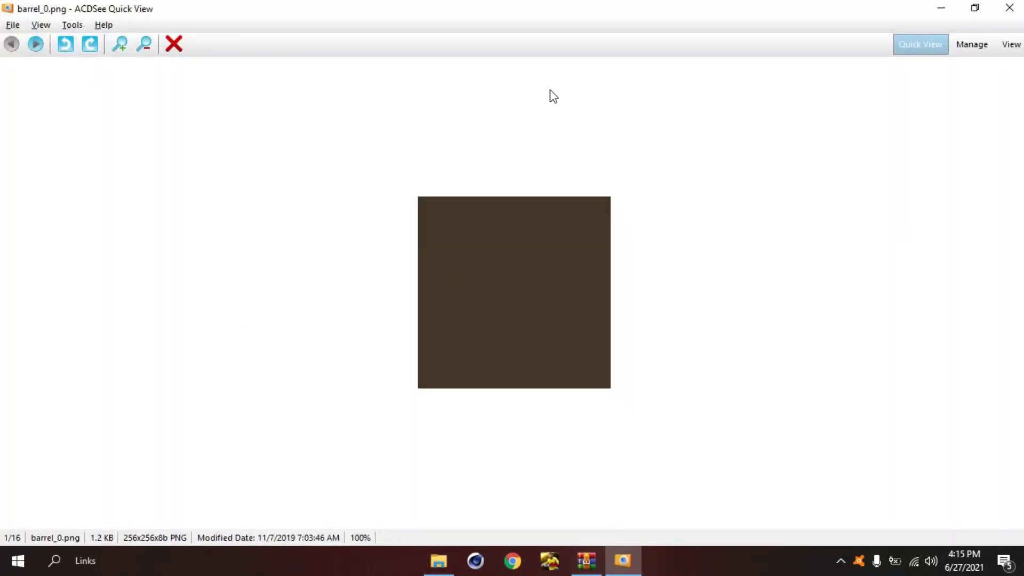
pyautogui.press('Escape')
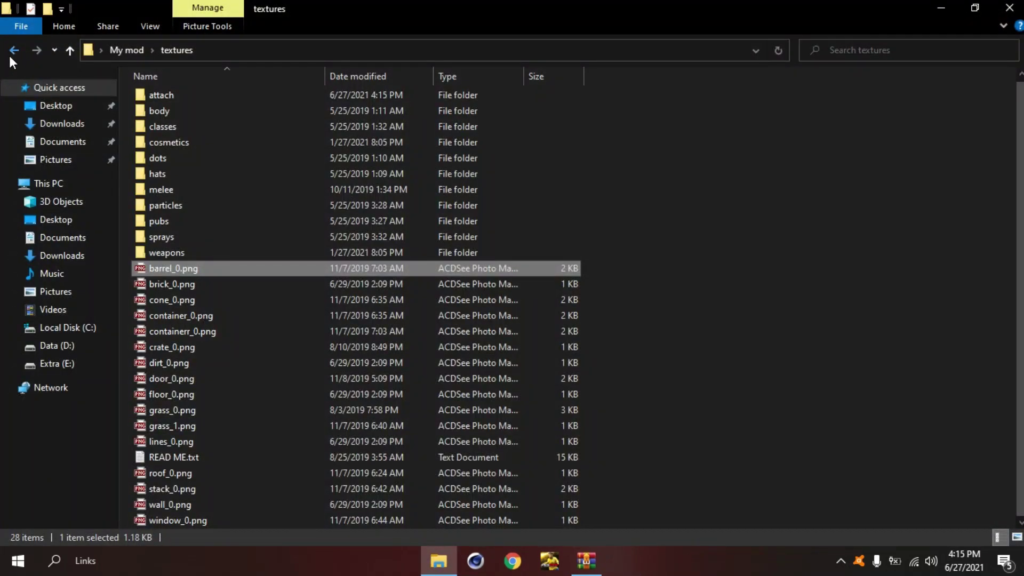
pyautogui.click(9, 56)
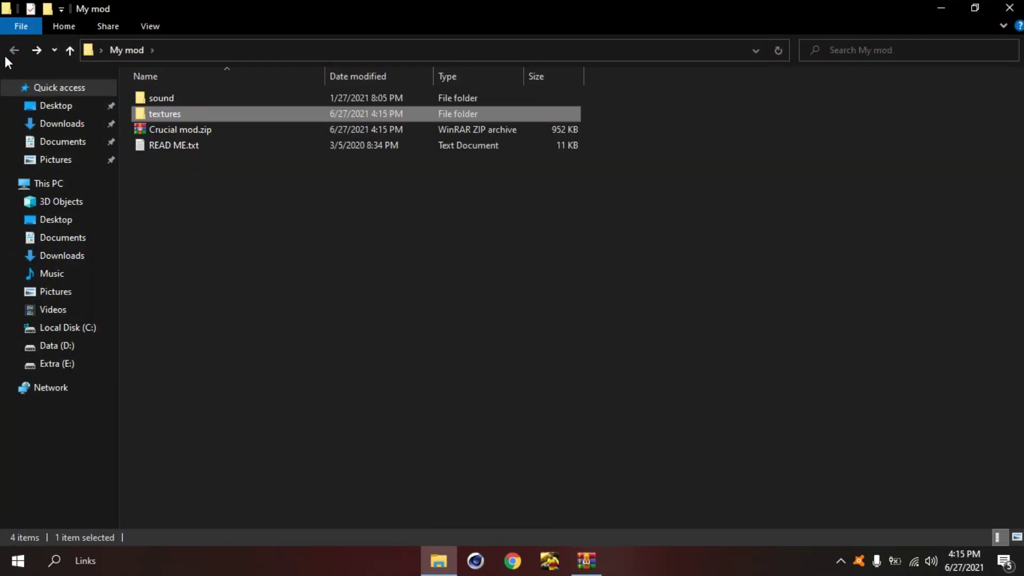
pyautogui.click(188, 130)
pyautogui.press('Delete')
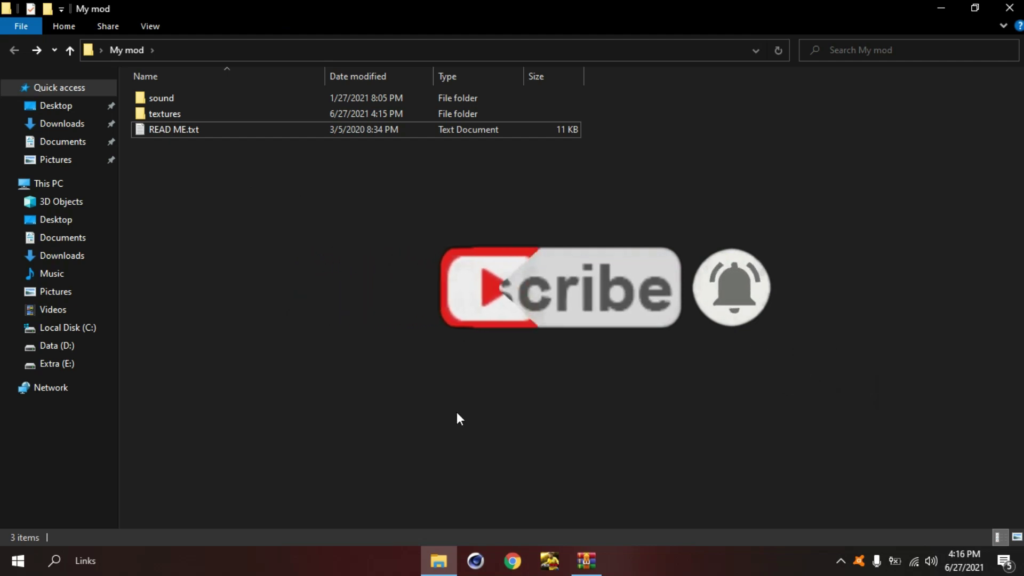
# Bring the WinRAR Crucial mod.zip window forward and close it.
pyautogui.click(587, 560)
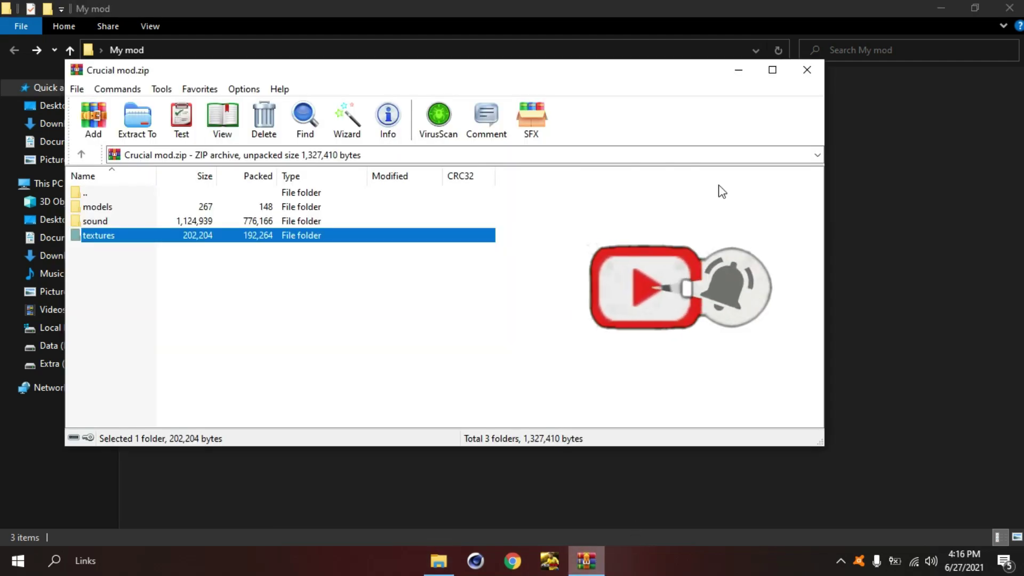
pyautogui.click(806, 69)
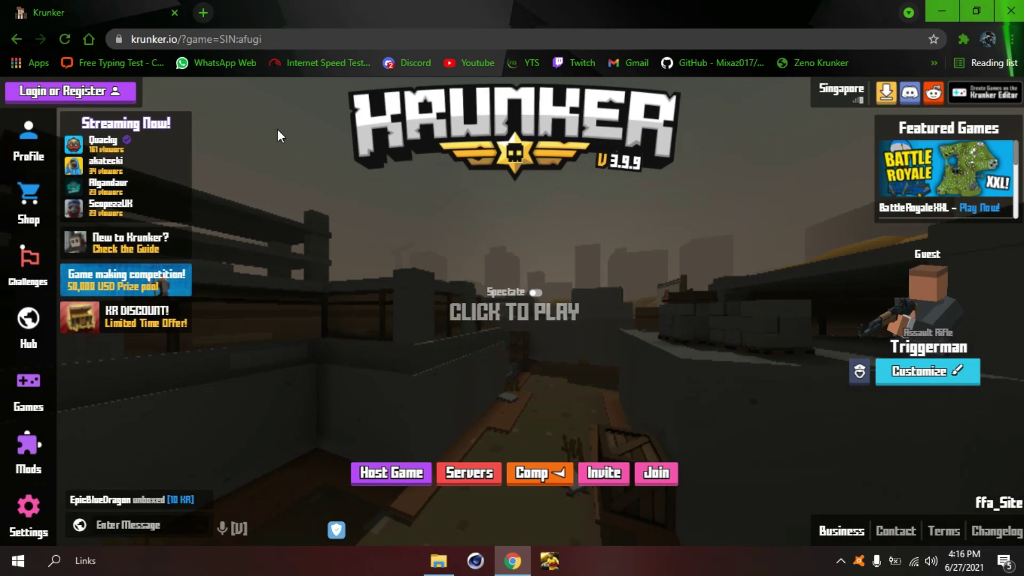
# Show Krunker's Popular mods list with Chrome developer tools opened beside the game.
pyautogui.click(29, 447)
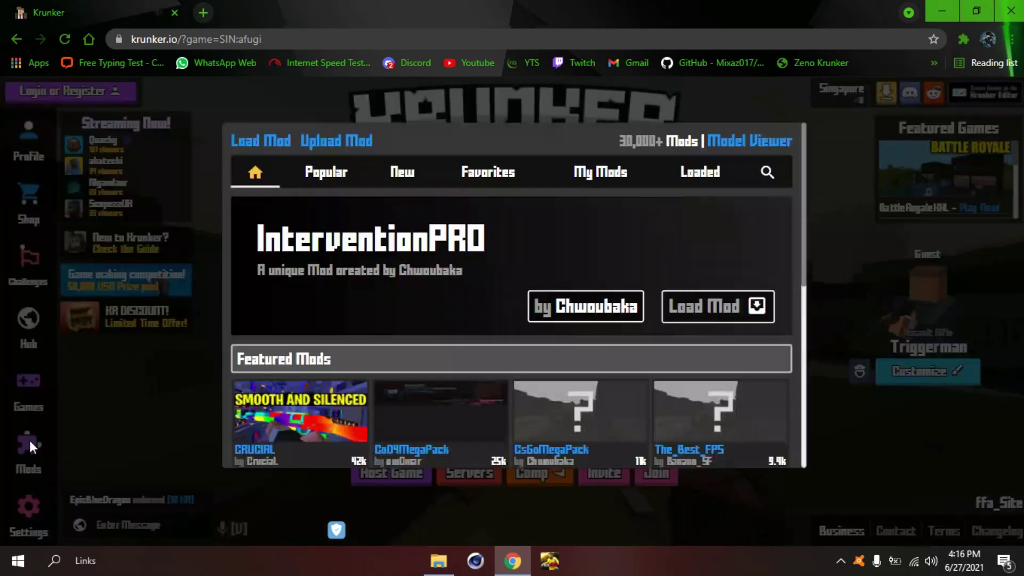
pyautogui.click(328, 174)
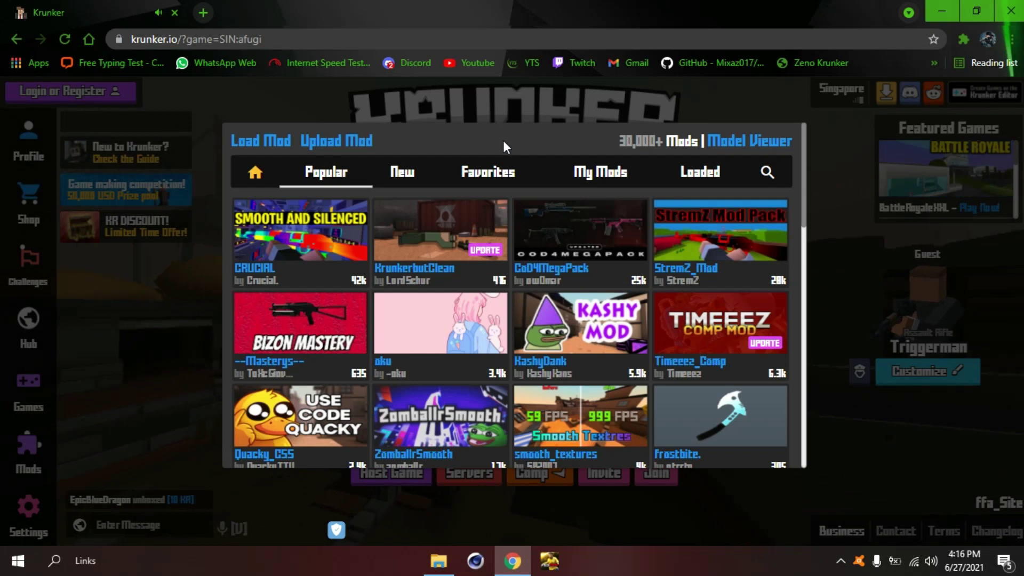
pyautogui.hotkey('ctrl', 'shift', 'i')
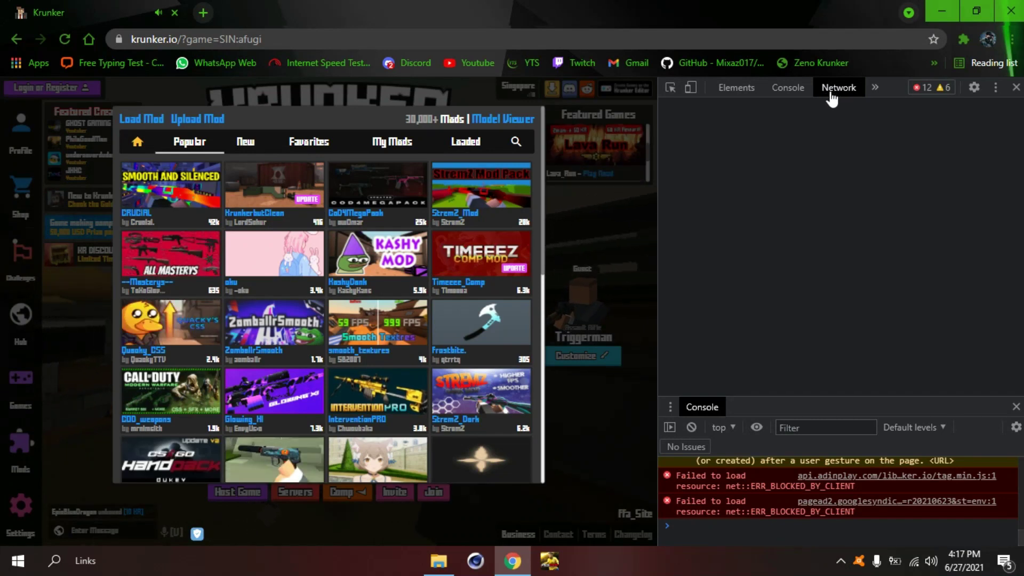
# Load the oku mod while the Network panel captures it, opening a captured request in a new tab.
pyautogui.click(832, 90)
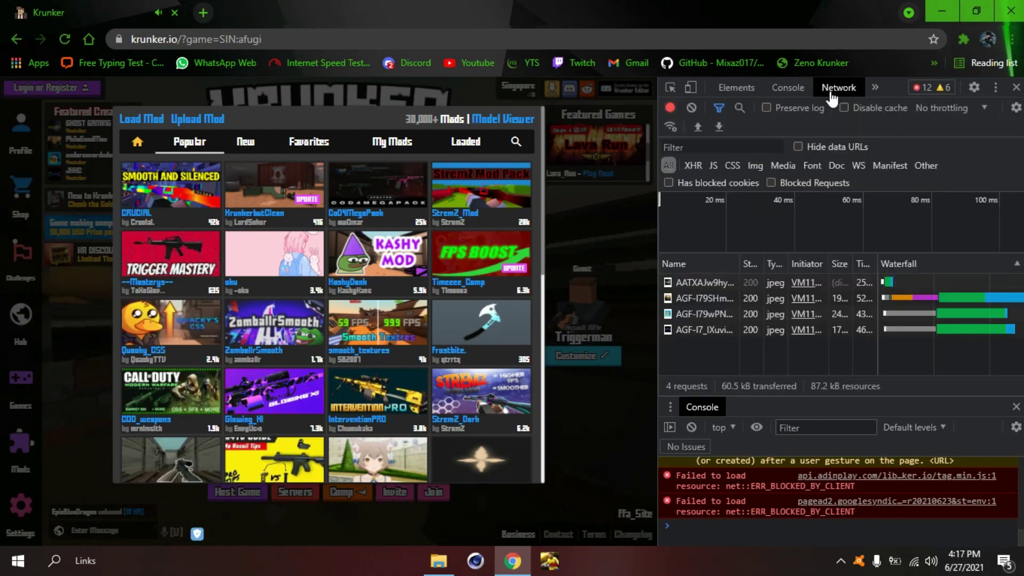
pyautogui.click(259, 250)
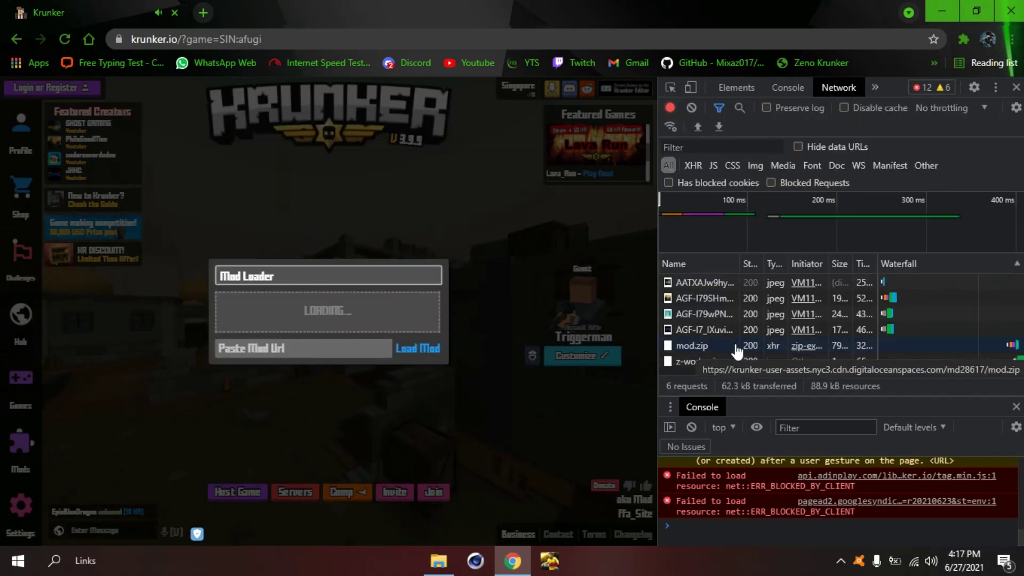
pyautogui.click(710, 346)
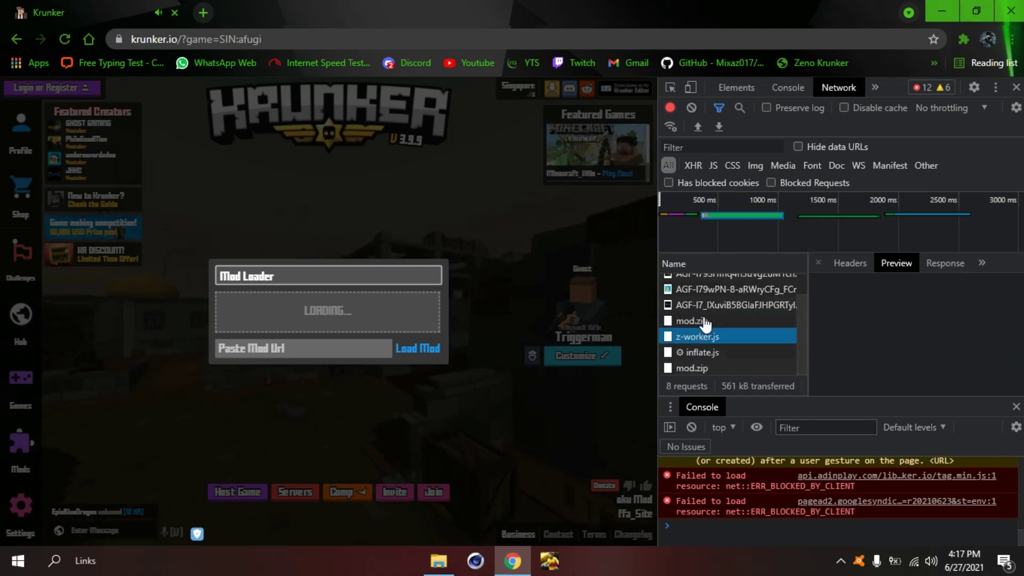
pyautogui.rightClick(703, 317)
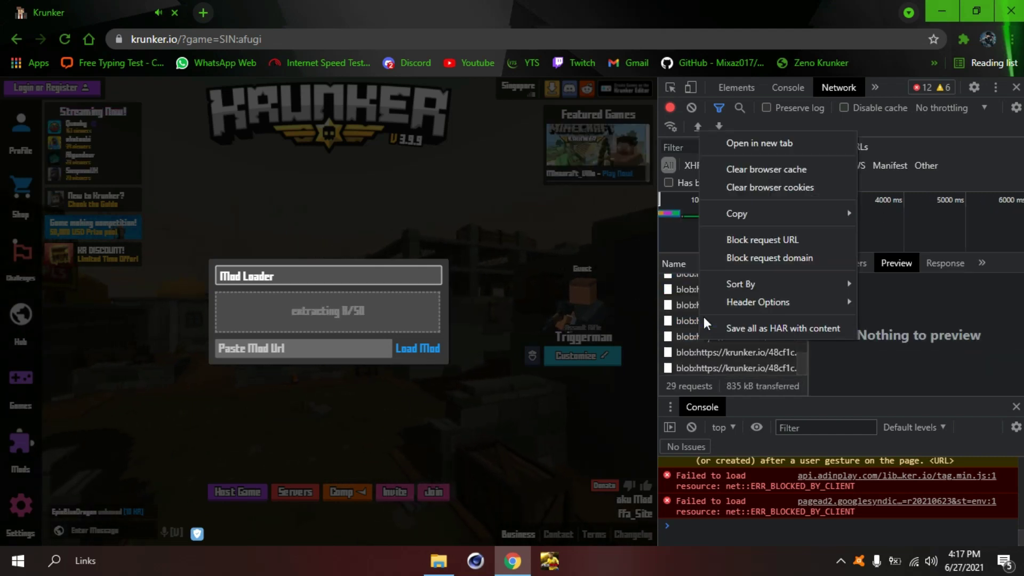
pyautogui.click(762, 146)
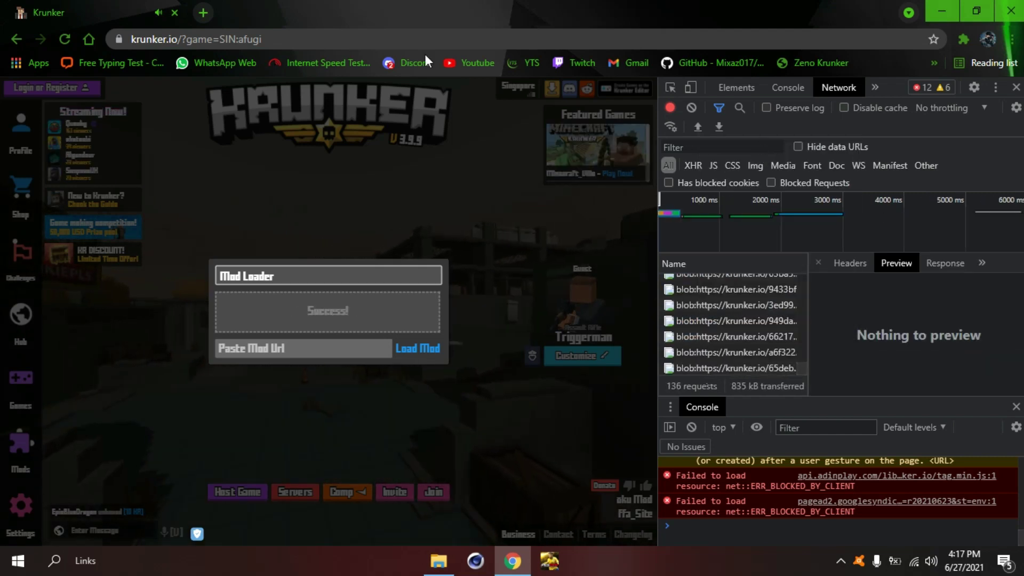
pyautogui.click(304, 5)
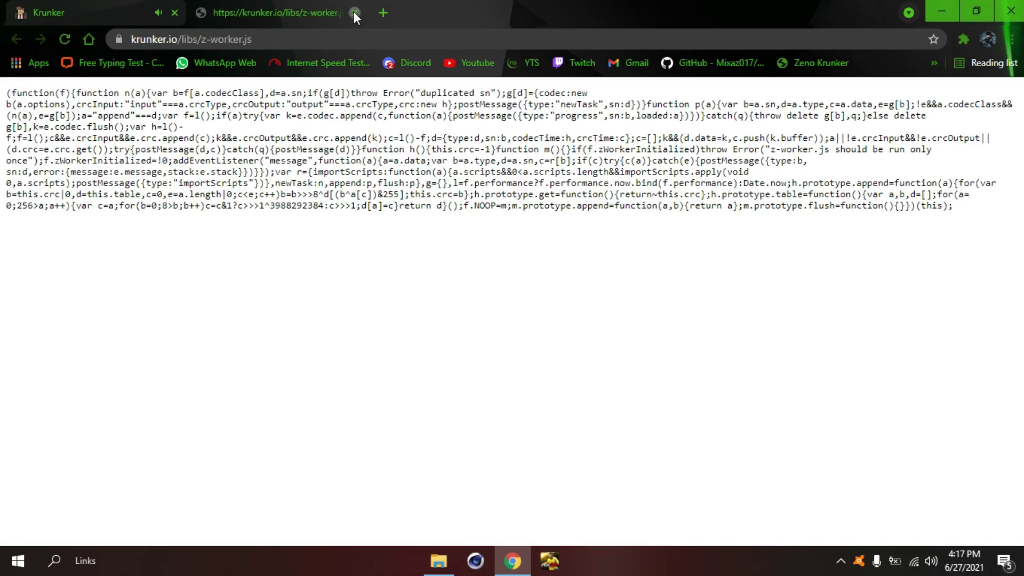
pyautogui.click(354, 12)
pyautogui.scroll(5, 707, 331)
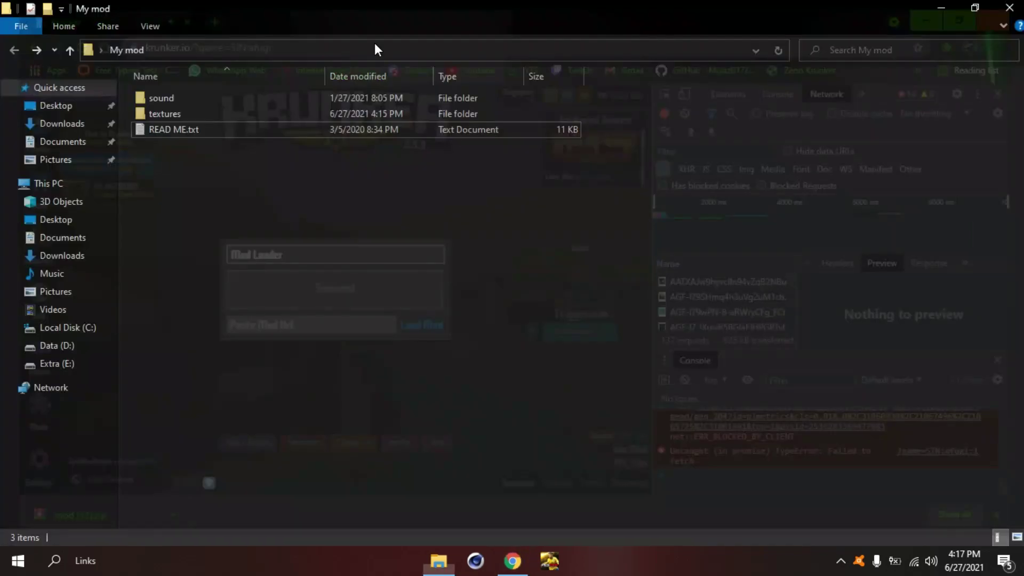
# Rename the downloaded mod (12).zip in Downloads to oku.zip.
pyautogui.click(46, 131)
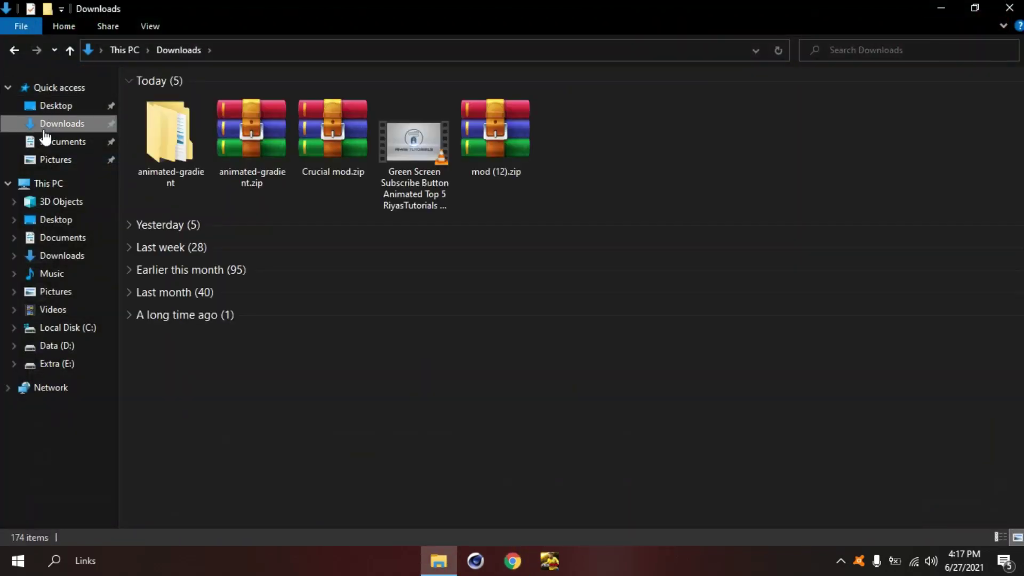
pyautogui.click(502, 130)
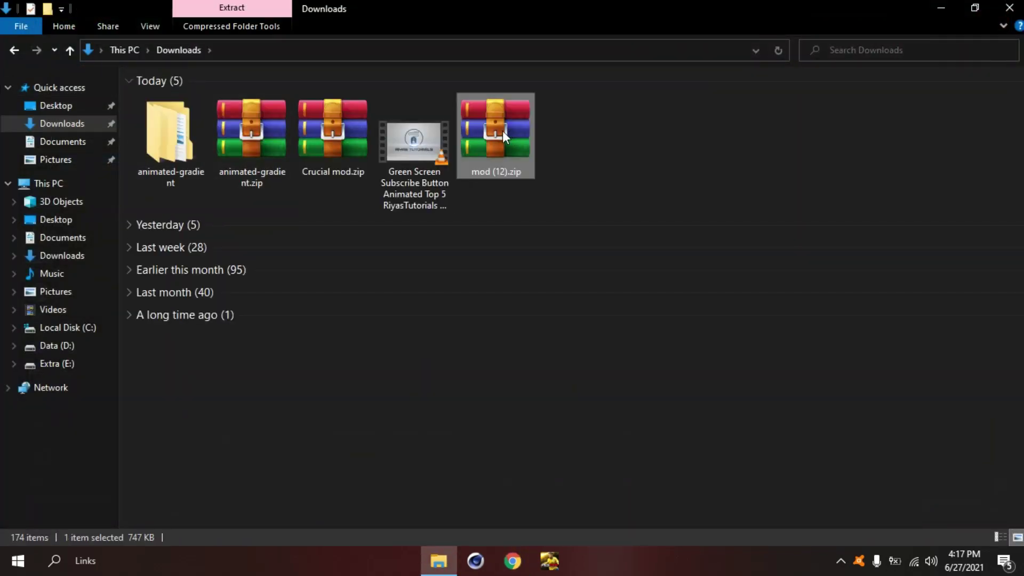
pyautogui.rightClick(503, 131)
pyautogui.click(525, 419)
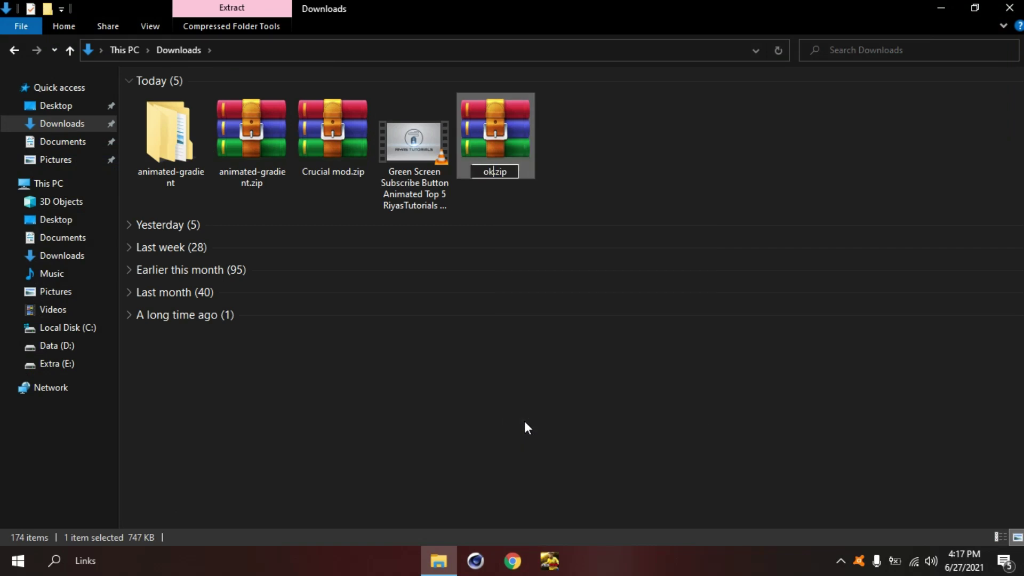
pyautogui.write('u')
pyautogui.press('Return')
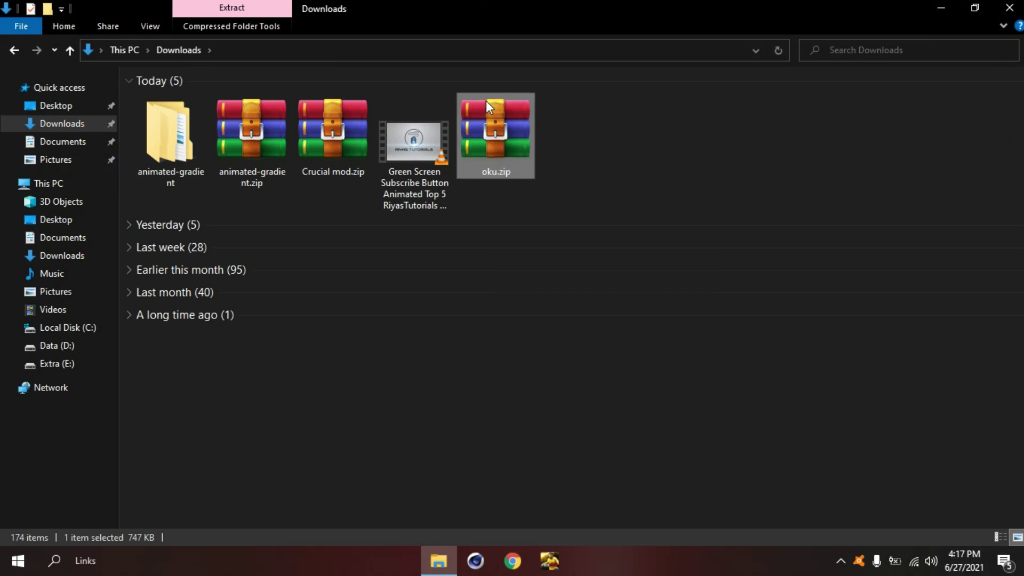
# Copy oku.zip and paste it into the My mod folder.
pyautogui.rightClick(486, 101)
pyautogui.click(560, 330)
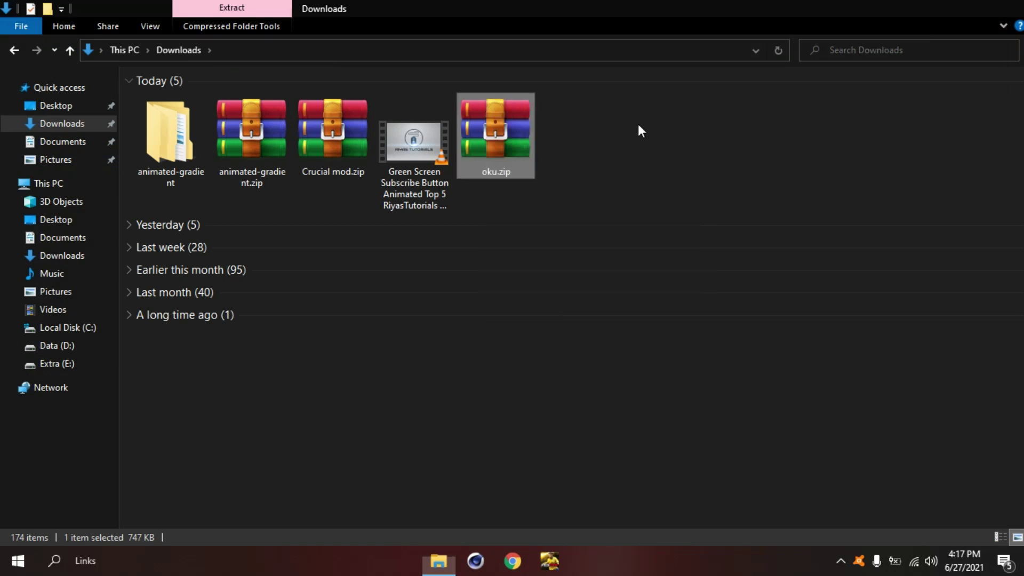
pyautogui.press('super+d')
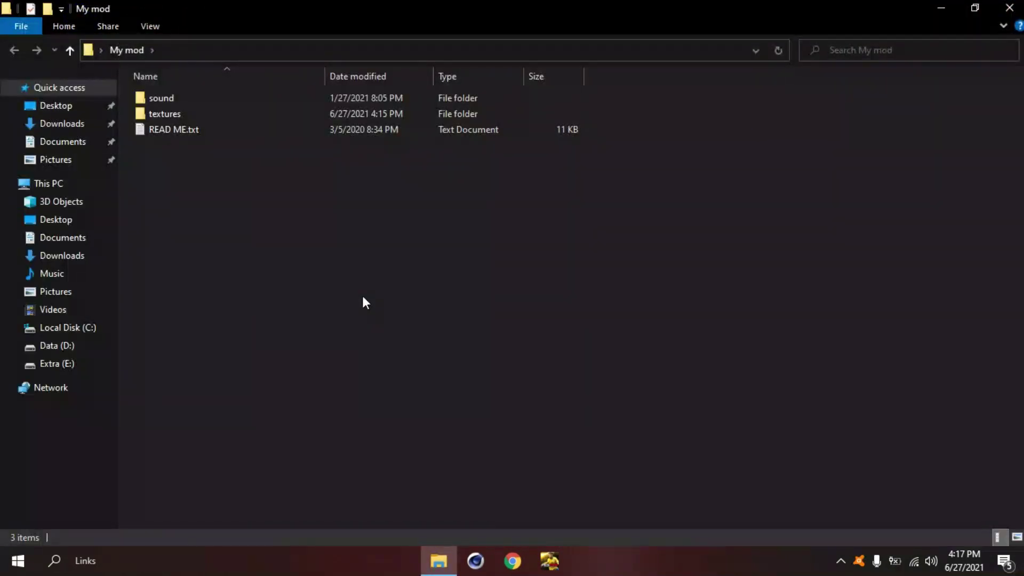
pyautogui.rightClick(363, 293)
pyautogui.click(393, 398)
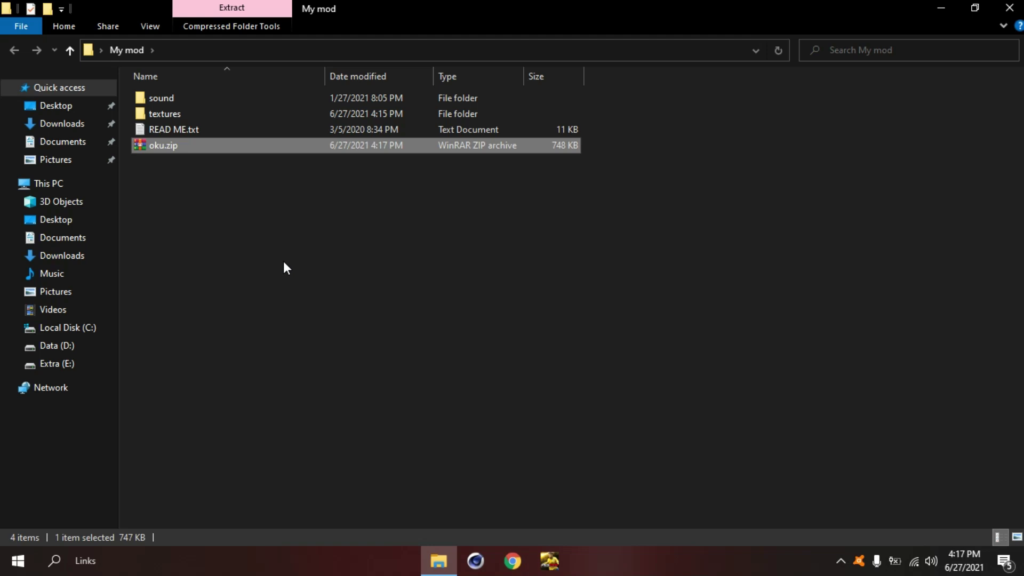
pyautogui.moveTo(164, 145)
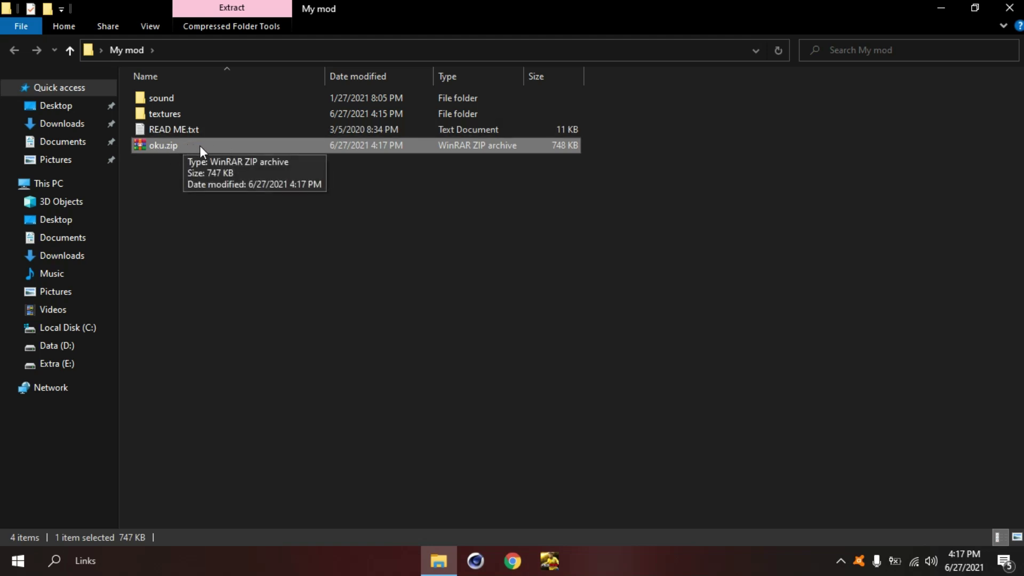
# Open oku.zip in WinRAR and drag its sound folder into My mod, replacing the old one.
pyautogui.doubleClick(199, 146)
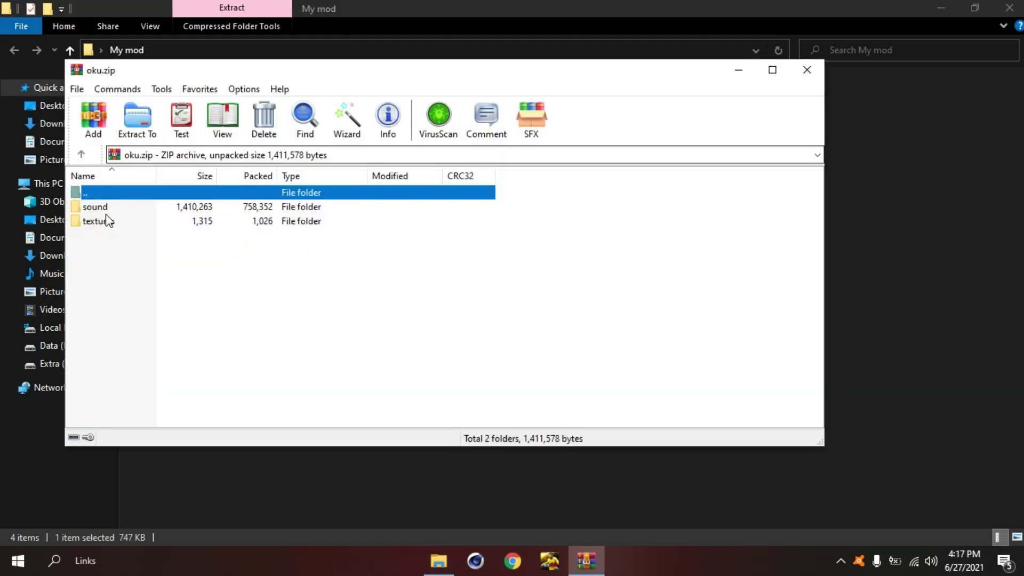
pyautogui.click(91, 209)
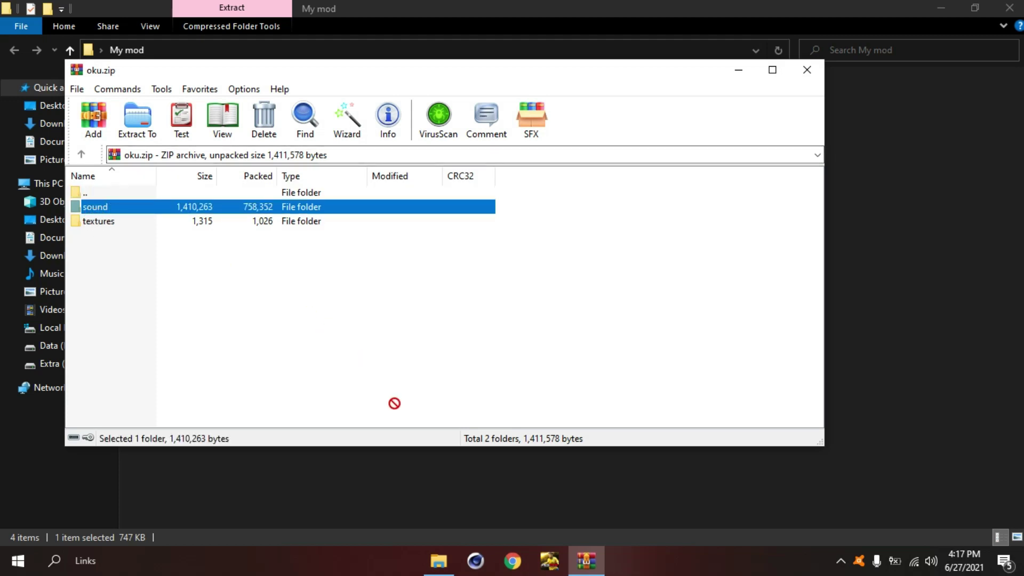
pyautogui.moveTo(399, 492); pyautogui.dragTo(398, 493)
pyautogui.click(190, 98)
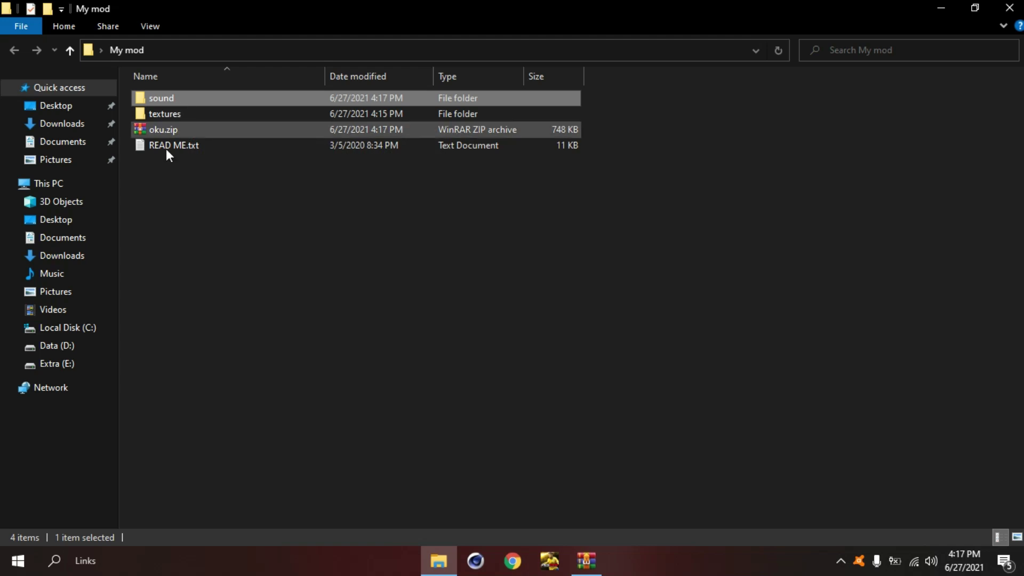
# Delete oku.zip from My mod, then look through the sound and textures folders.
pyautogui.click(164, 135)
pyautogui.press('Delete')
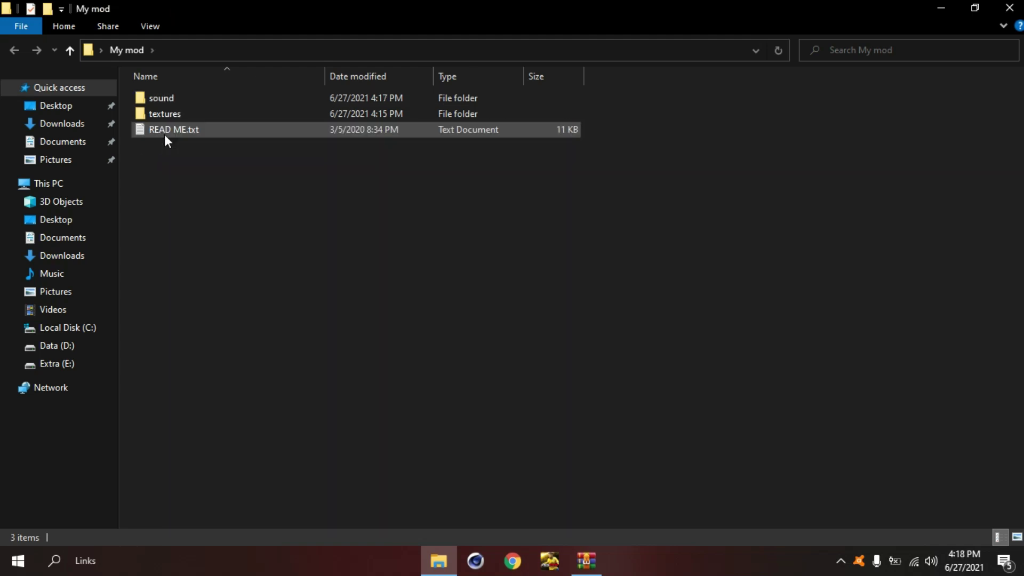
pyautogui.doubleClick(187, 100)
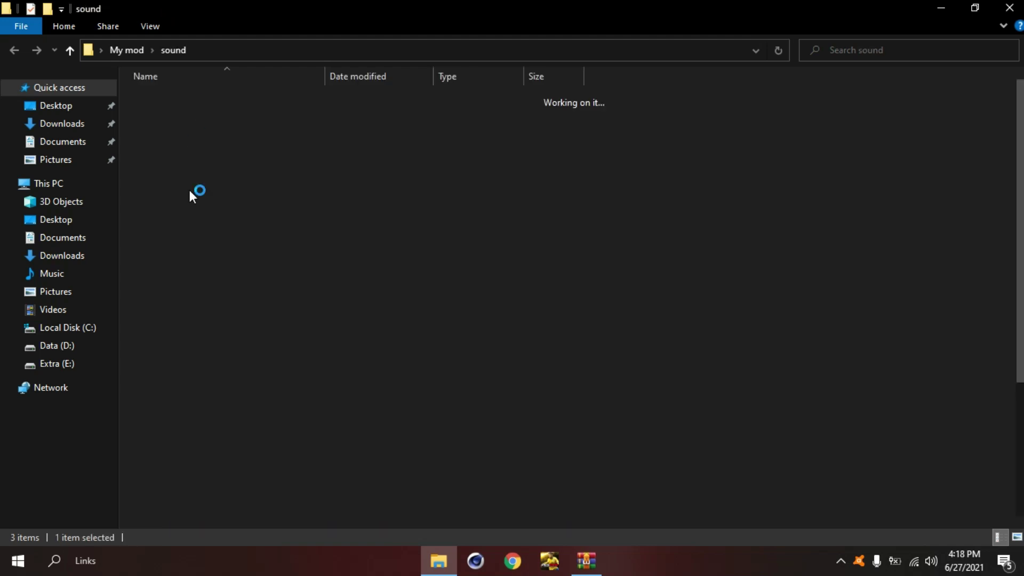
pyautogui.scroll(-1, 240, 241)
pyautogui.scroll(-3, 253, 256)
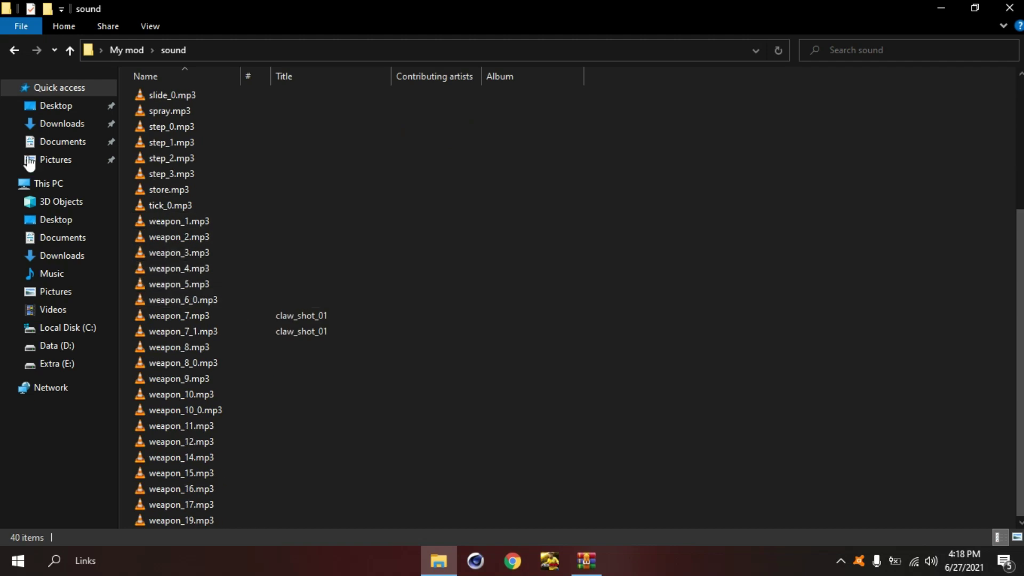
pyautogui.click(12, 53)
pyautogui.doubleClick(185, 111)
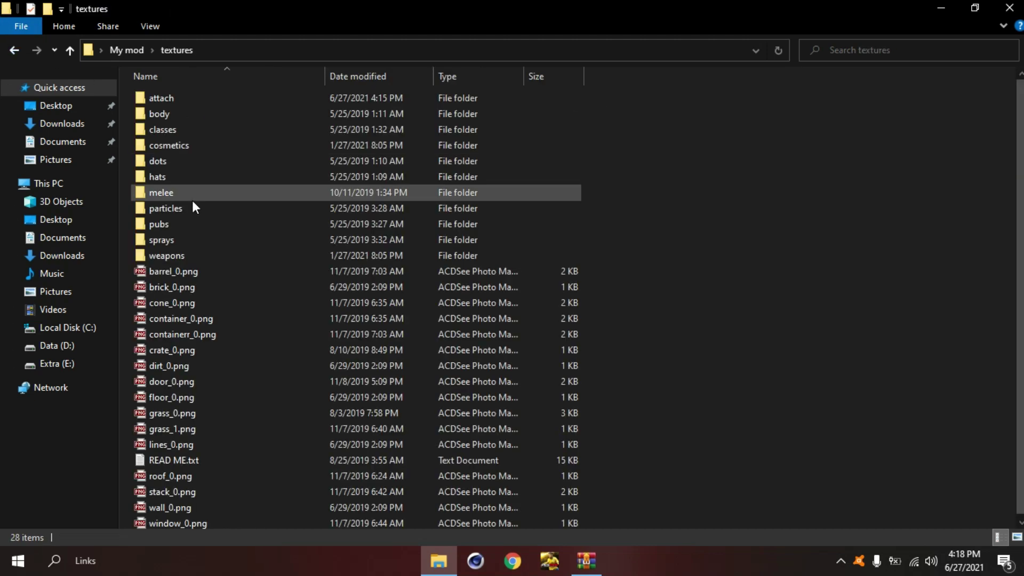
pyautogui.scroll(-1, 210, 160)
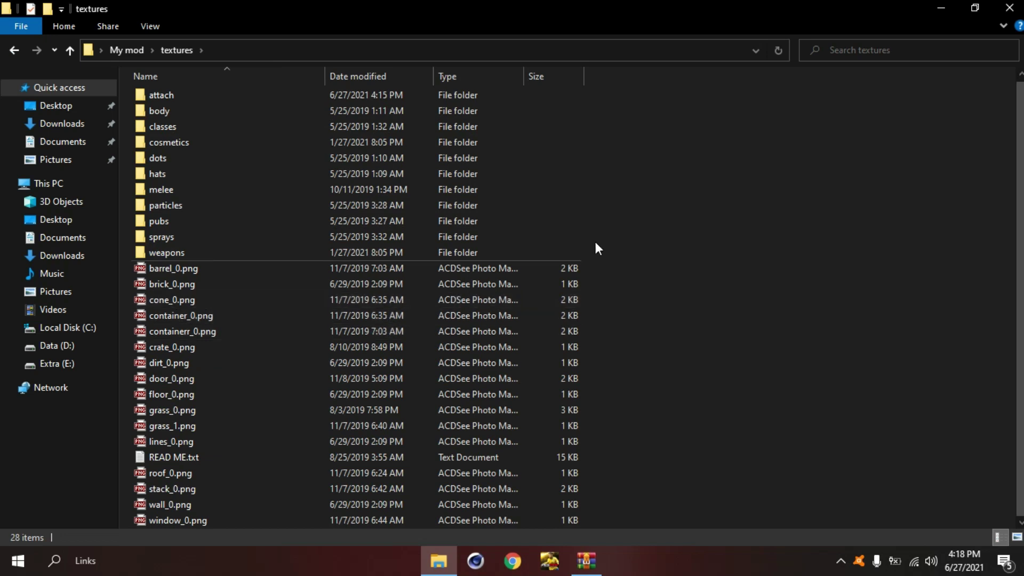
# Close the oku.zip WinRAR window and select the dirt_0.png texture.
pyautogui.click(600, 570)
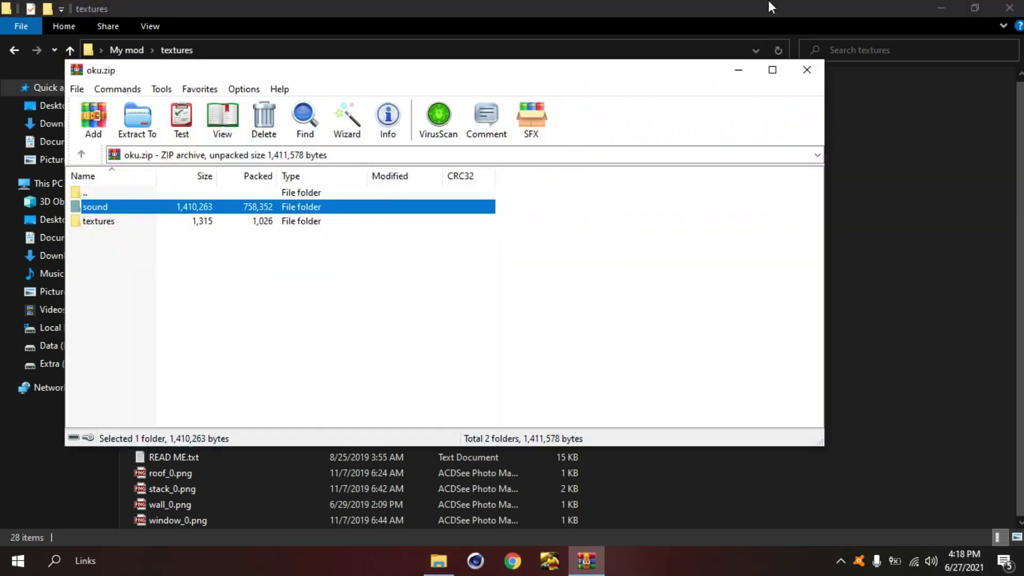
pyautogui.click(805, 74)
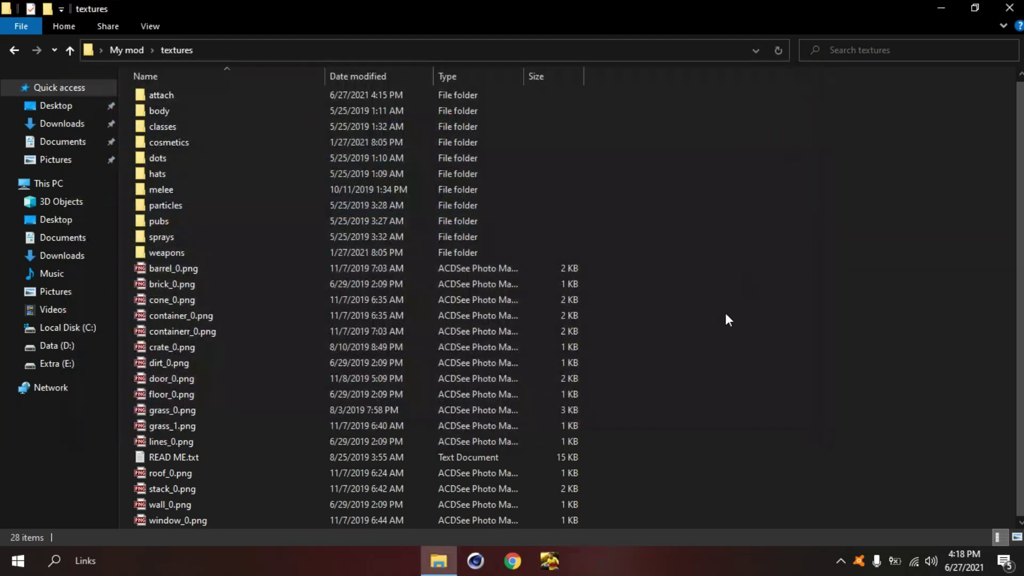
pyautogui.click(517, 369)
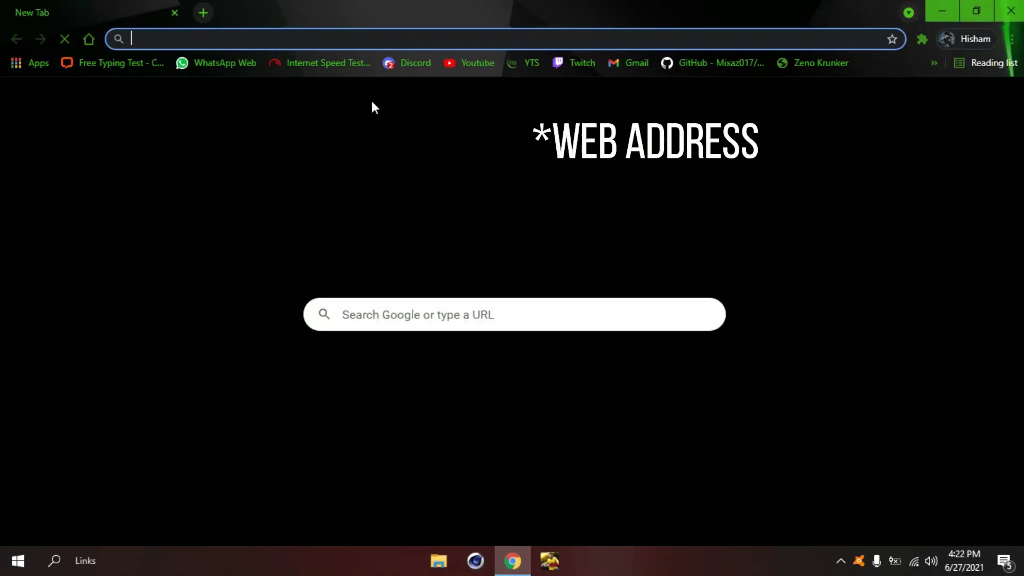
pyautogui.write('krun')
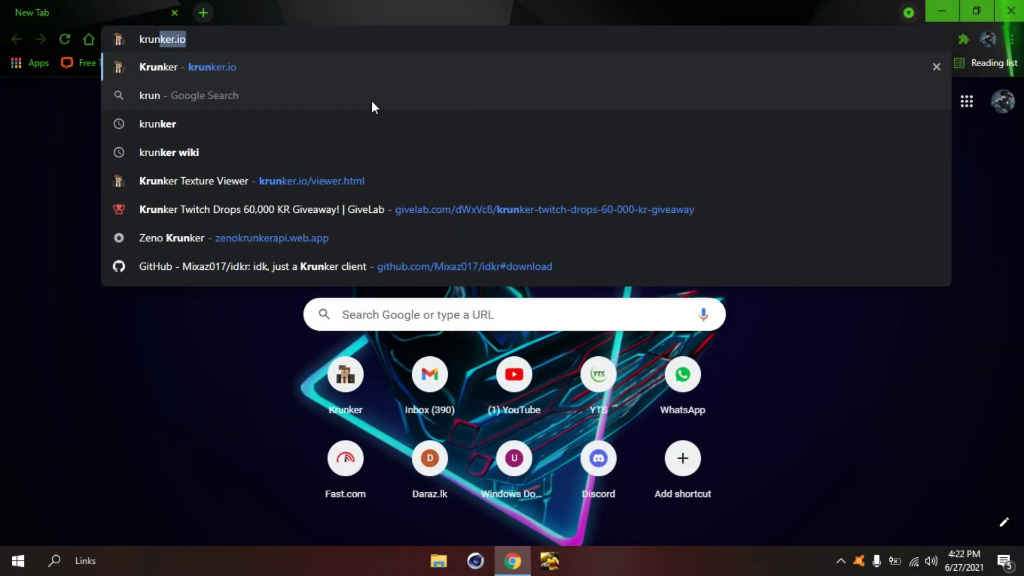
pyautogui.write('ker.io/')
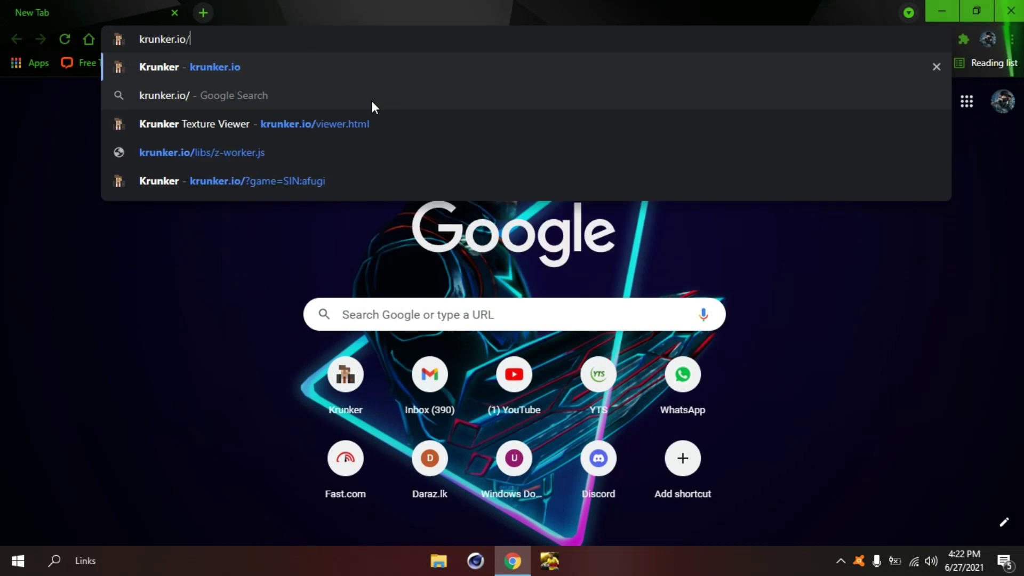
pyautogui.write('viewer.')
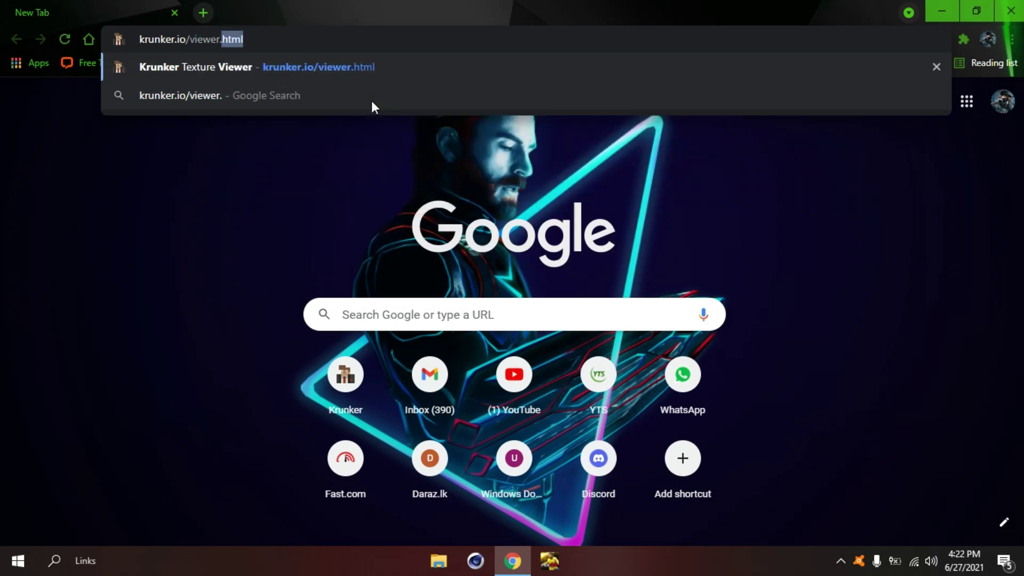
pyautogui.write('html')
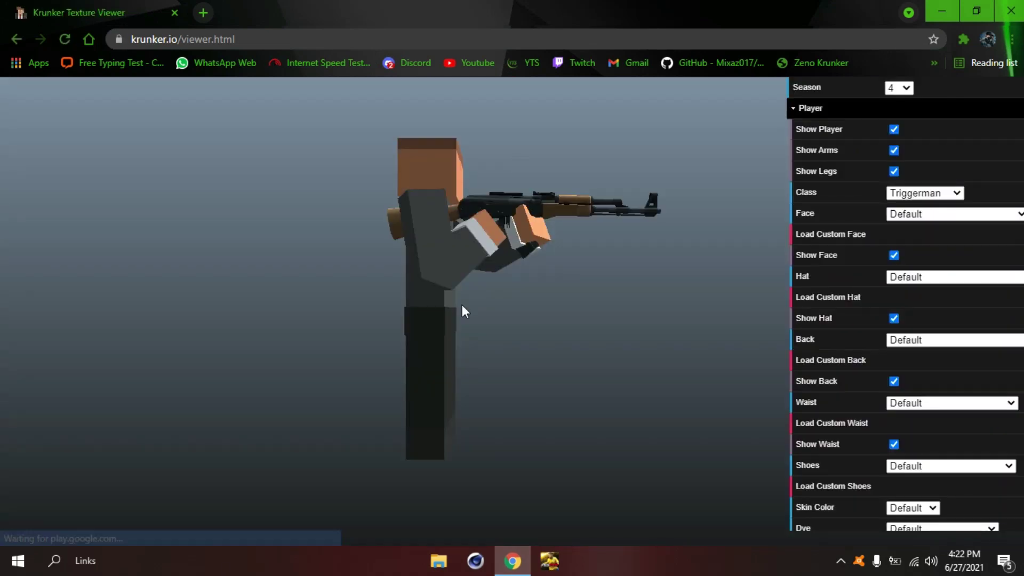
# Rotate the model and uncheck Show Player so only the AK rifle remains.
pyautogui.moveTo(531, 258)
pyautogui.mouseDown()
pyautogui.moveTo(333, 232)
pyautogui.moveTo(506, 151)
pyautogui.moveTo(433, 295)
pyautogui.moveTo(480, 190)
pyautogui.moveTo(561, 298)
pyautogui.moveTo(471, 234)
pyautogui.moveTo(335, 238)
pyautogui.moveTo(253, 222)
pyautogui.moveTo(72, 250)
pyautogui.moveTo(6, 237)
pyautogui.moveTo(632, 239)
pyautogui.moveTo(562, 244)
pyautogui.mouseUp()
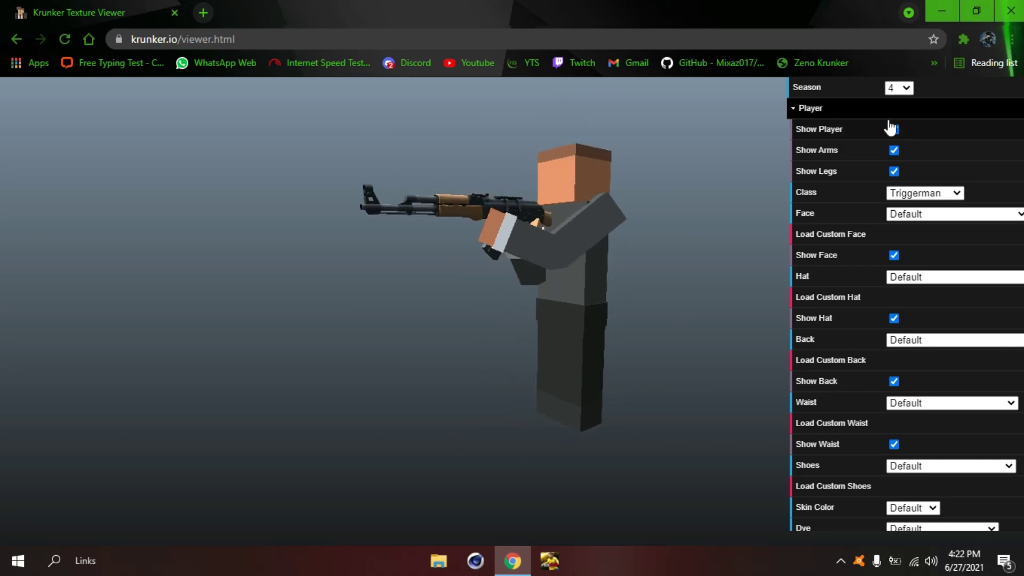
pyautogui.click(894, 131)
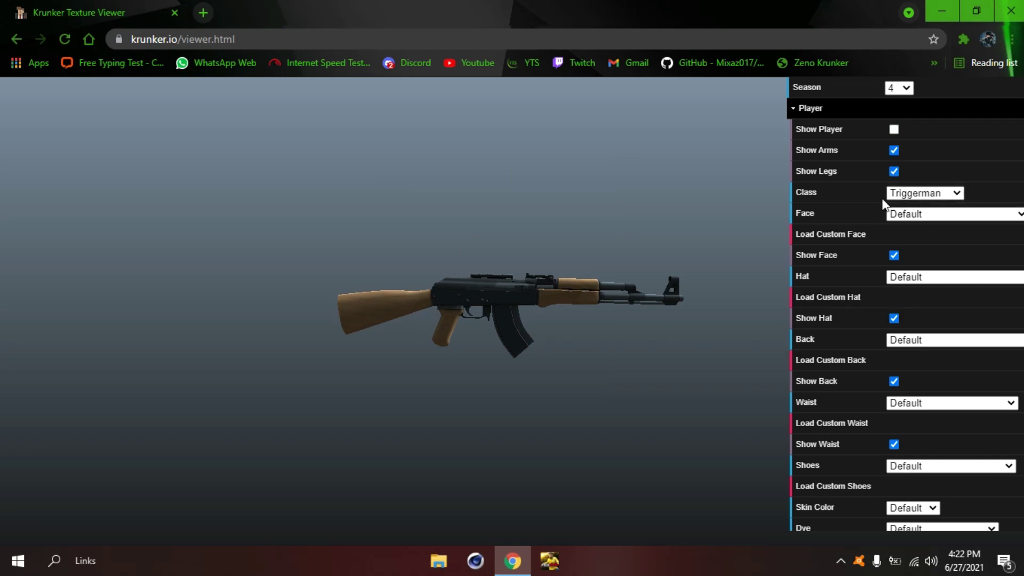
pyautogui.click(916, 194)
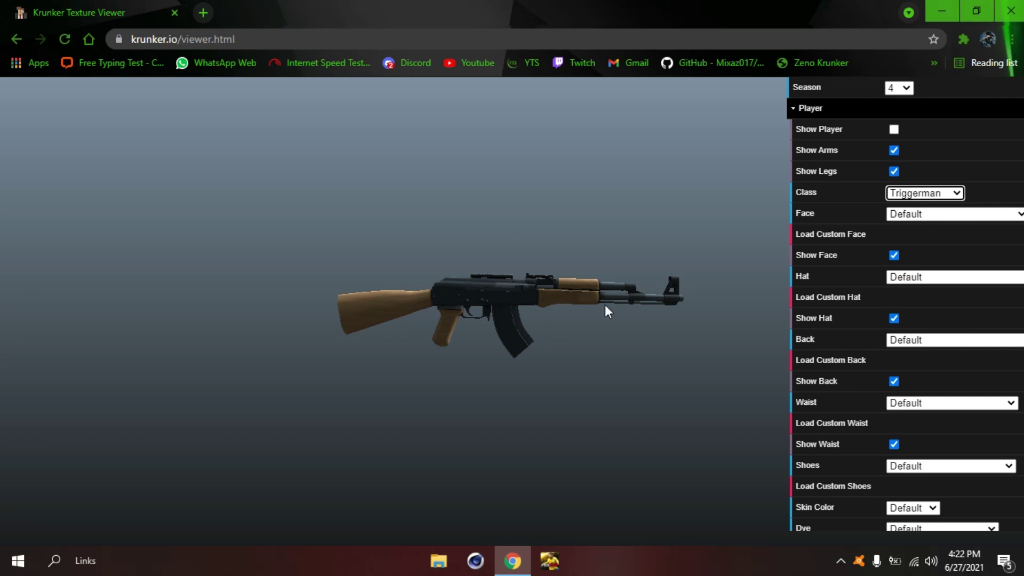
pyautogui.scroll(-1, 911, 215)
pyautogui.scroll(-1, 911, 214)
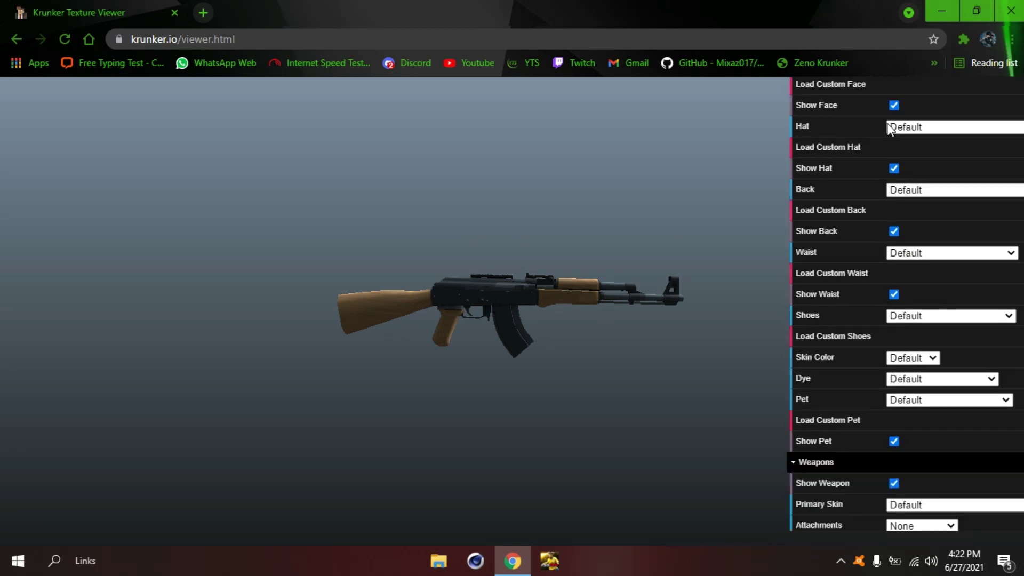
pyautogui.scroll(-1, 890, 136)
pyautogui.scroll(-2, 887, 165)
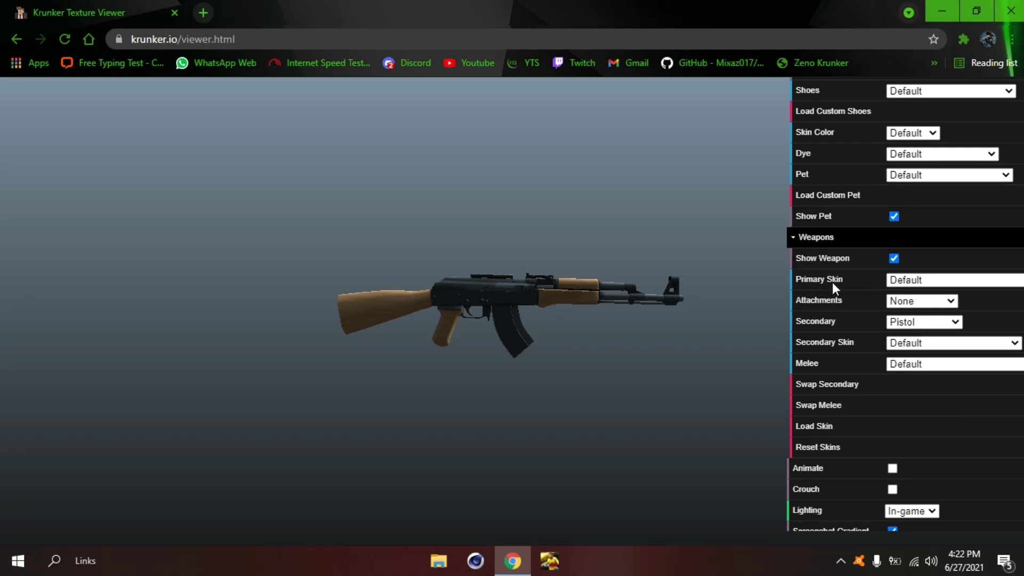
# Set Season to All and give the AK the Tomb Nader [Contraband] primary skin.
pyautogui.click(903, 286)
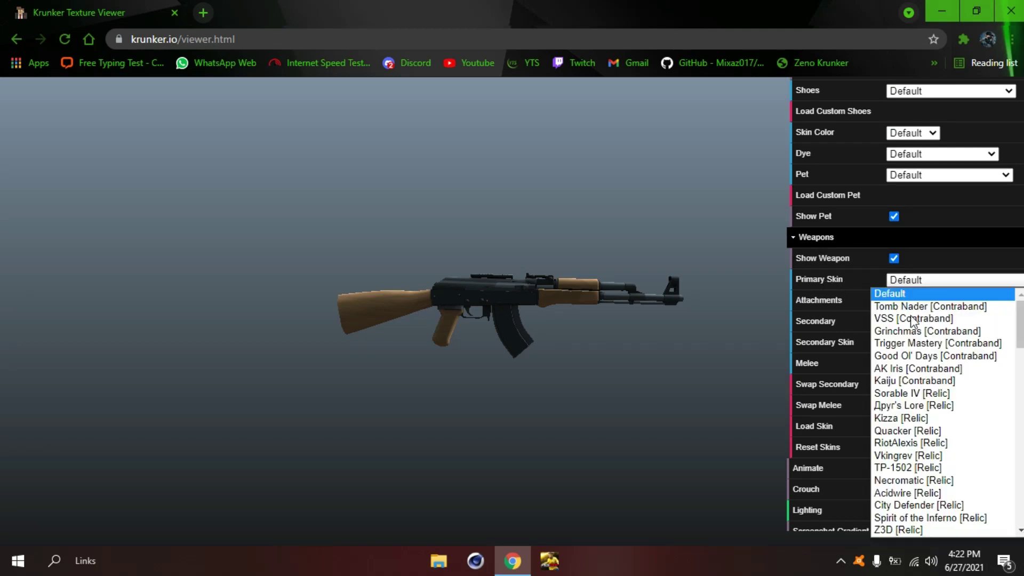
pyautogui.scroll(-2, 926, 376)
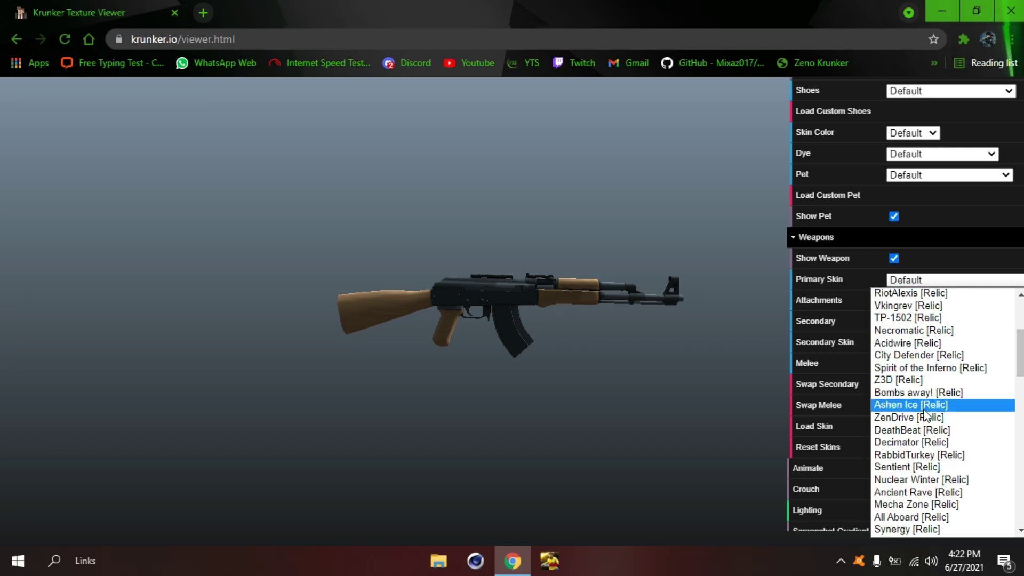
pyautogui.scroll(-4, 927, 433)
pyautogui.scroll(-3, 921, 512)
pyautogui.scroll(3, 921, 464)
pyautogui.scroll(4, 919, 355)
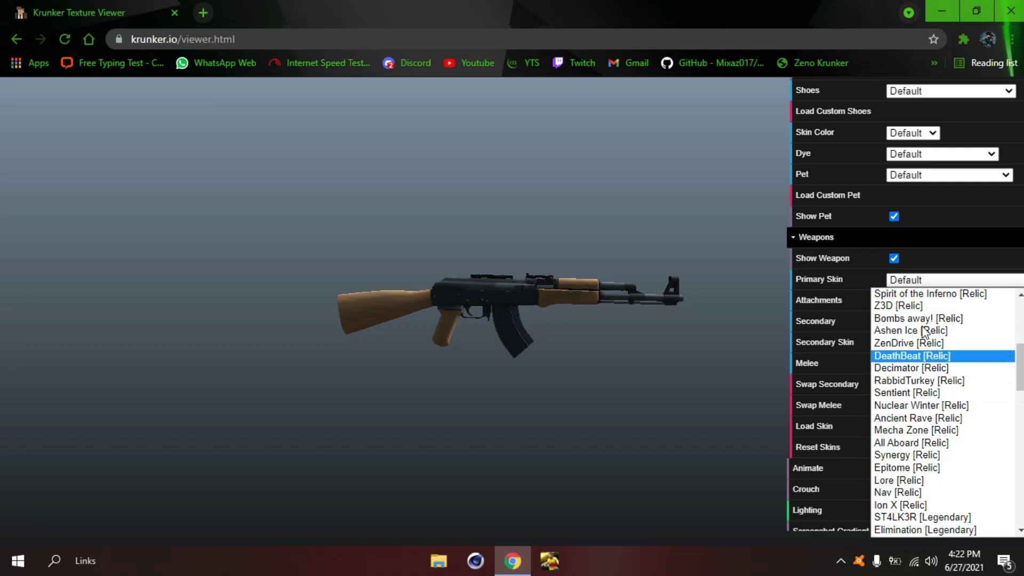
pyautogui.scroll(3, 921, 293)
pyautogui.click(922, 286)
pyautogui.scroll(4, 848, 281)
pyautogui.scroll(1, 841, 281)
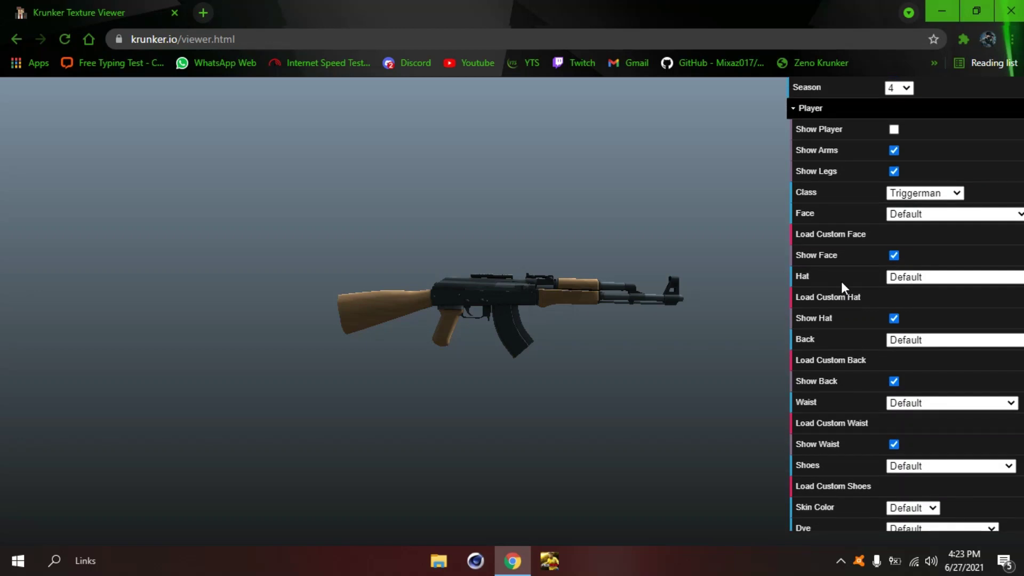
pyautogui.click(905, 94)
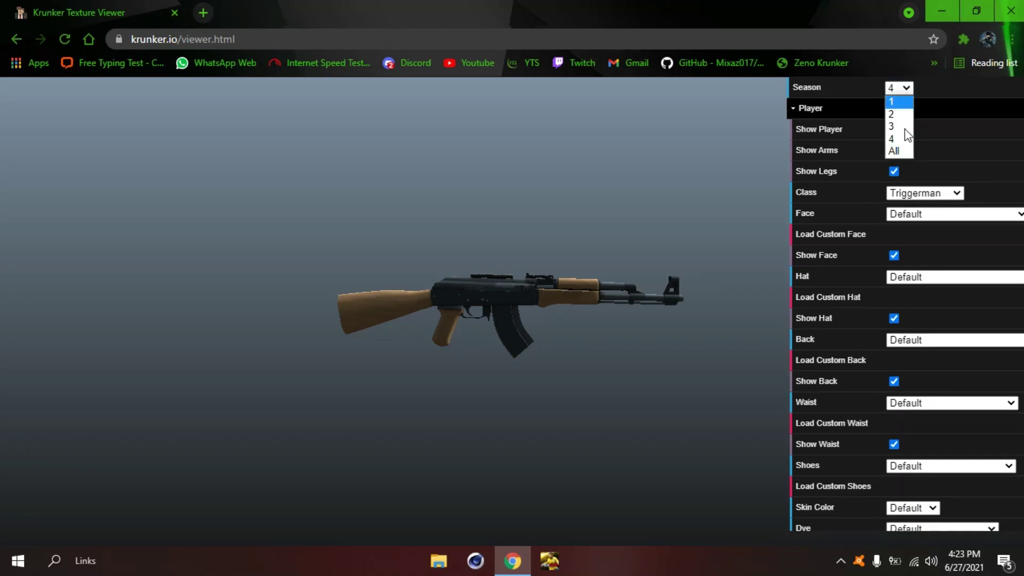
pyautogui.click(897, 153)
pyautogui.scroll(-5, 933, 210)
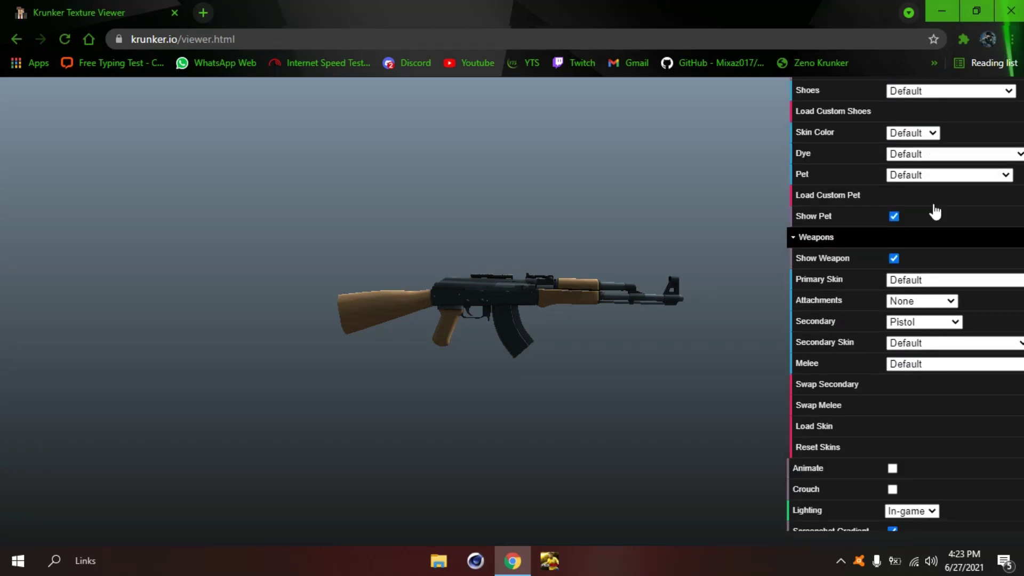
pyautogui.click(920, 246)
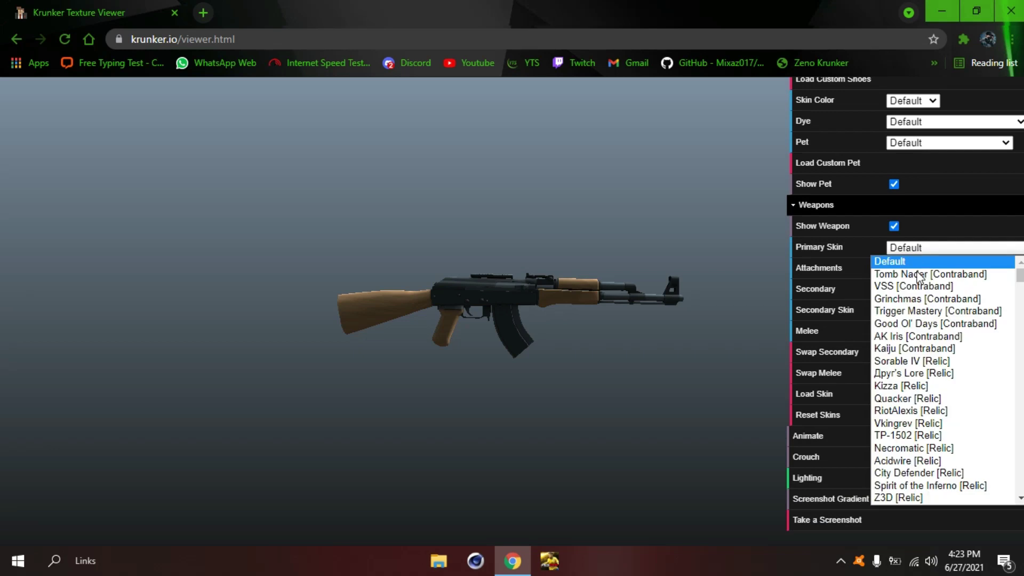
pyautogui.scroll(-4, 919, 307)
pyautogui.scroll(-2, 918, 308)
pyautogui.scroll(-3, 918, 310)
pyautogui.scroll(-3, 918, 313)
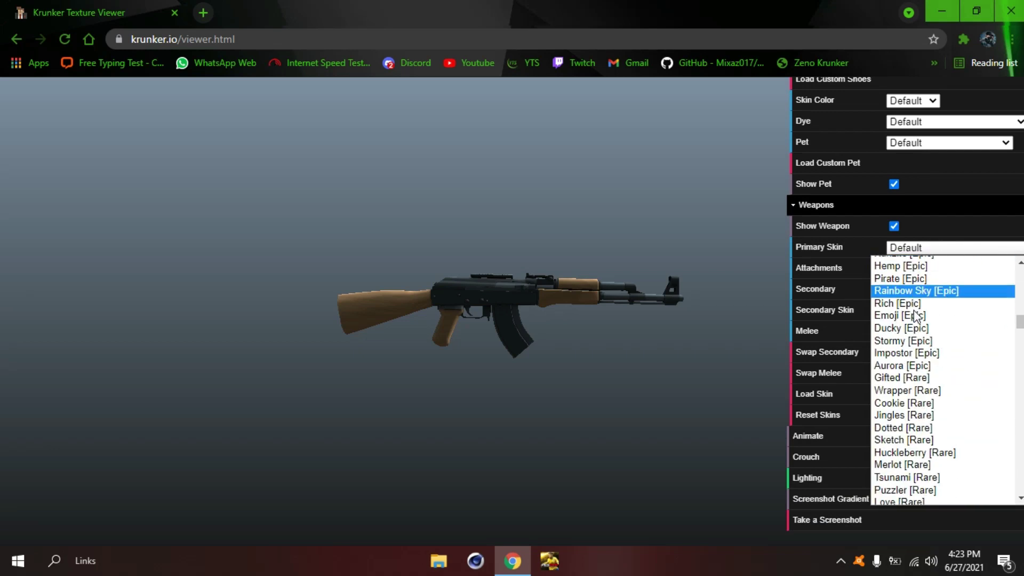
pyautogui.scroll(-3, 917, 318)
pyautogui.scroll(-3, 916, 320)
pyautogui.scroll(-3, 917, 324)
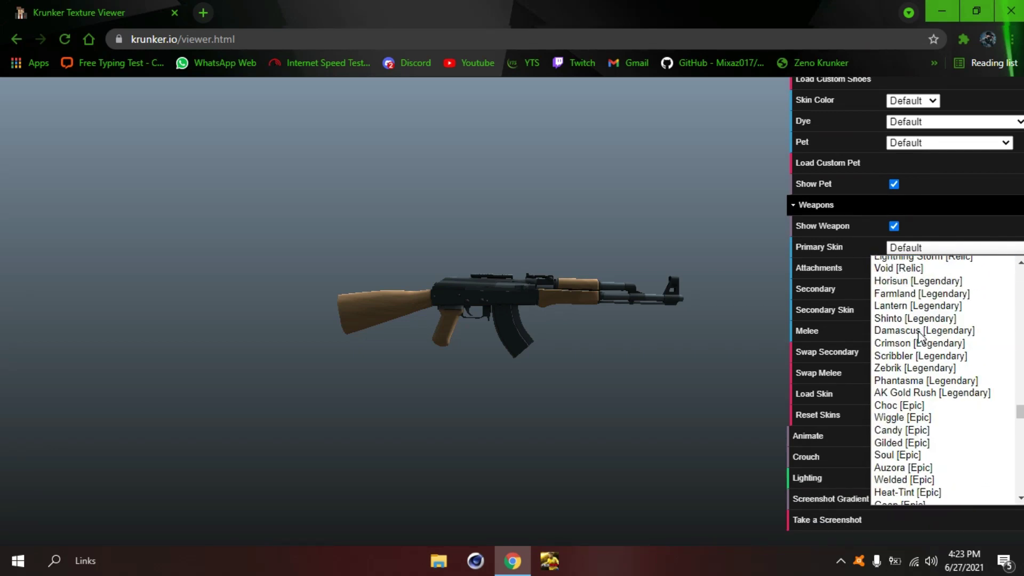
pyautogui.scroll(-3, 918, 329)
pyautogui.scroll(10, 918, 338)
pyautogui.scroll(3, 920, 336)
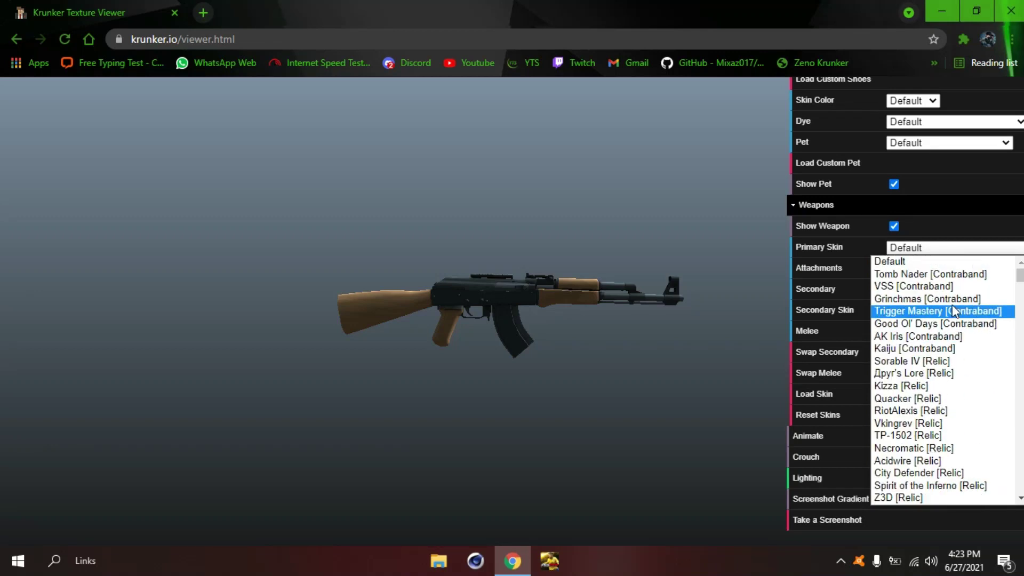
pyautogui.click(962, 275)
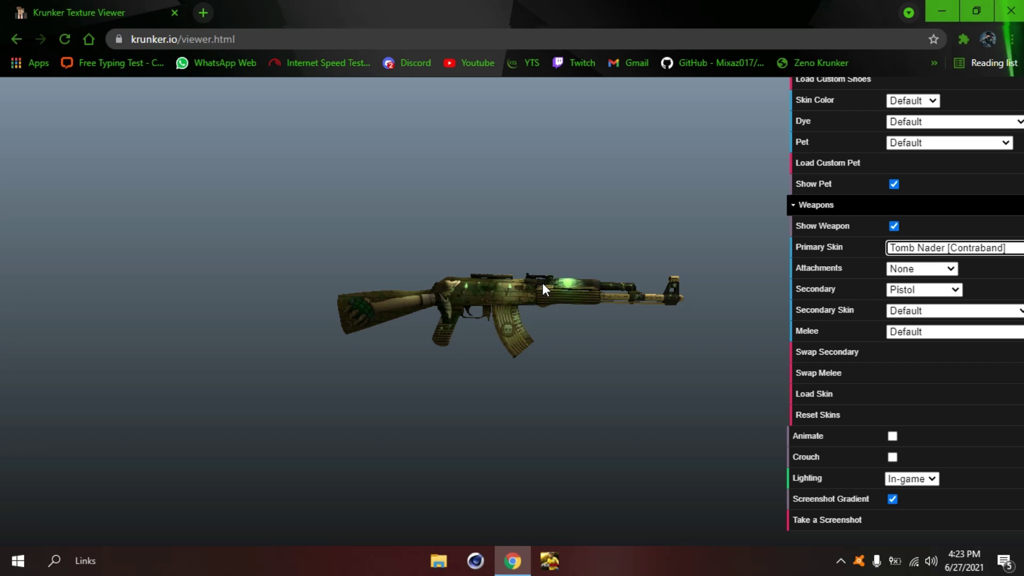
pyautogui.press('F12')
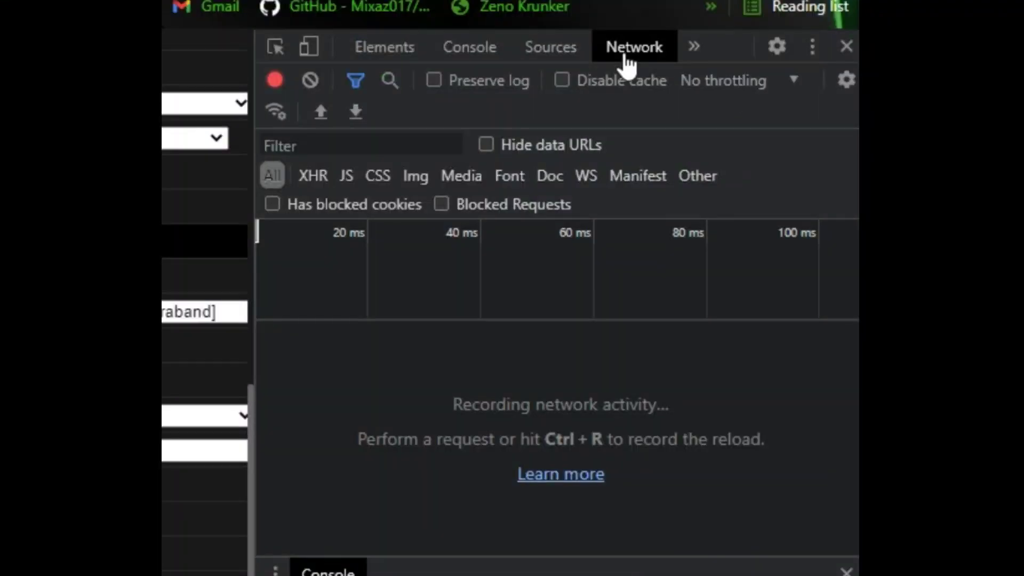
# In Sources, expand assets.krunker.io > textures > weapons > skins and open weapon_2_318.png.
pyautogui.click(557, 56)
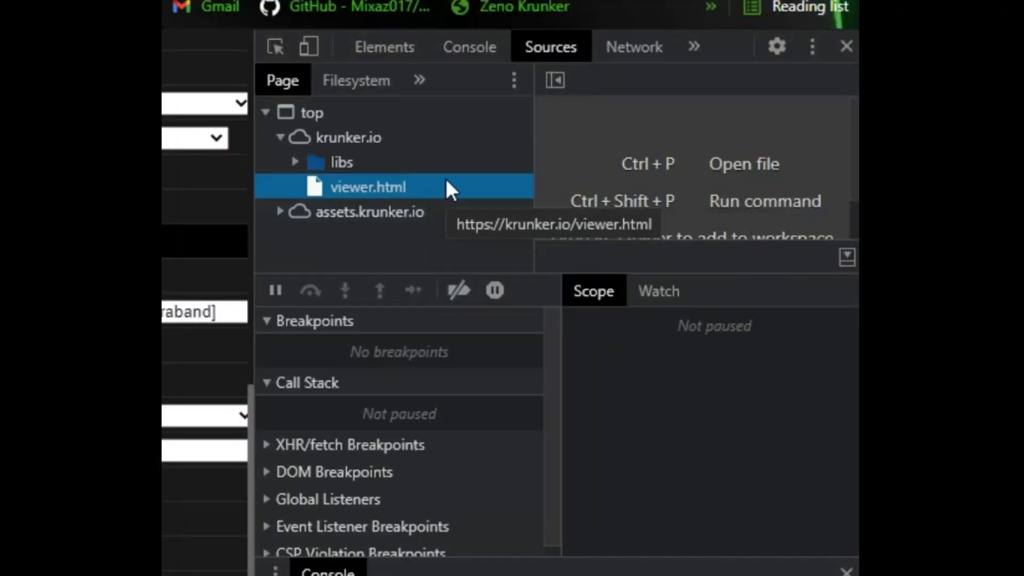
pyautogui.click(280, 212)
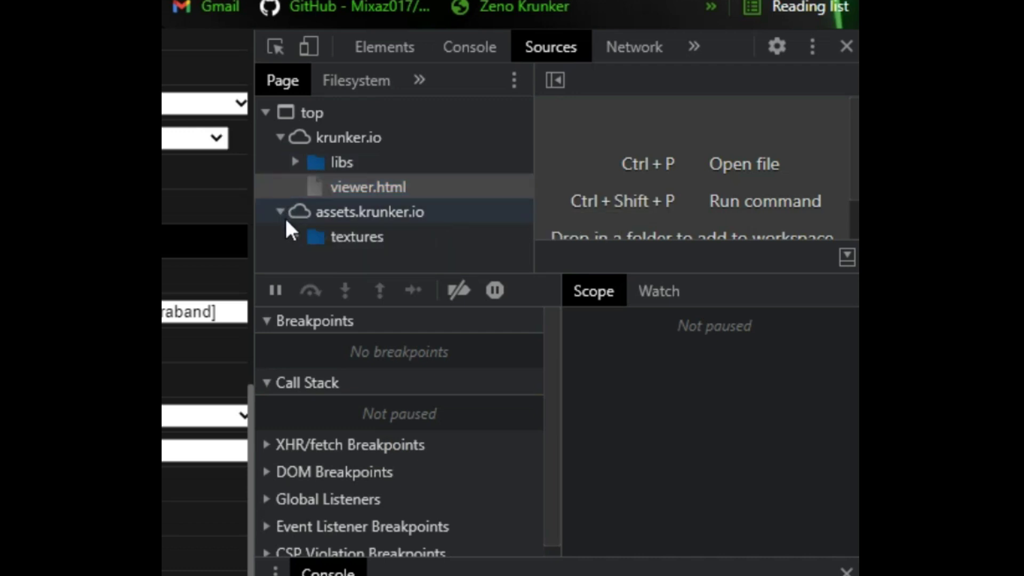
pyautogui.click(295, 236)
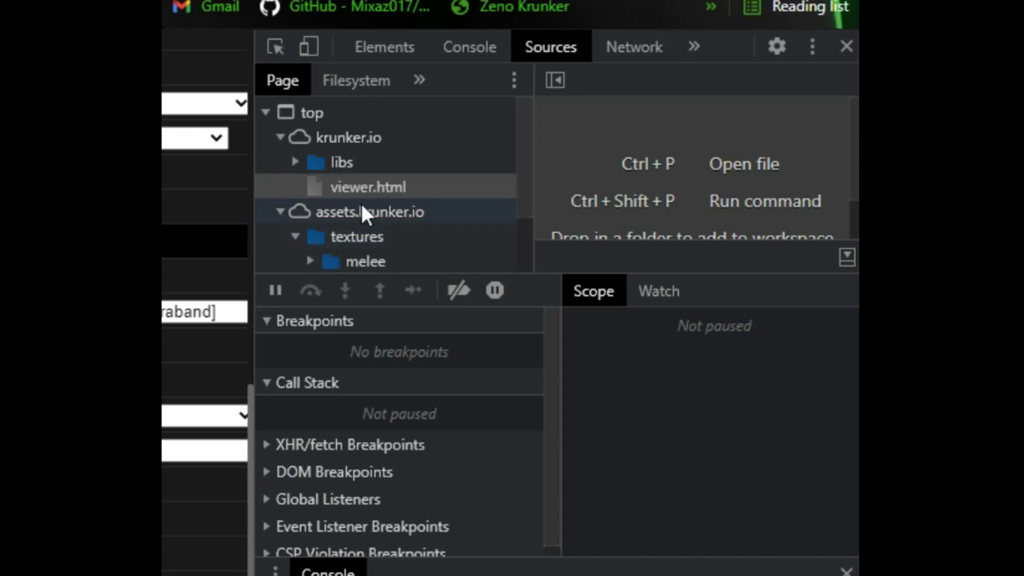
pyautogui.scroll(-2, 351, 210)
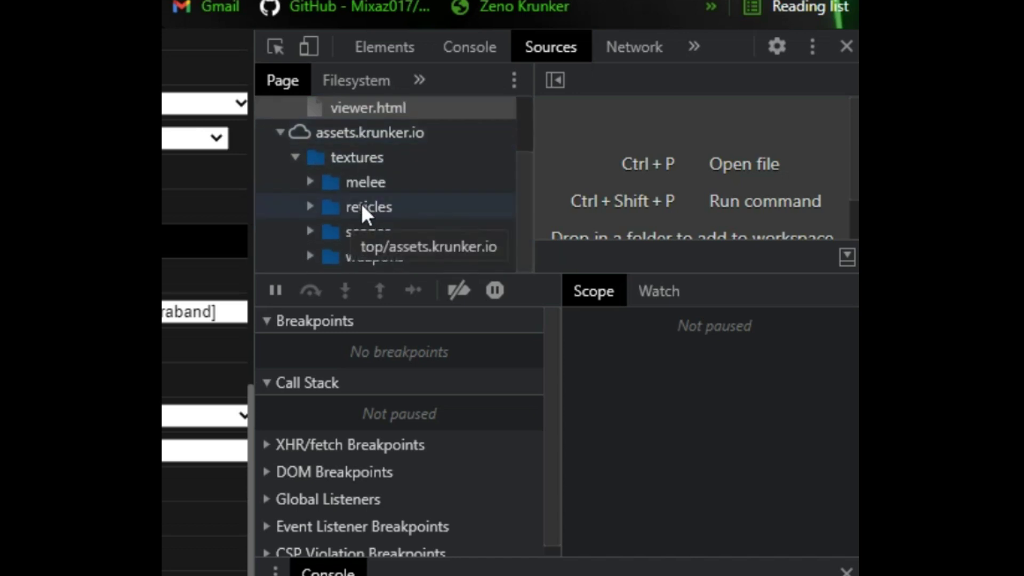
pyautogui.click(324, 255)
pyautogui.scroll(-3, 365, 197)
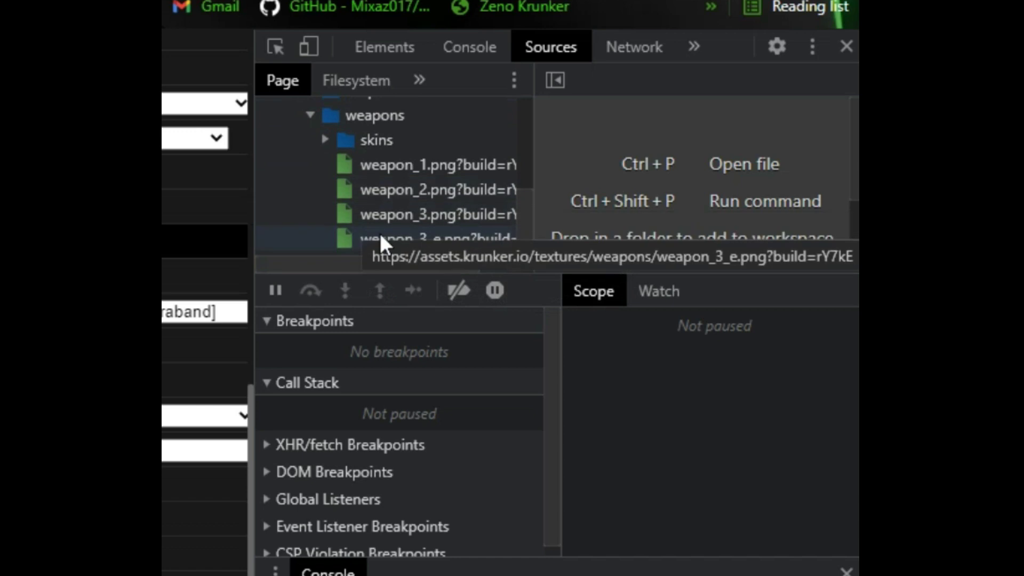
pyautogui.click(324, 141)
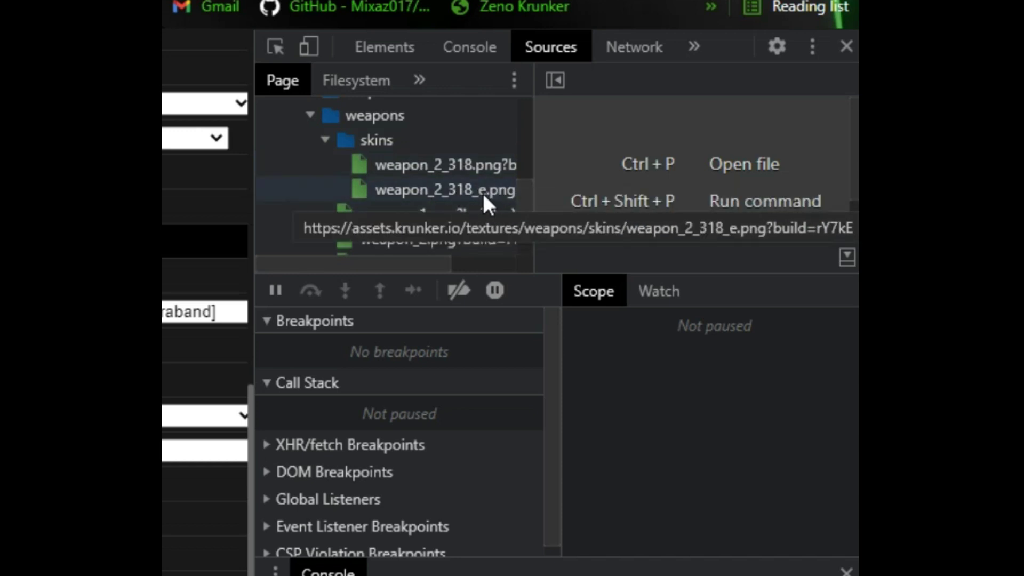
pyautogui.click(423, 165)
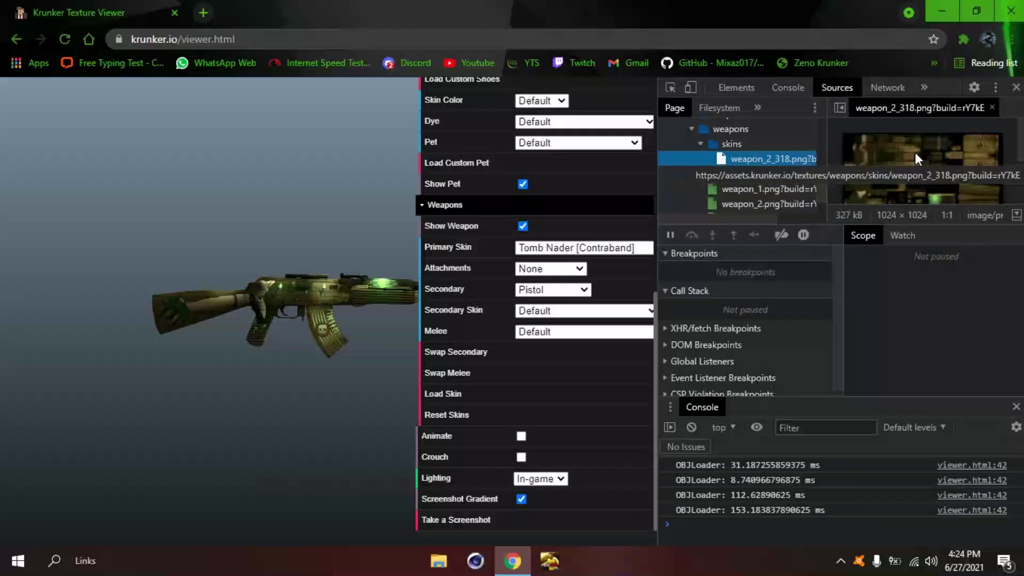
# Open weapon_2_318.png in its own tab and choose to save the image.
pyautogui.rightClick(764, 155)
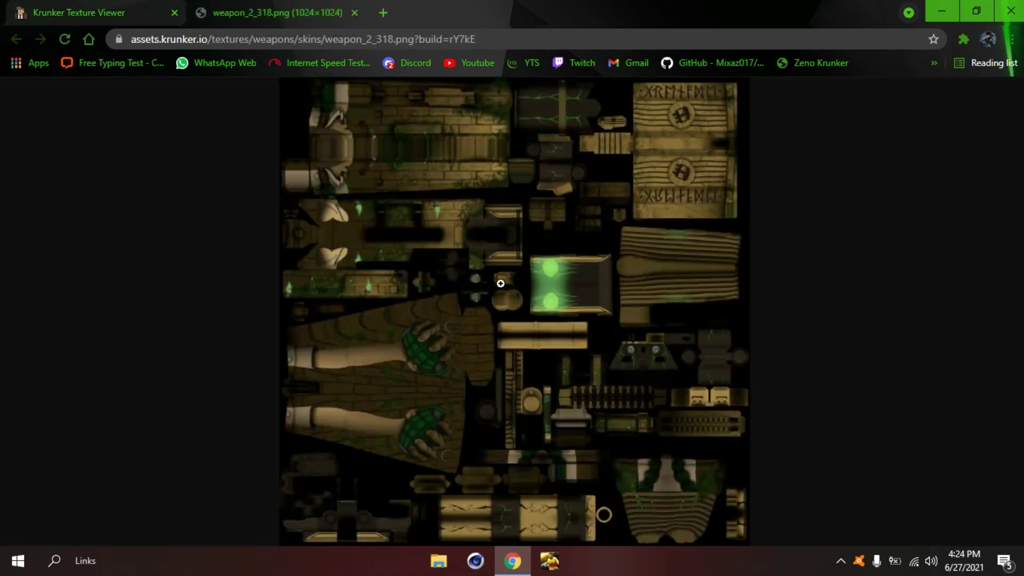
pyautogui.rightClick(491, 283)
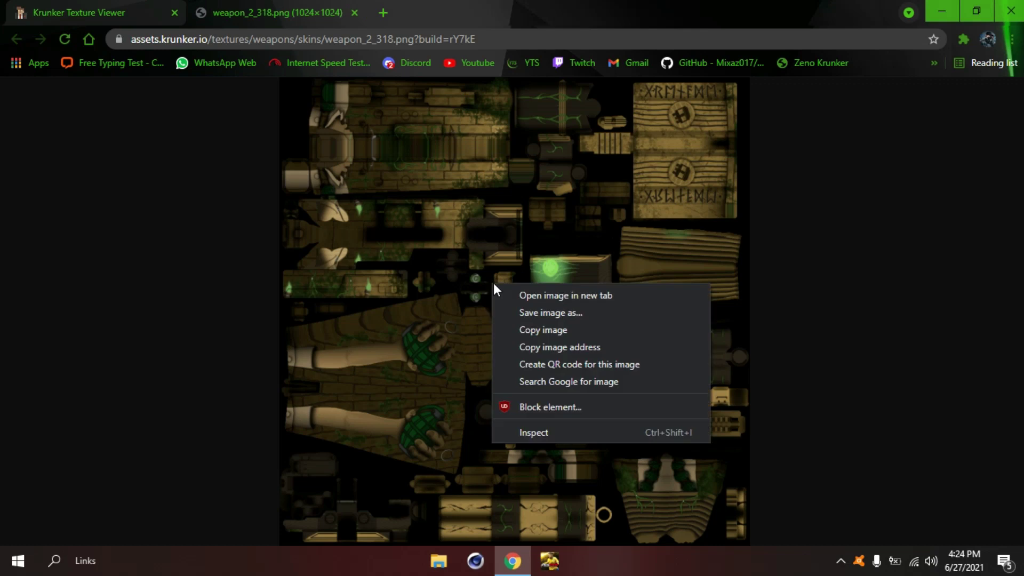
pyautogui.click(544, 312)
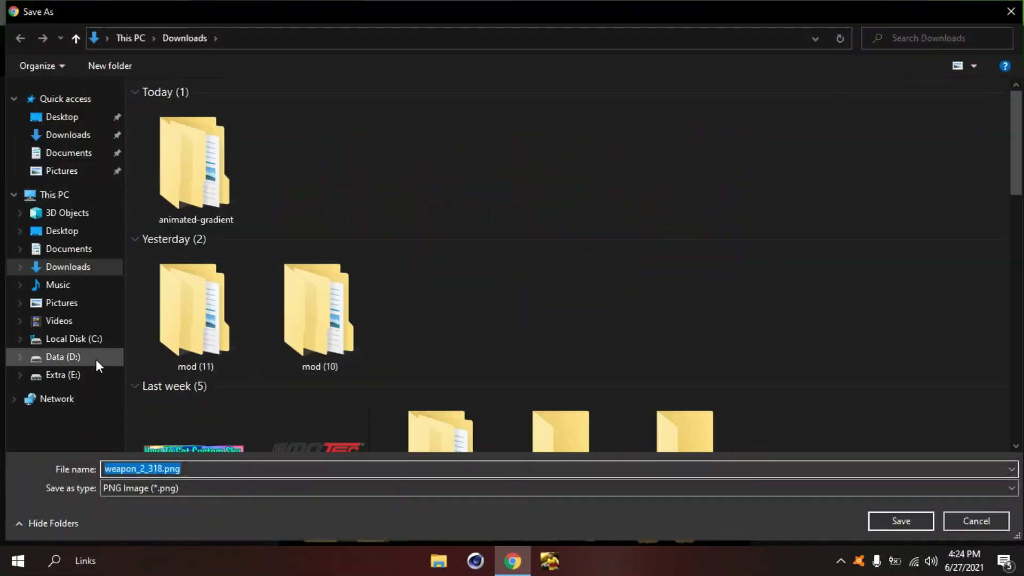
# Save the texture as weapon_2.png in Desktop > My mod > textures > weapons.
pyautogui.click(72, 119)
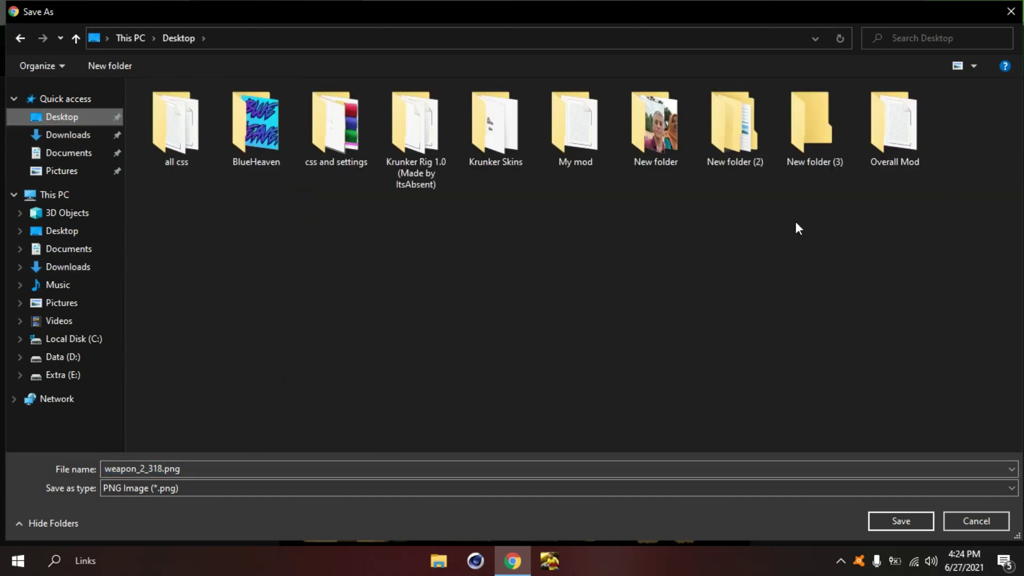
pyautogui.doubleClick(575, 128)
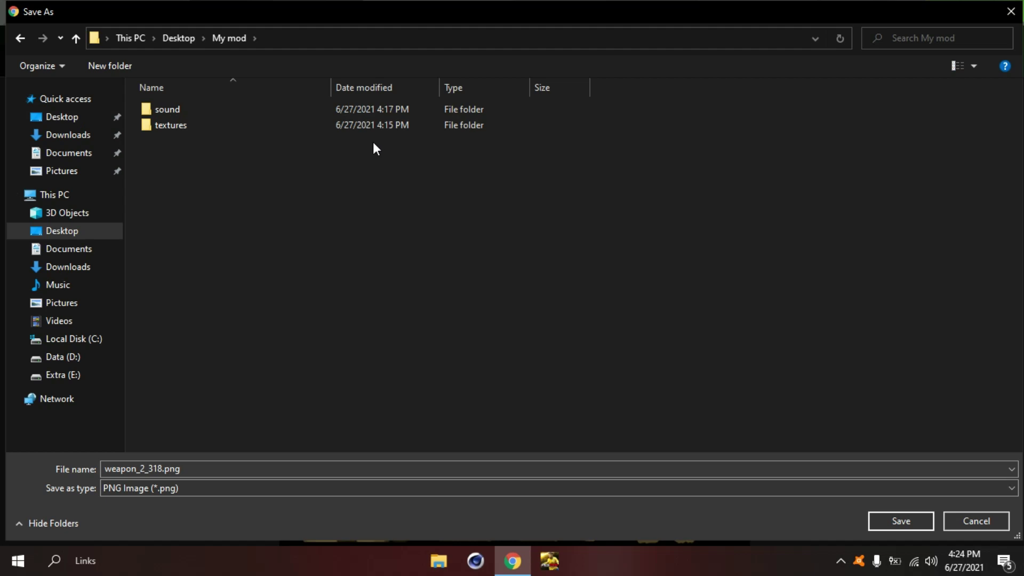
pyautogui.doubleClick(334, 126)
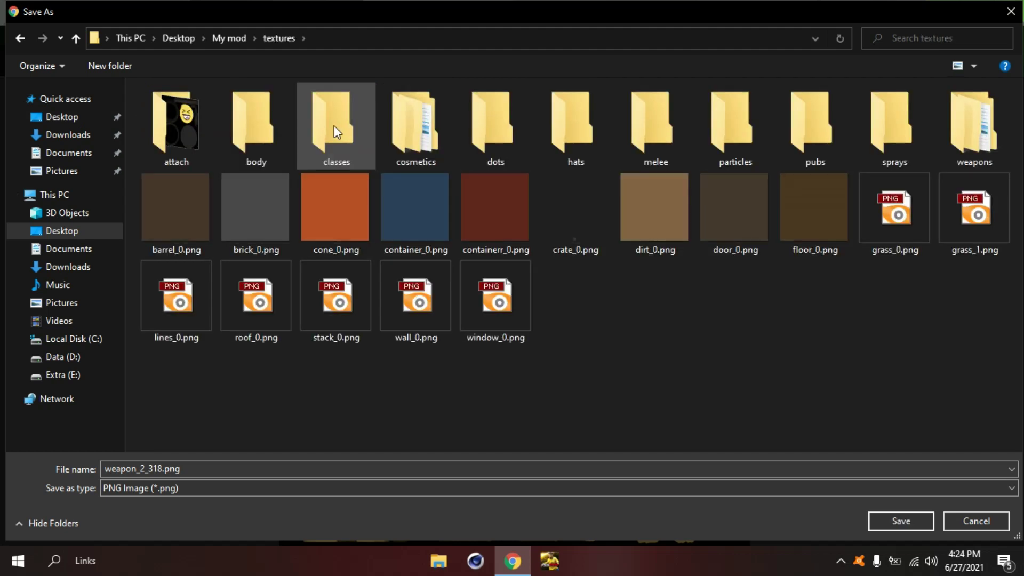
pyautogui.doubleClick(972, 125)
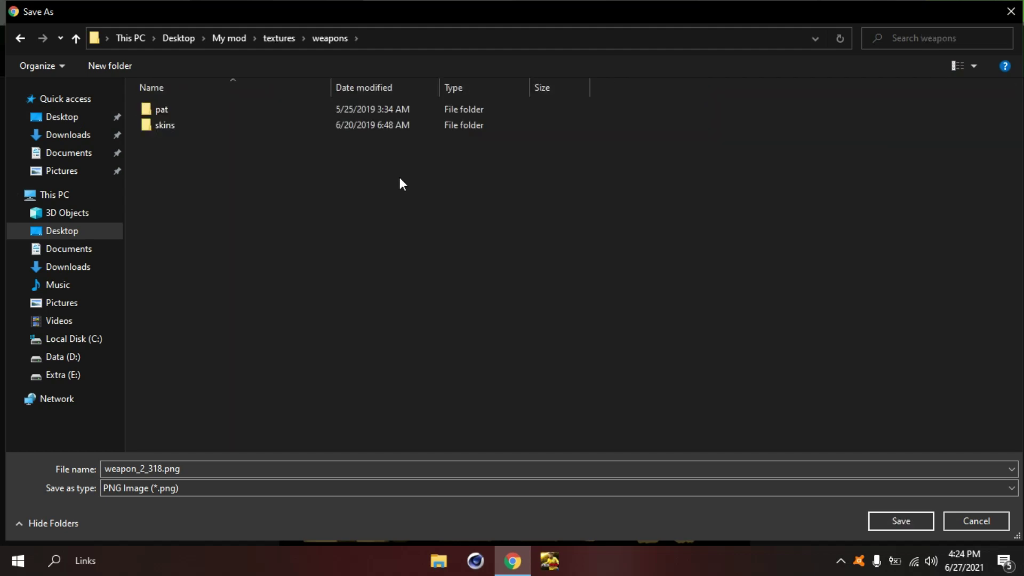
pyautogui.click(197, 470)
pyautogui.doubleClick(167, 468)
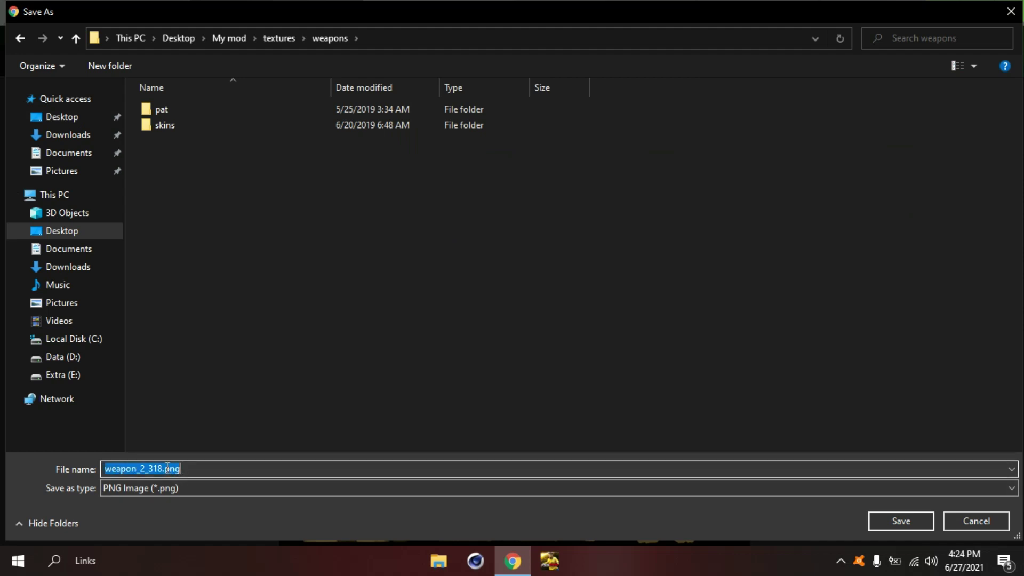
pyautogui.click(185, 470)
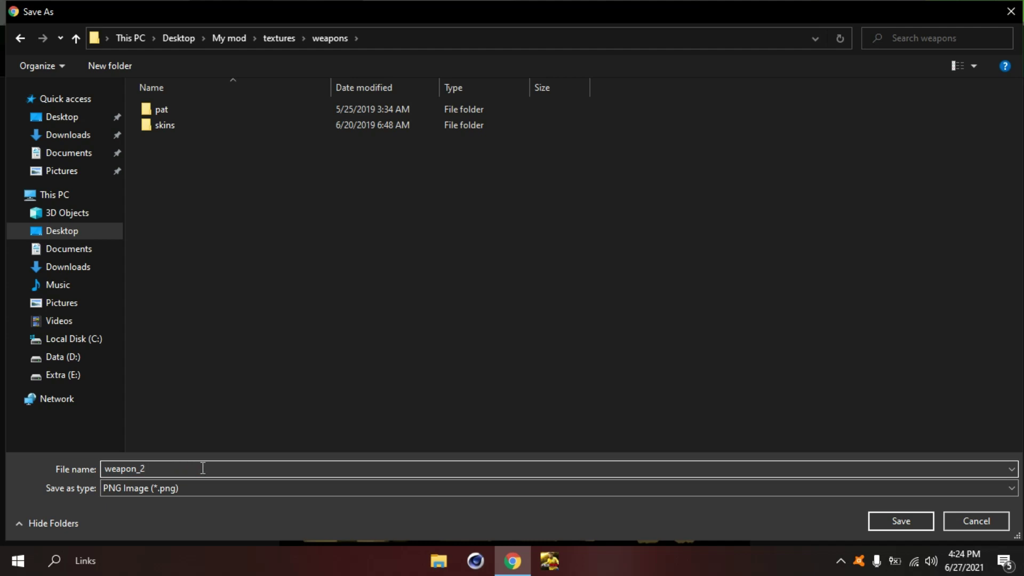
pyautogui.click(907, 525)
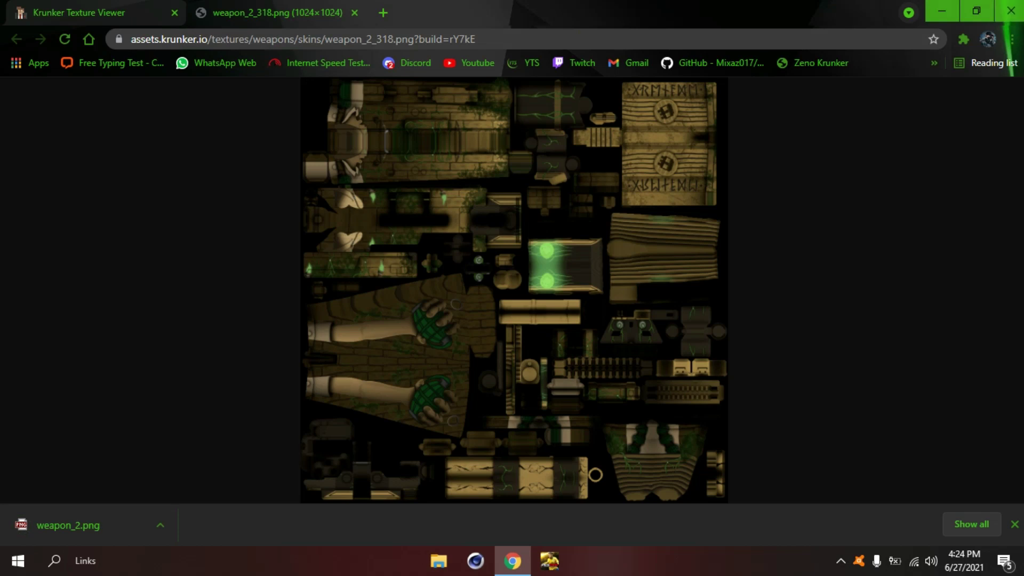
pyautogui.click(1010, 11)
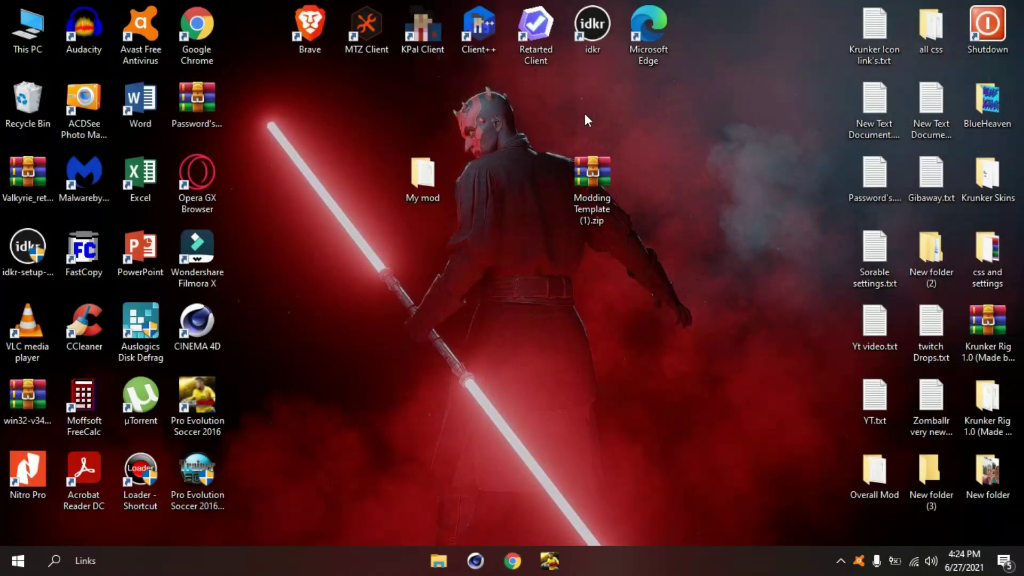
# Browse the My mod sound folder, then preview and close textures > weapons > weapon_2.png.
pyautogui.doubleClick(403, 181)
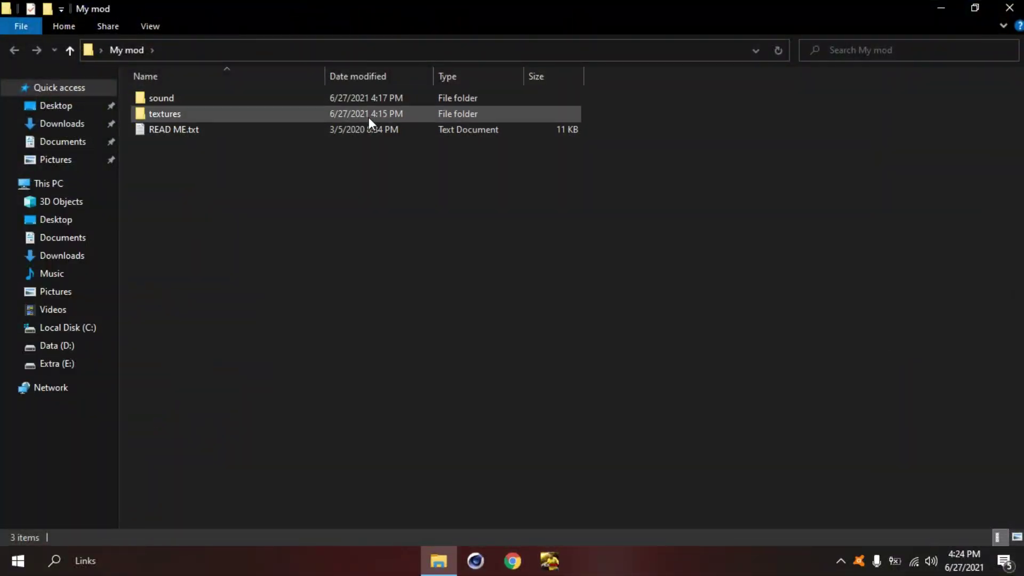
pyautogui.doubleClick(373, 99)
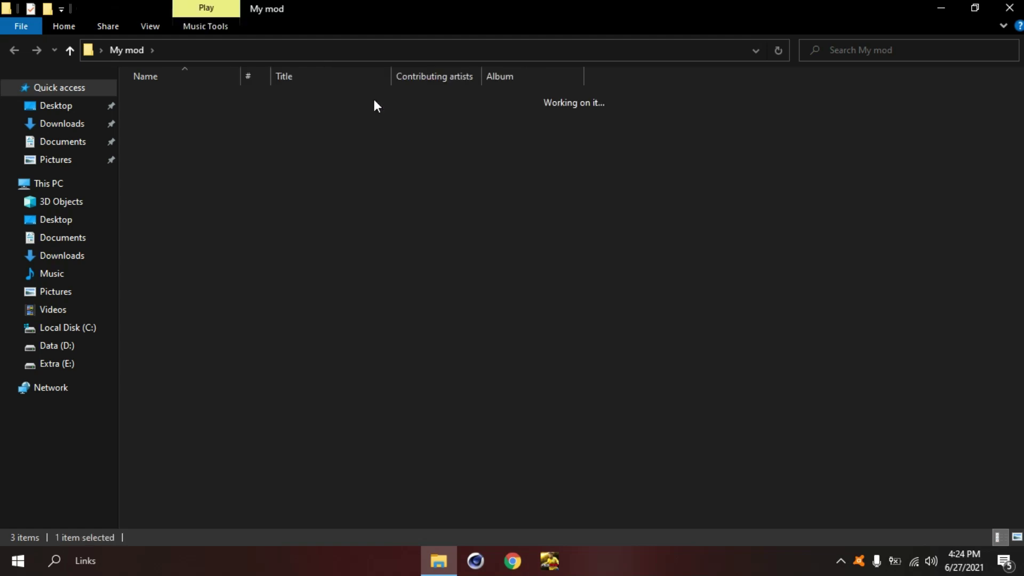
pyautogui.scroll(-3, 232, 399)
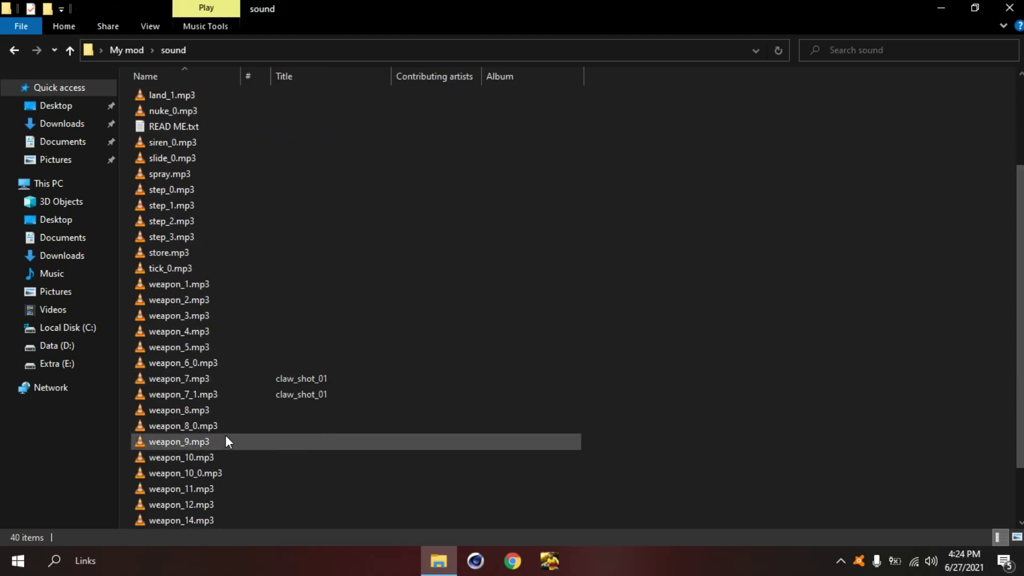
pyautogui.scroll(-1, 225, 436)
pyautogui.click(13, 50)
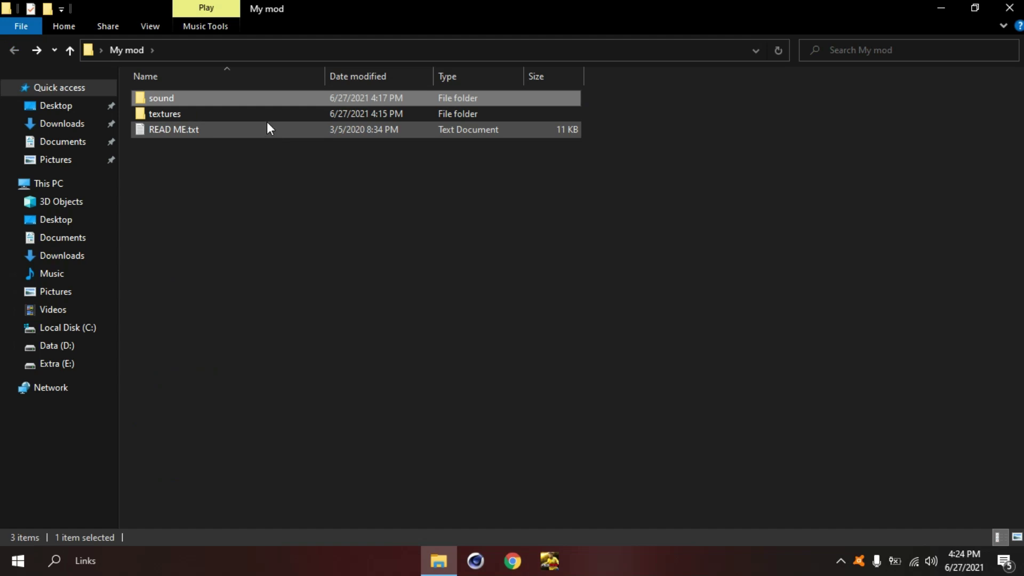
pyautogui.doubleClick(267, 118)
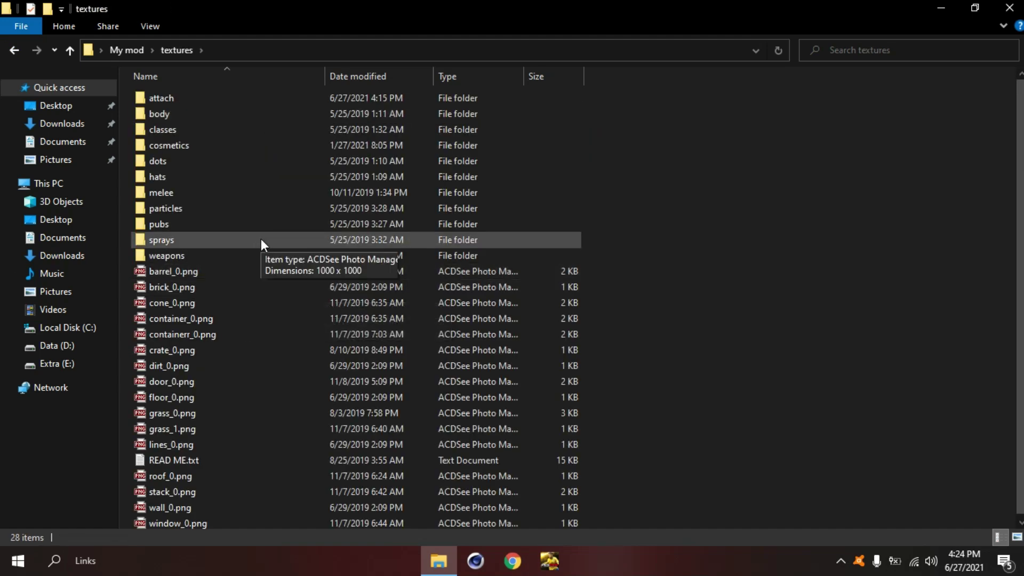
pyautogui.scroll(-1, 263, 270)
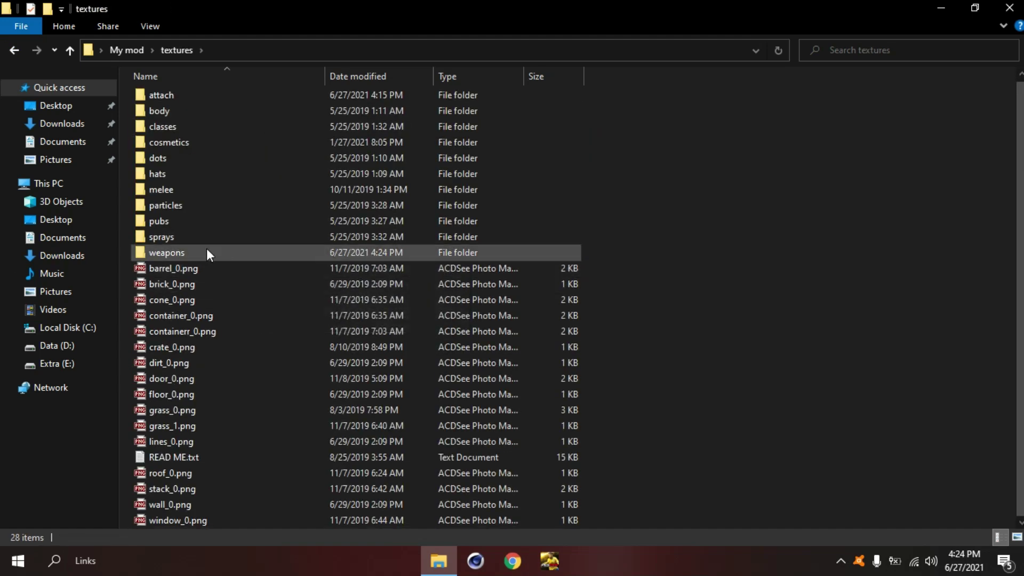
pyautogui.doubleClick(185, 251)
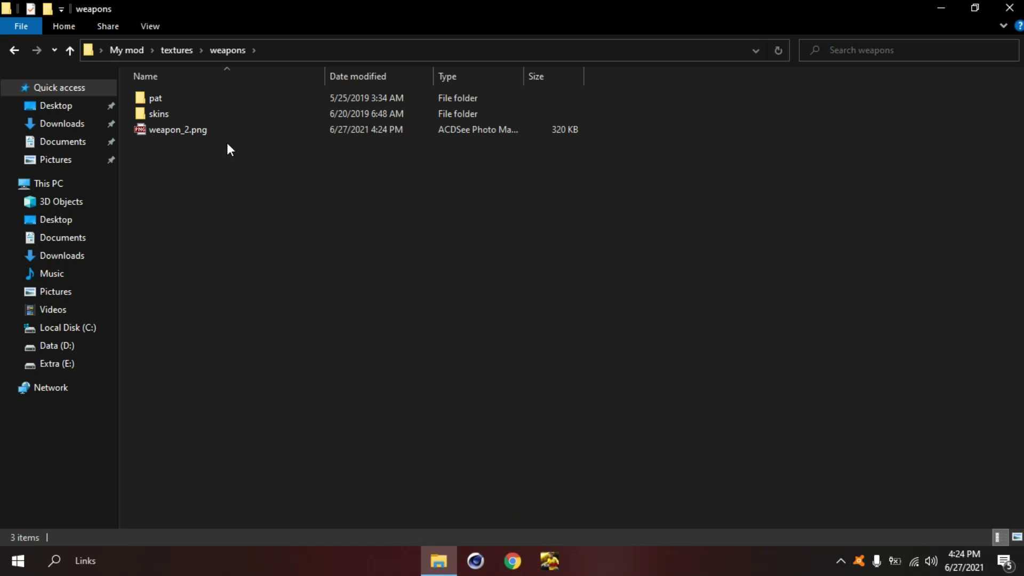
pyautogui.doubleClick(206, 130)
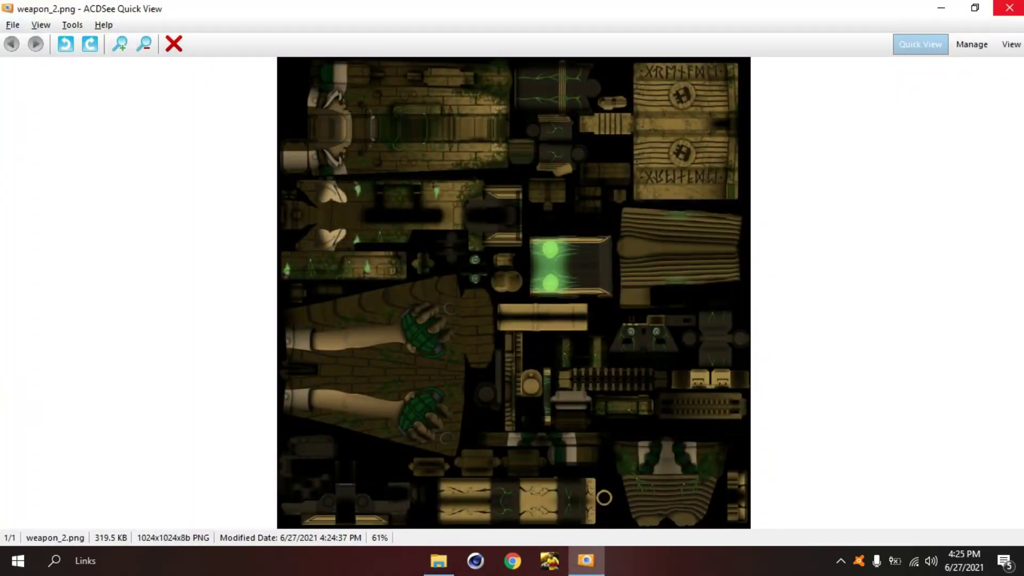
pyautogui.click(1010, 8)
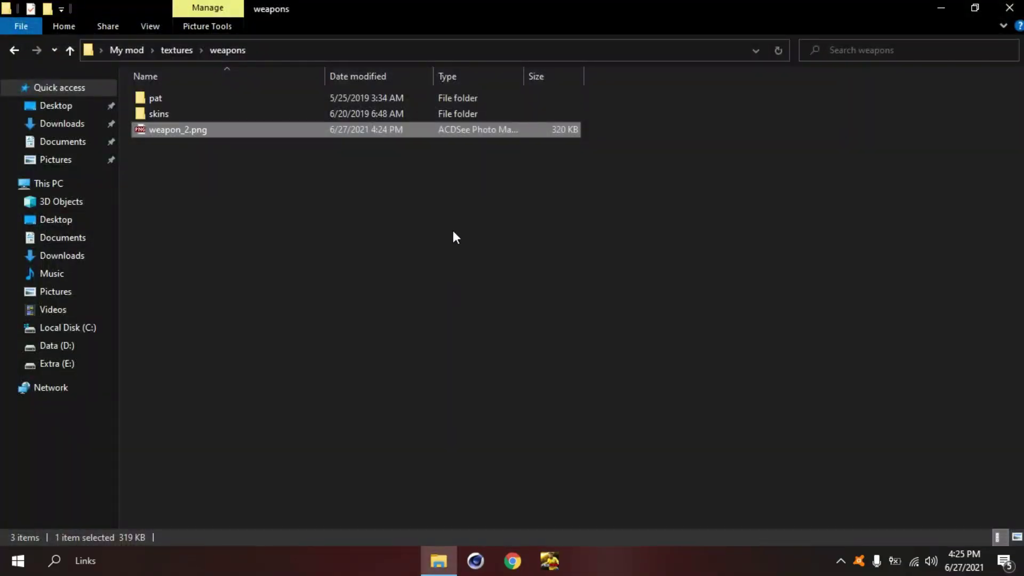
# Return to the My mod folder and delete READ ME.txt.
pyautogui.click(13, 50)
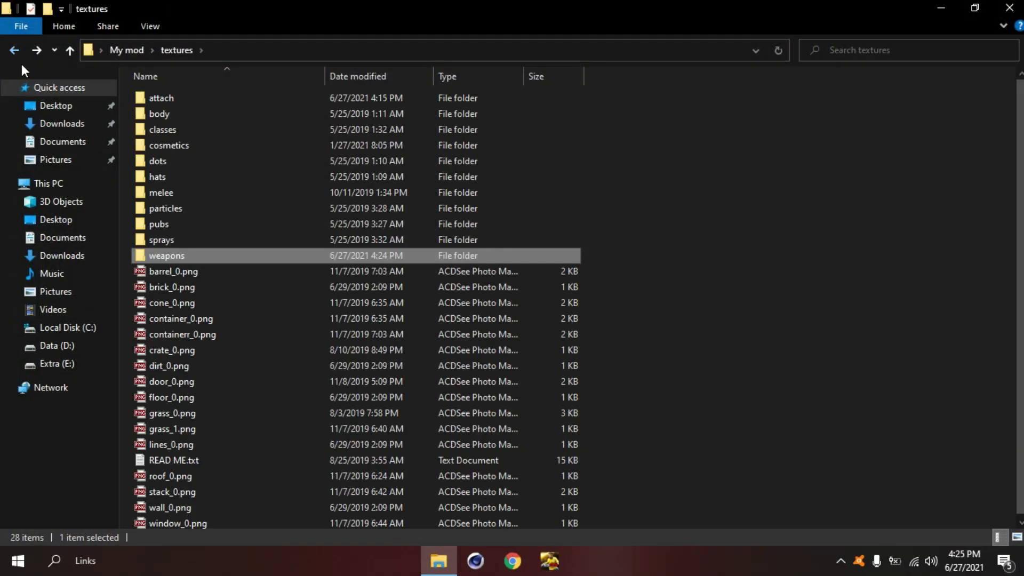
pyautogui.click(8, 53)
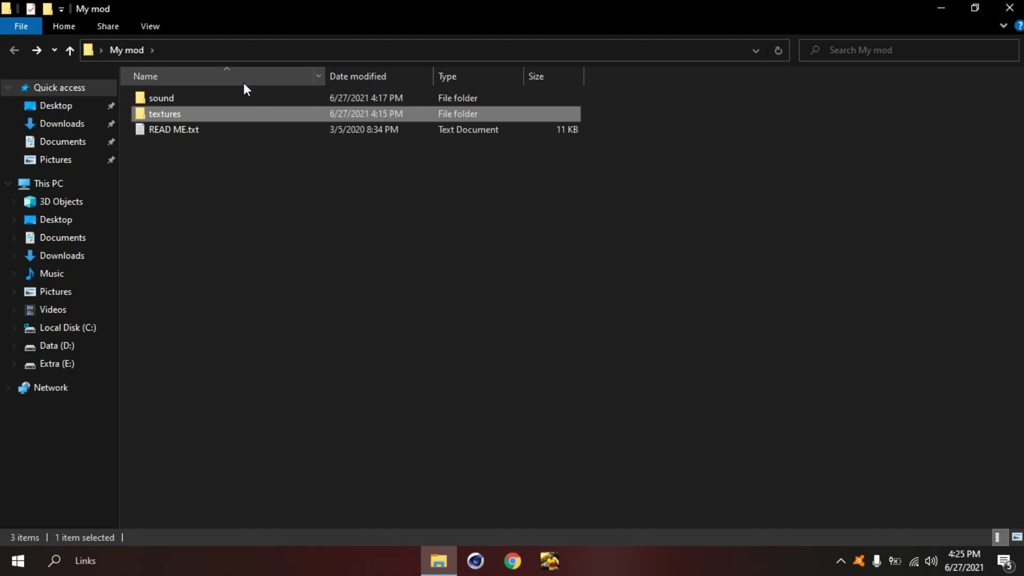
pyautogui.click(237, 132)
pyautogui.press('Delete')
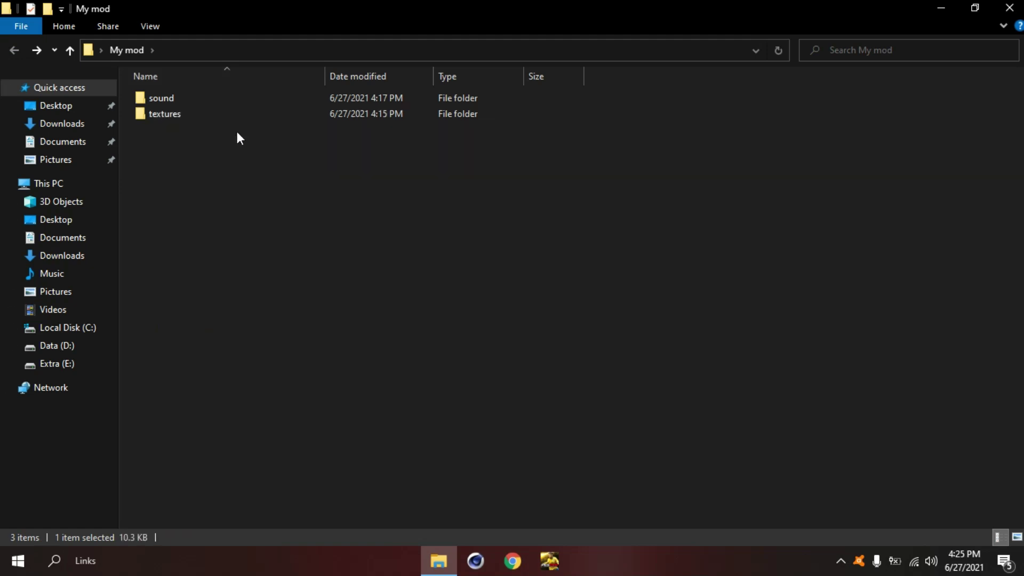
# Archive the sound and textures folders into a 1.23 MB ZIP named 'My mod.zip' and select it.
pyautogui.moveTo(167, 133); pyautogui.dragTo(174, 96)
pyautogui.rightClick(212, 102)
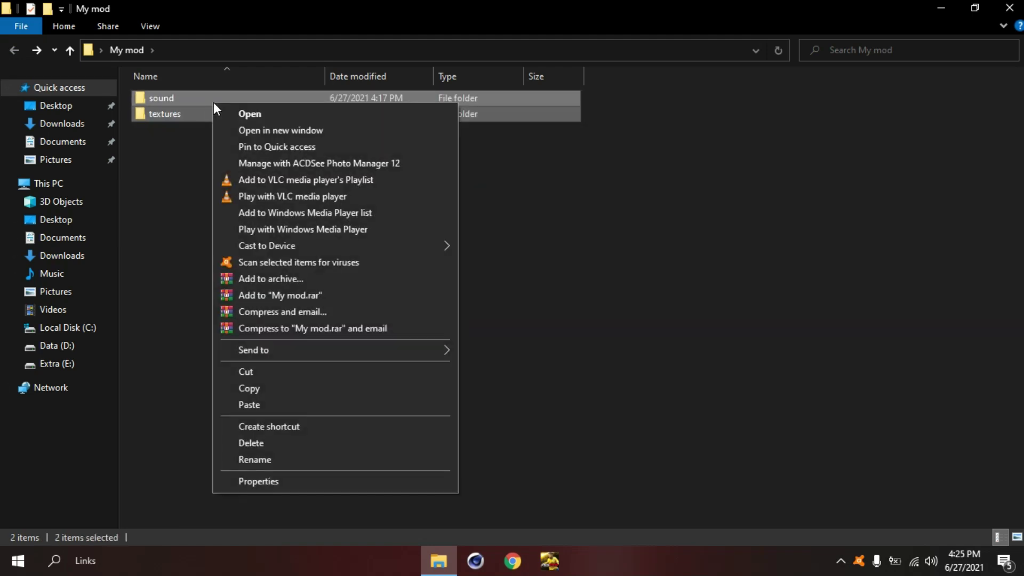
pyautogui.click(269, 277)
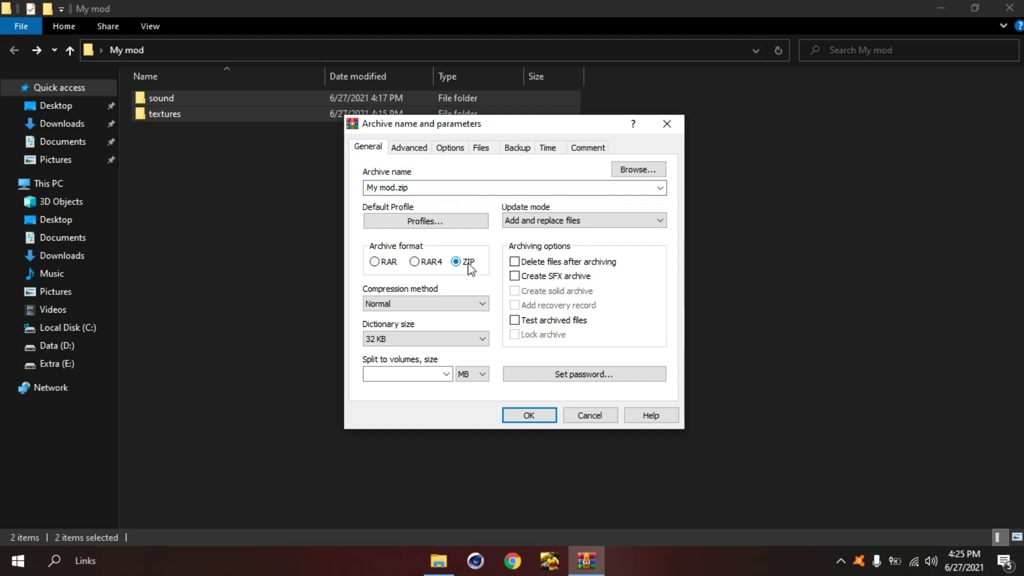
pyautogui.click(517, 414)
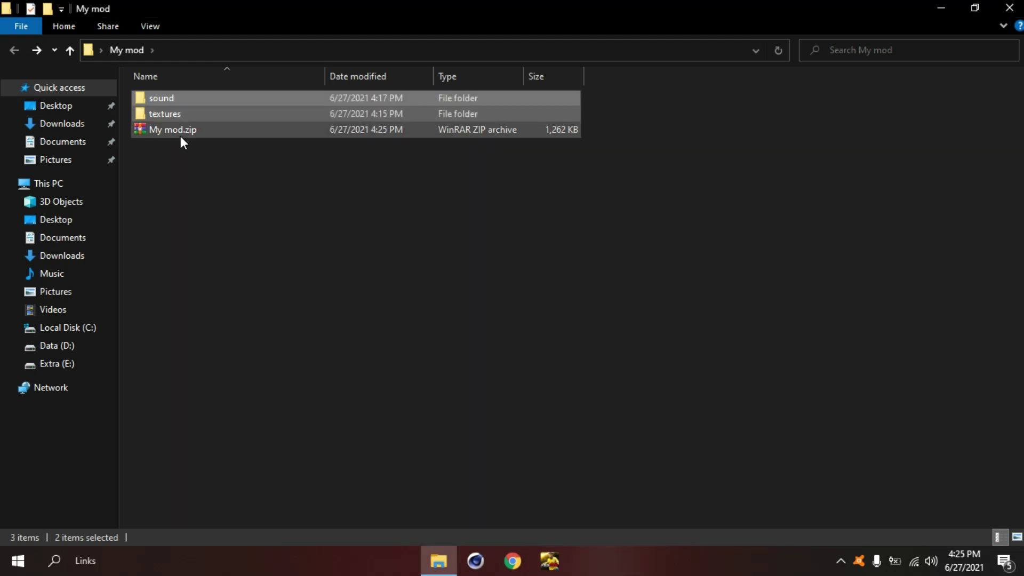
pyautogui.click(196, 134)
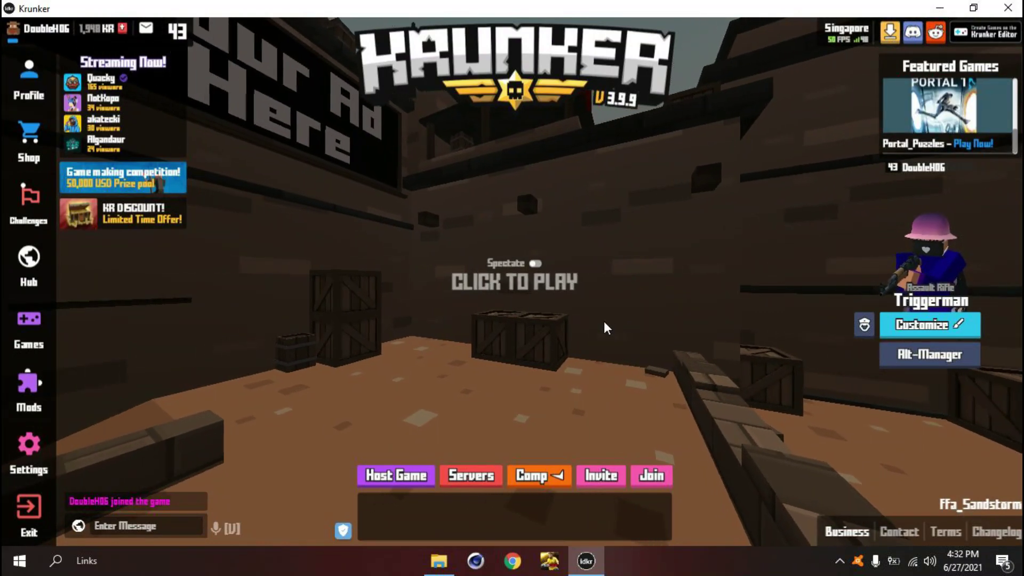
# Start the Sandstorm match and walk through the alleys past the crates into the open area.
pyautogui.click(604, 321)
pyautogui.press('w')
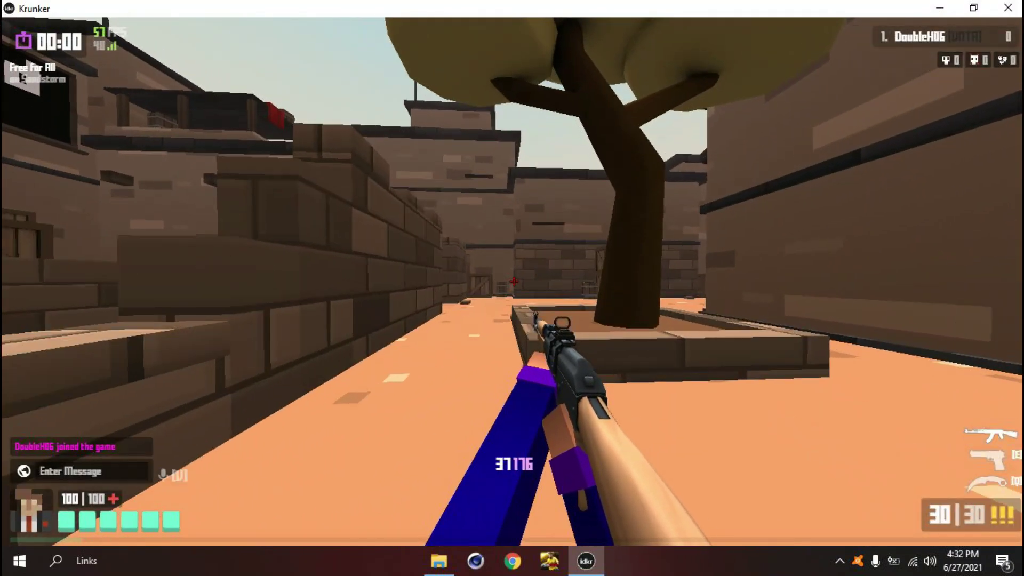
pyautogui.press('w')
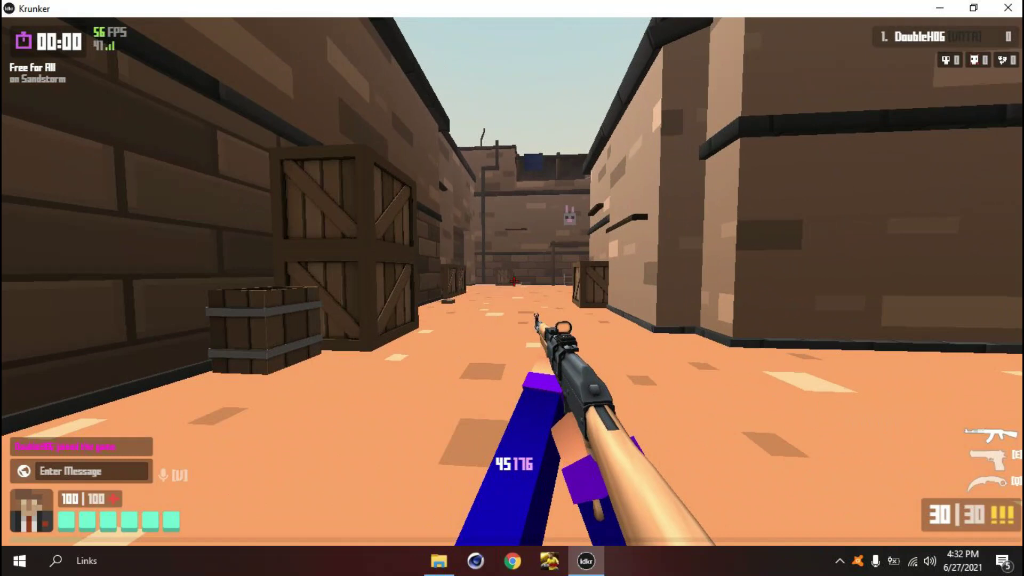
pyautogui.press('w')
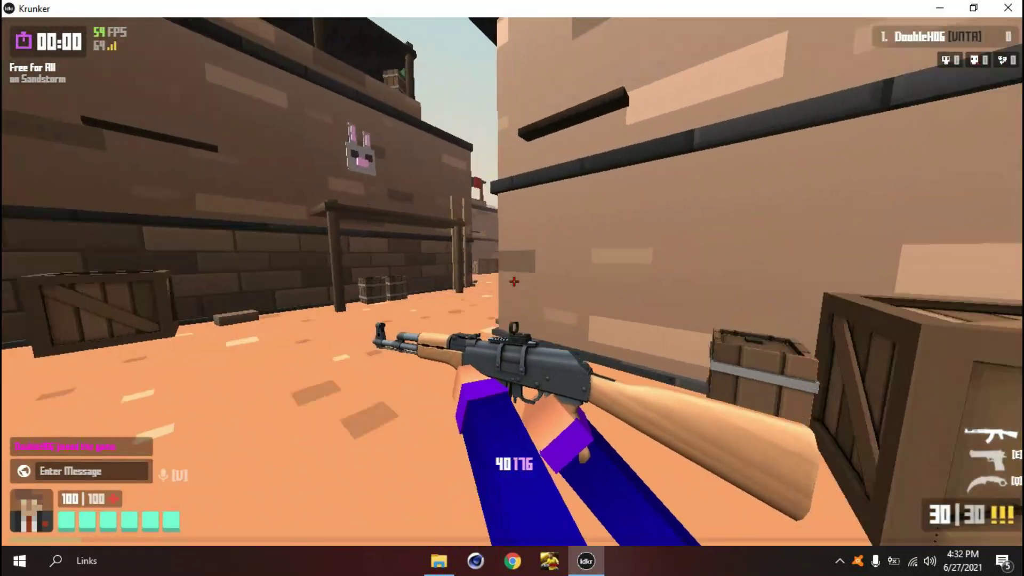
pyautogui.press('w')
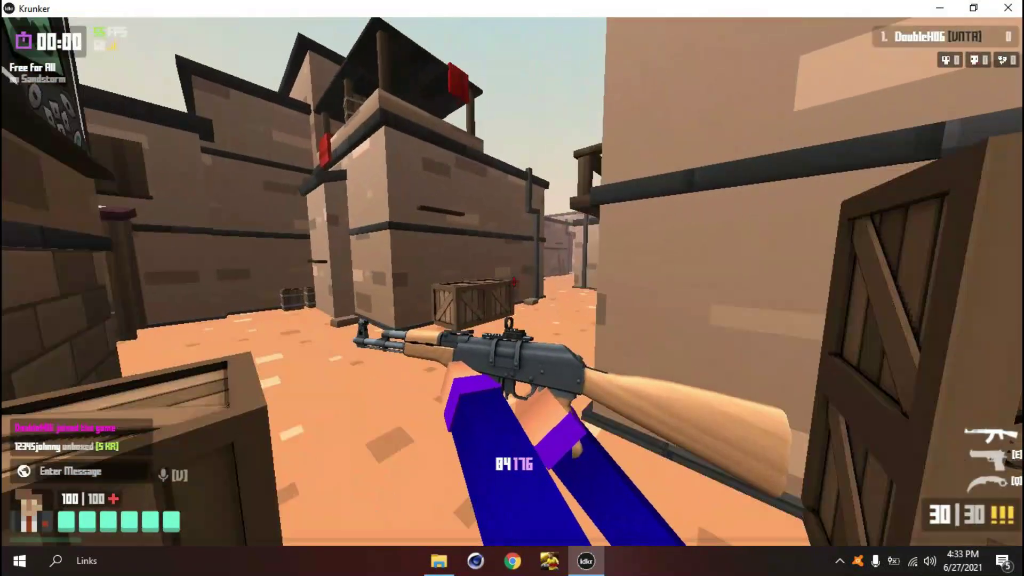
pyautogui.press('w')
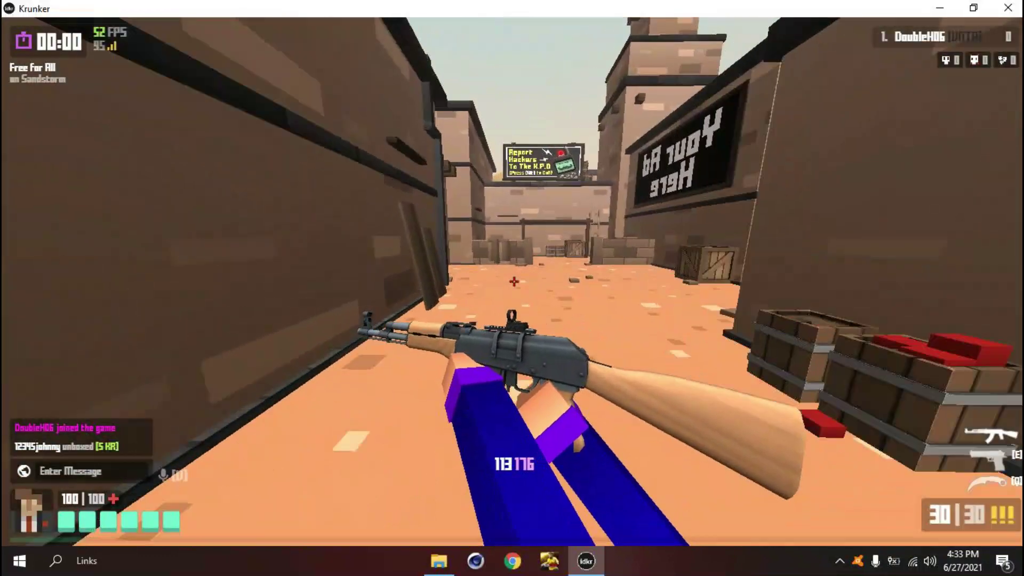
pyautogui.press('w')
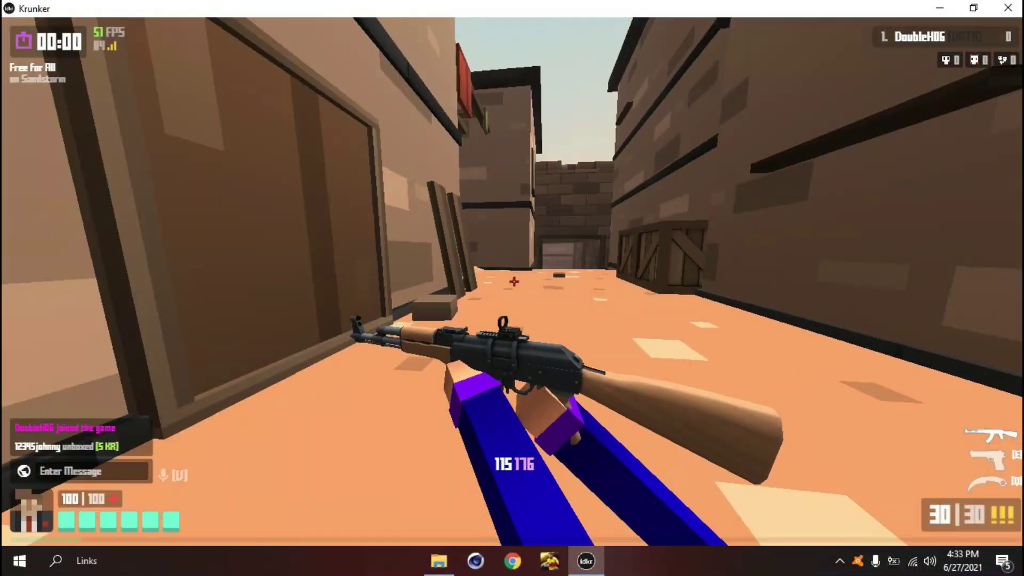
pyautogui.press('w')
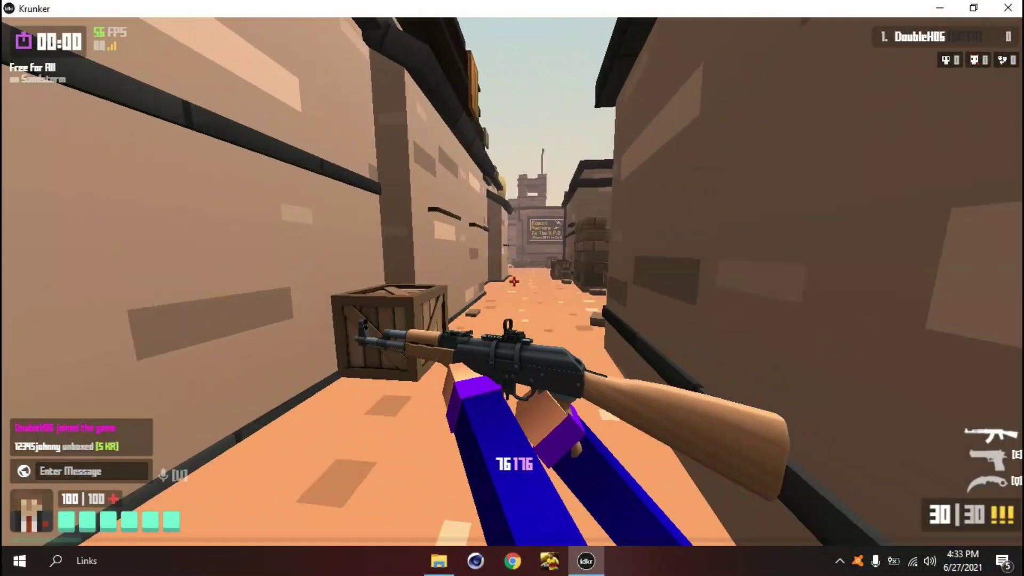
pyautogui.press('w')
# Fire the rifle while advancing, flash the knife, then re-equip the rifle.
pyautogui.click(513, 281)
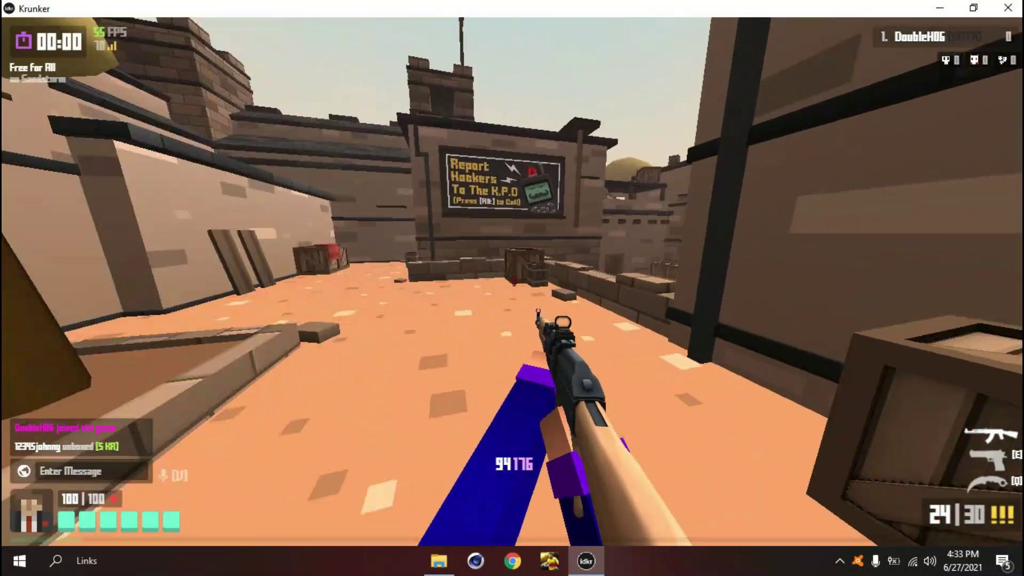
pyautogui.press('w')
pyautogui.click(513, 281)
pyautogui.press('w')
pyautogui.click(513, 280)
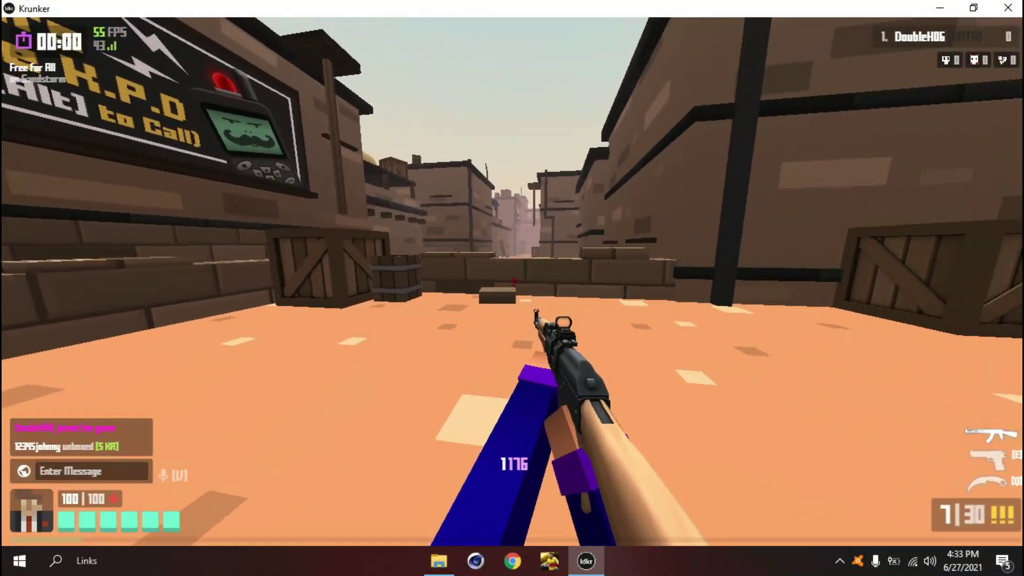
pyautogui.press('w')
pyautogui.click(512, 281)
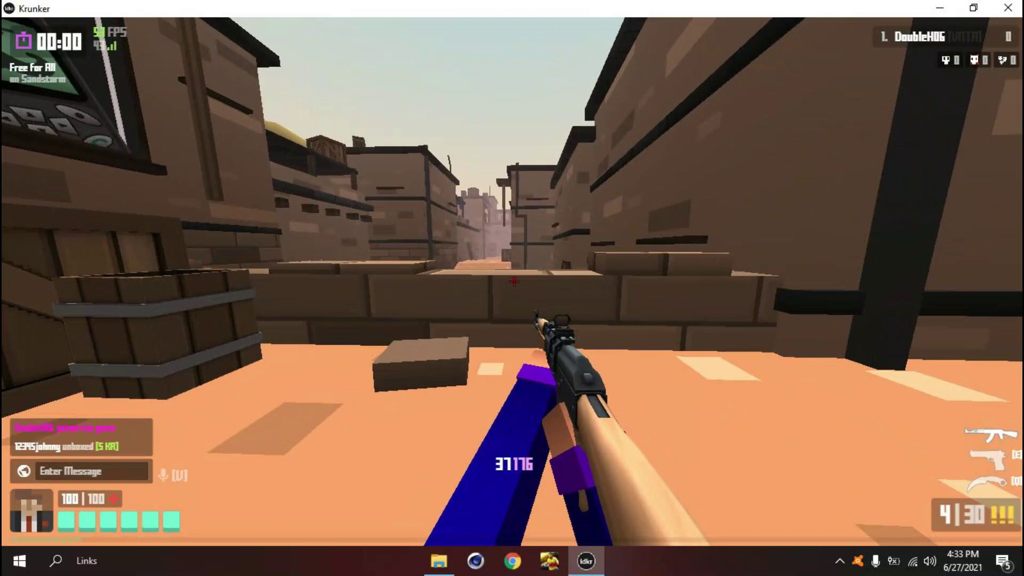
pyautogui.press('q')
pyautogui.press('1')
# Fire the pistol in the courtyard, swap between pistol and rifle, then pause to the menu.
pyautogui.press('w')
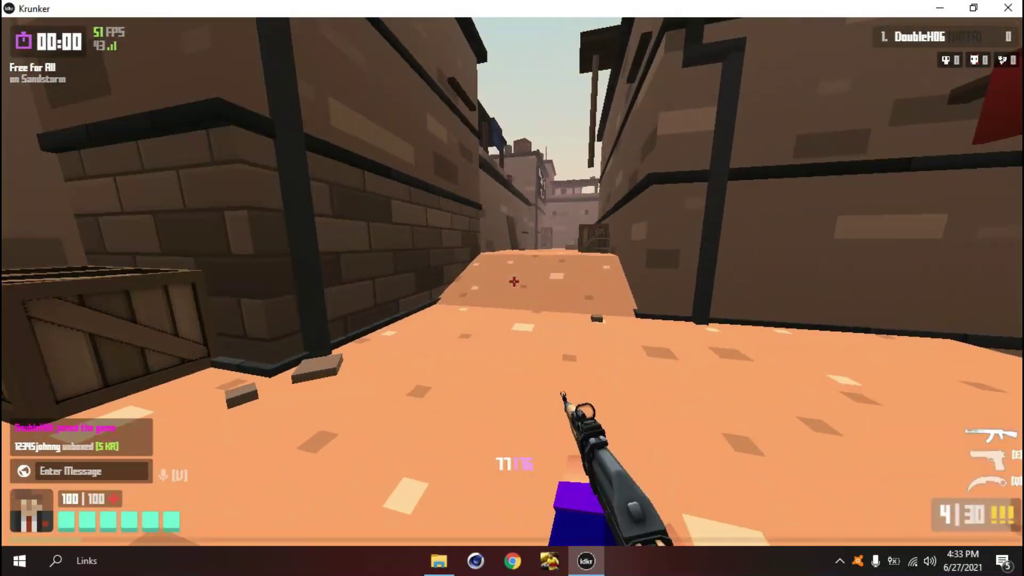
pyautogui.press('2')
pyautogui.press('w')
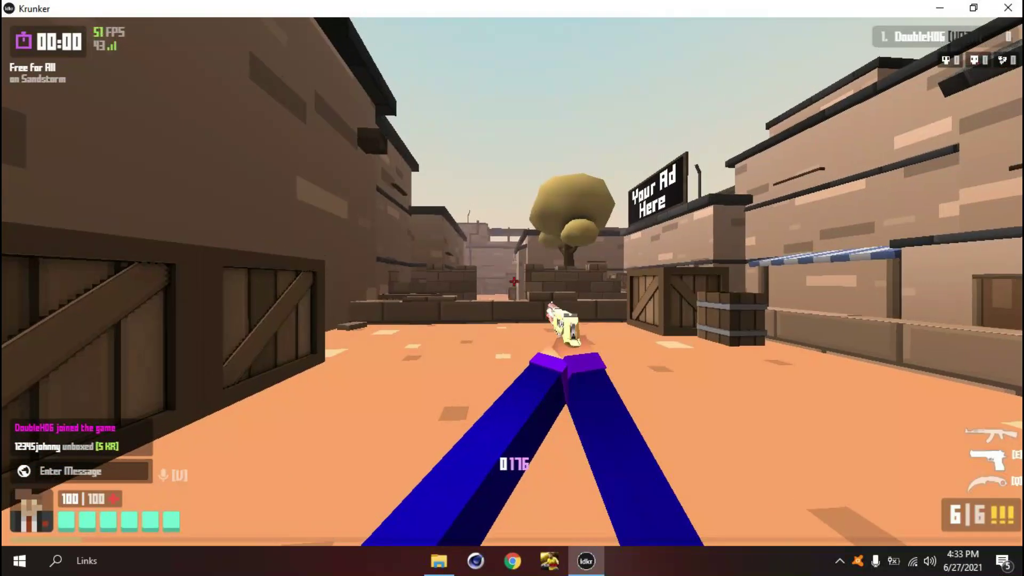
pyautogui.click(513, 280)
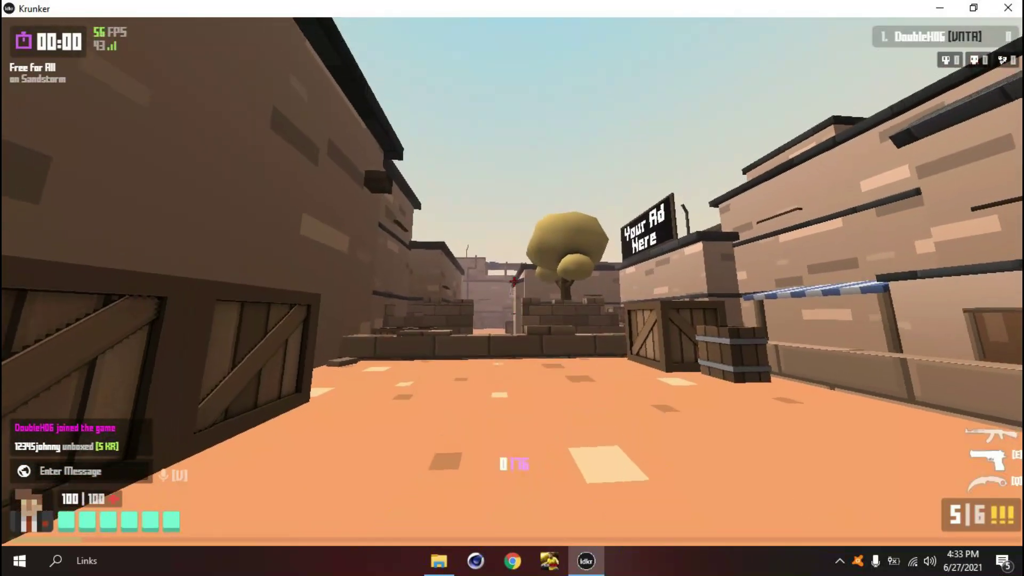
pyautogui.click(513, 281)
pyautogui.click(512, 281)
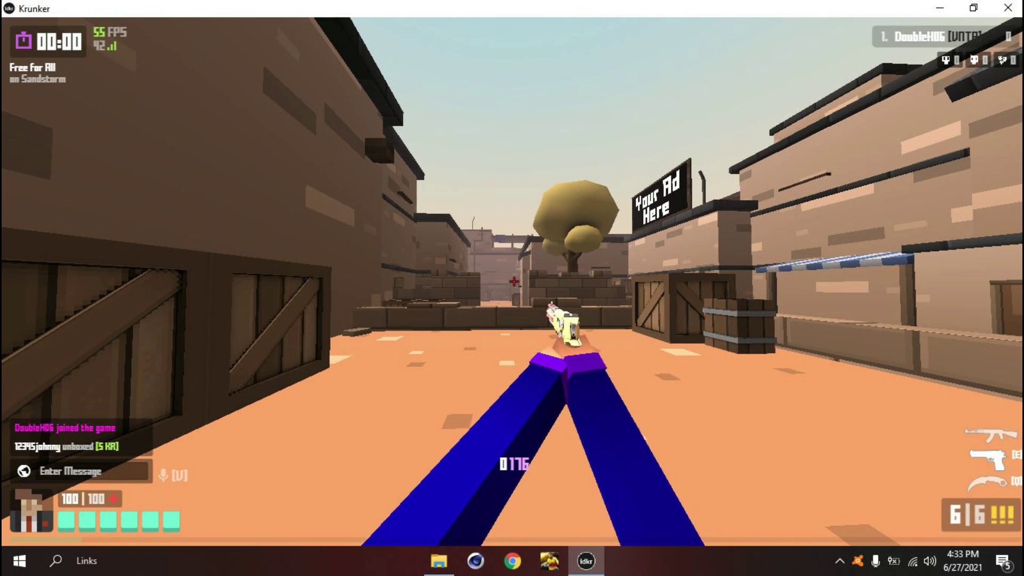
pyautogui.press('1')
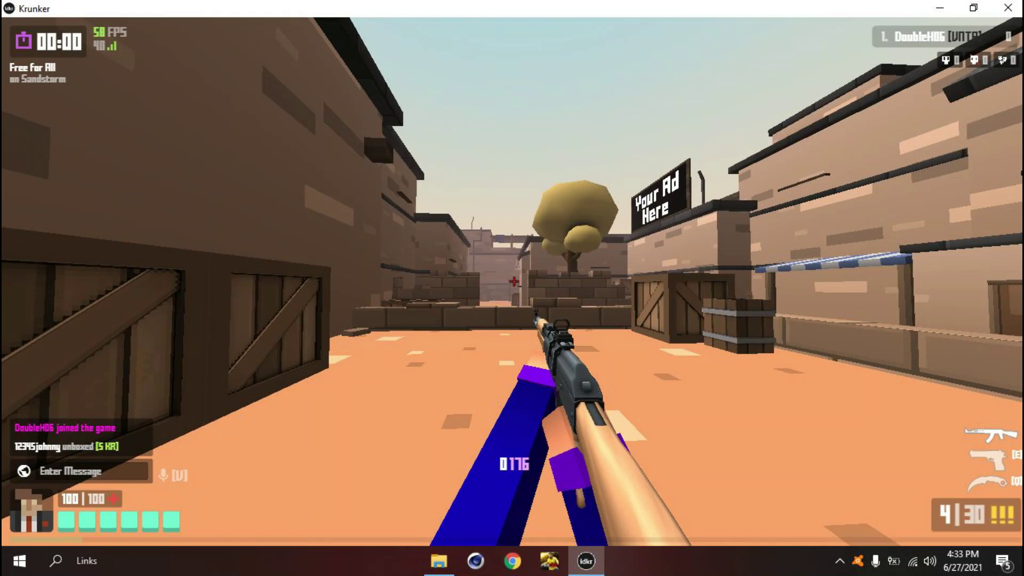
pyautogui.press('2')
pyautogui.press('1')
pyautogui.press('Escape')
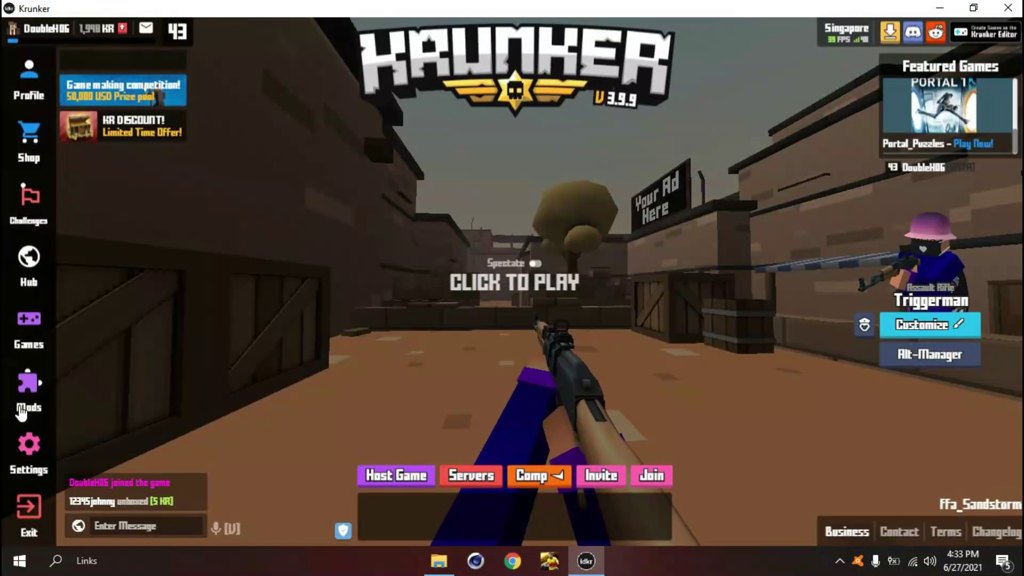
# Drag My mod.zip from File Explorer into Krunker's Mod Loader, then resume the Sandstorm match.
pyautogui.click(24, 380)
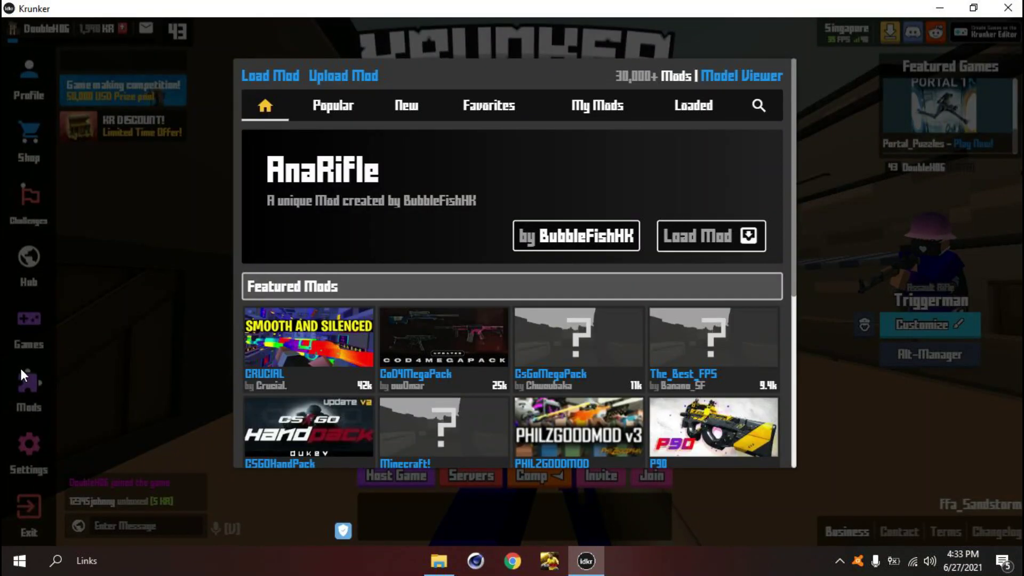
pyautogui.click(266, 77)
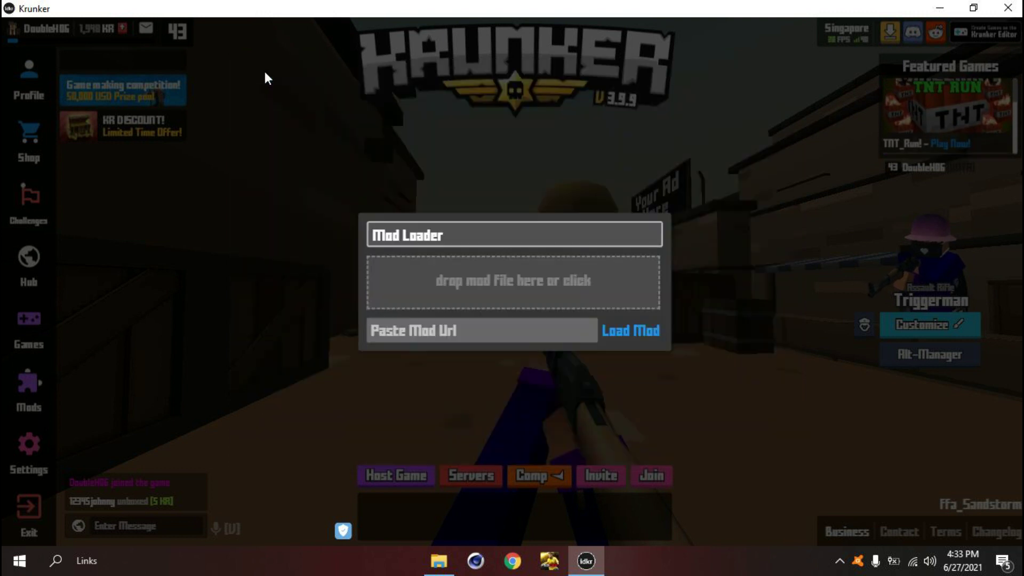
pyautogui.click(435, 565)
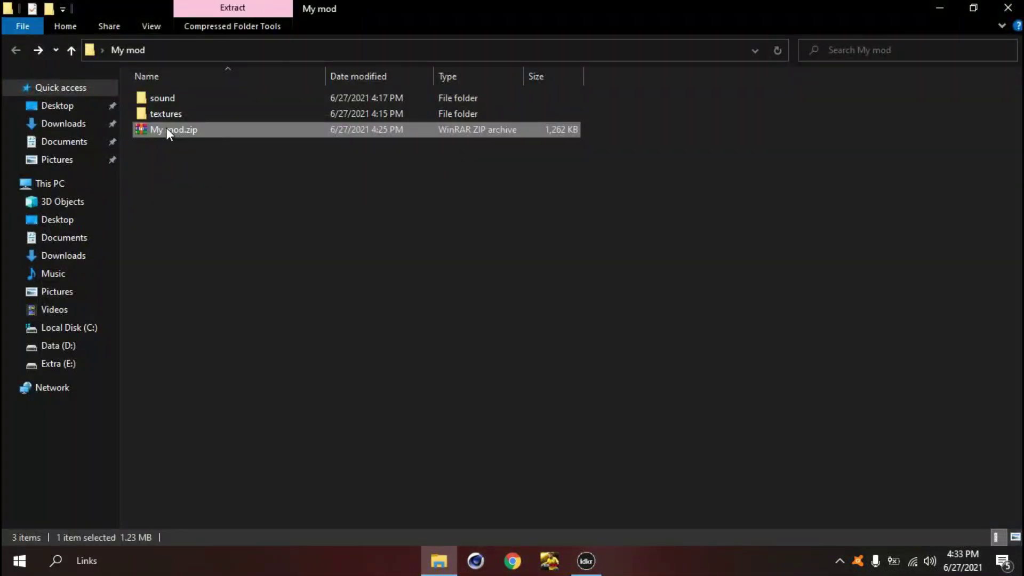
pyautogui.moveTo(177, 128)
pyautogui.mouseDown()
pyautogui.moveTo(598, 573)
pyautogui.moveTo(590, 532)
pyautogui.mouseUp()
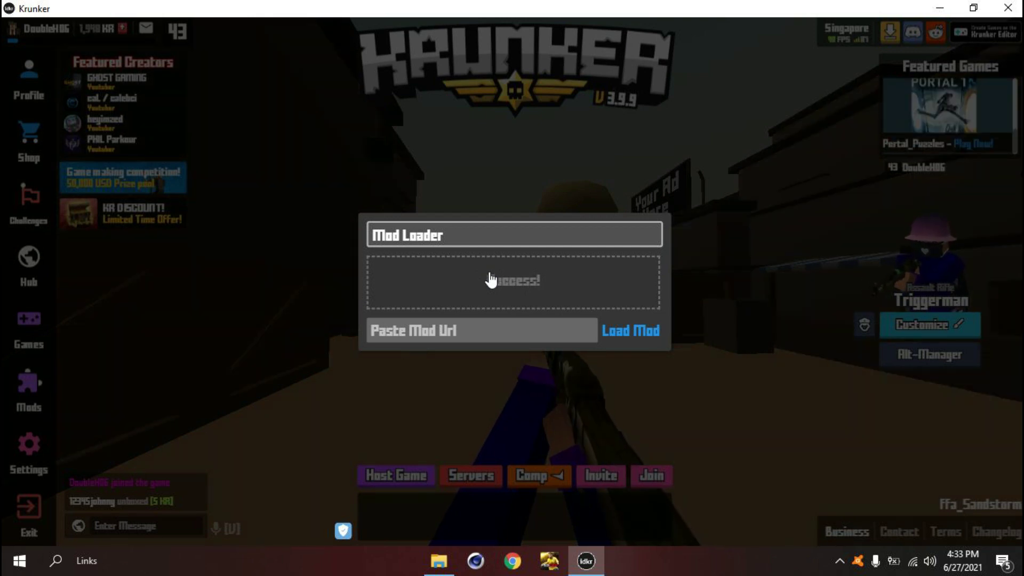
pyautogui.click(277, 271)
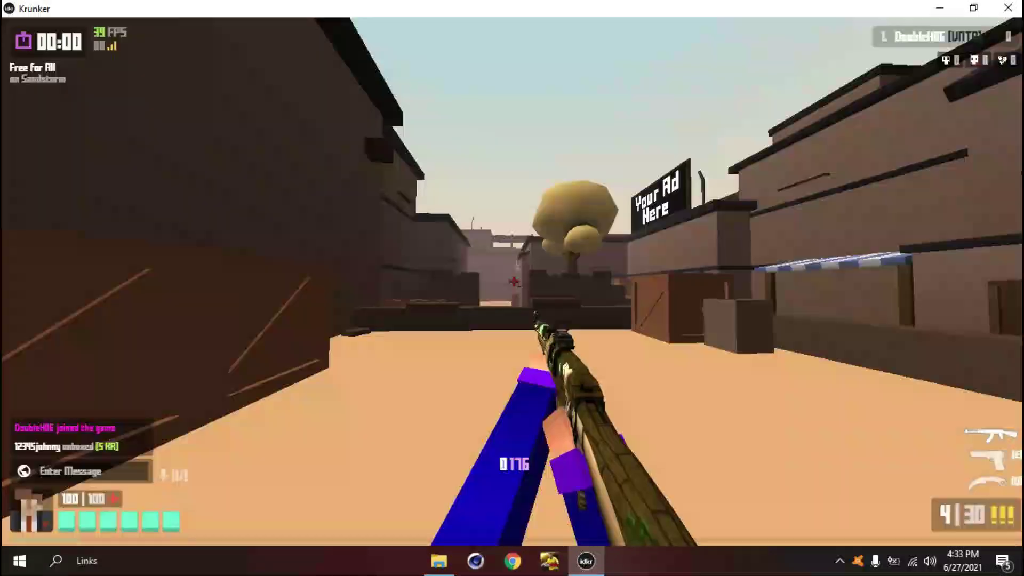
pyautogui.press('w')
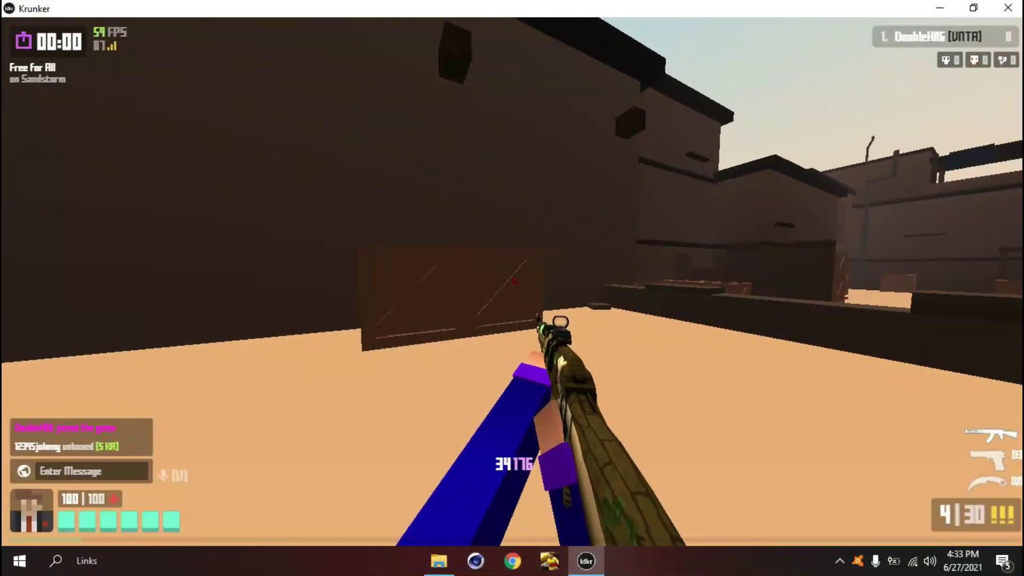
pyautogui.press('w')
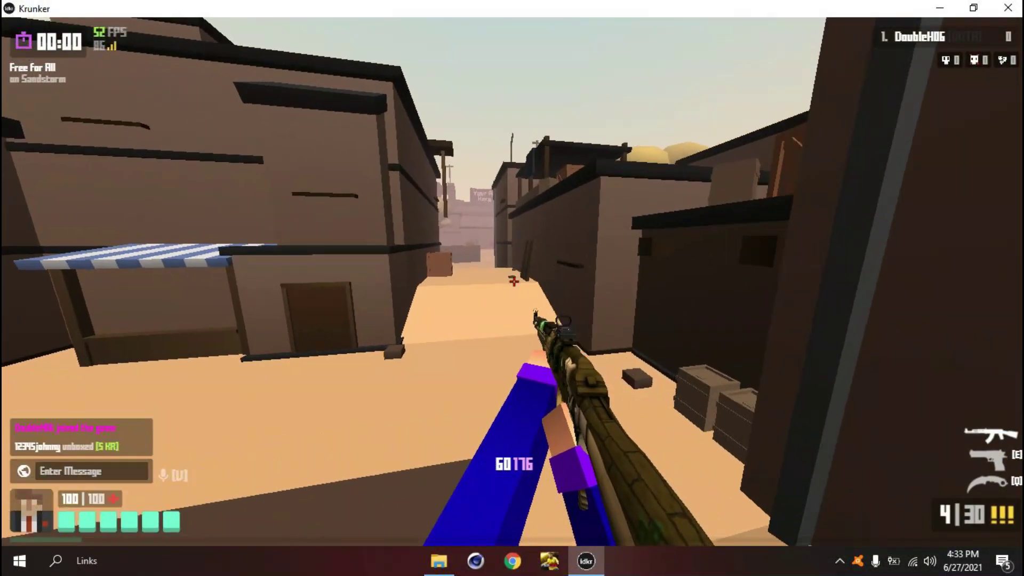
pyautogui.press('w')
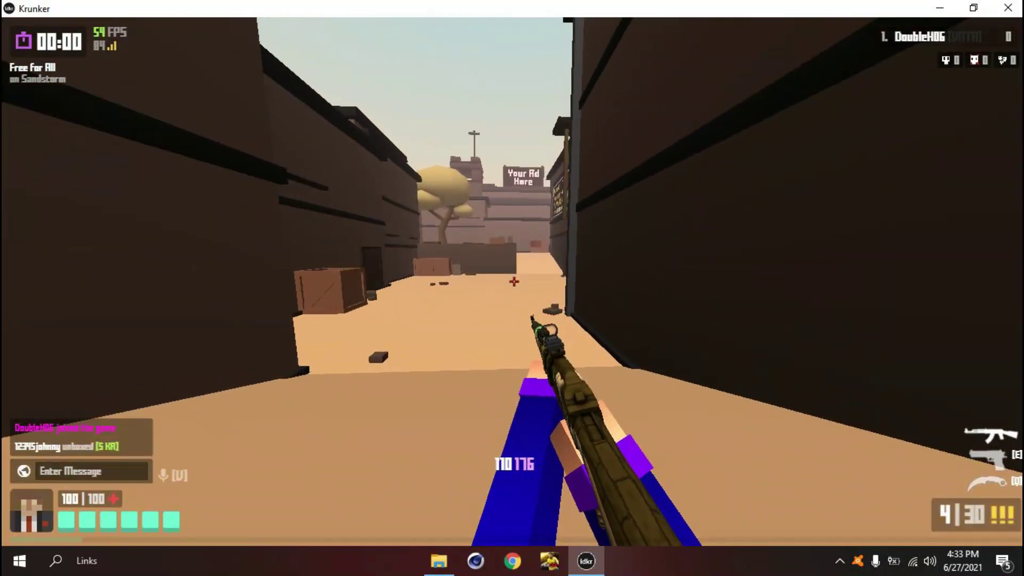
pyautogui.press('w')
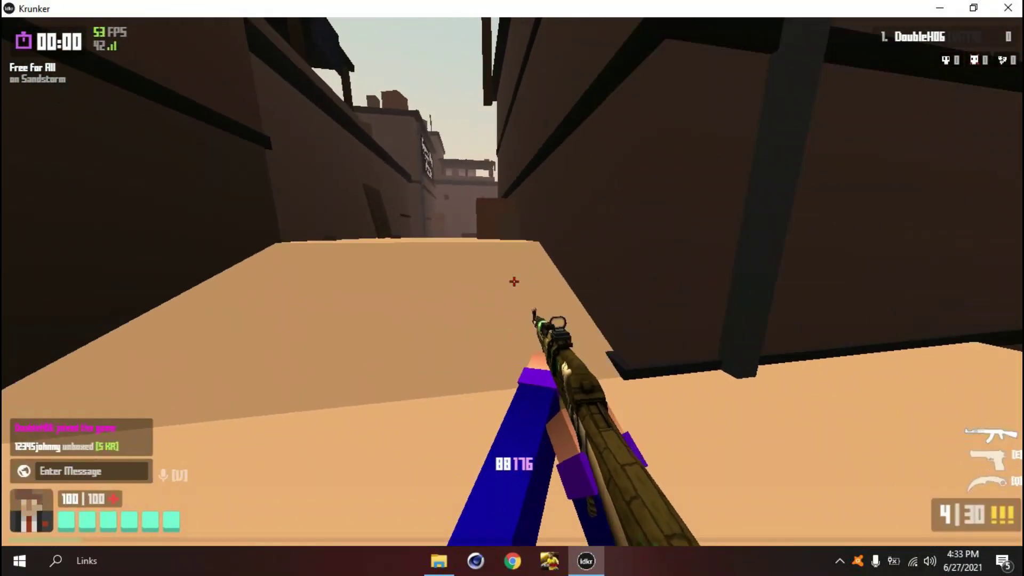
pyautogui.press('q')
pyautogui.press('w')
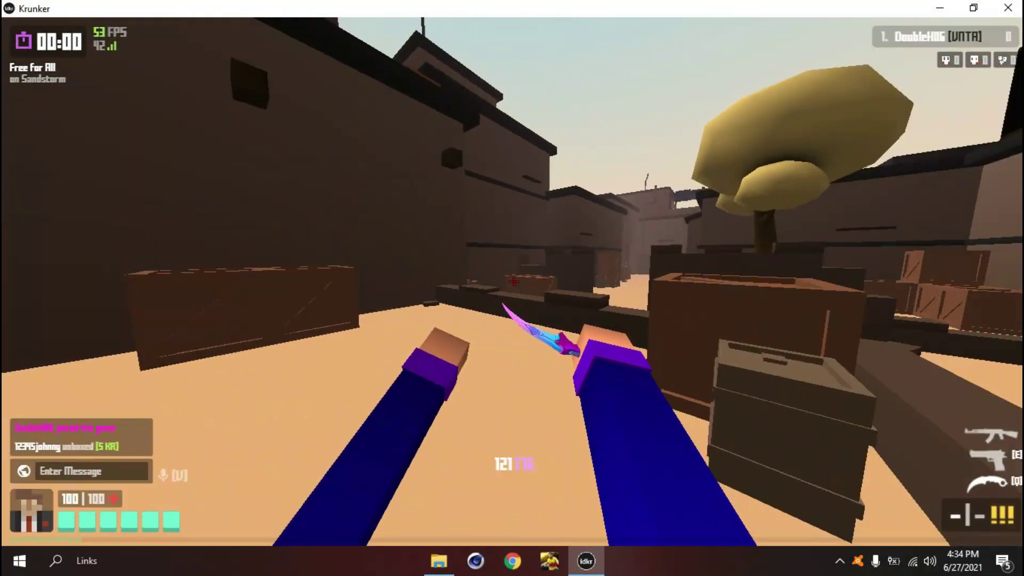
pyautogui.press('q')
pyautogui.press('h')
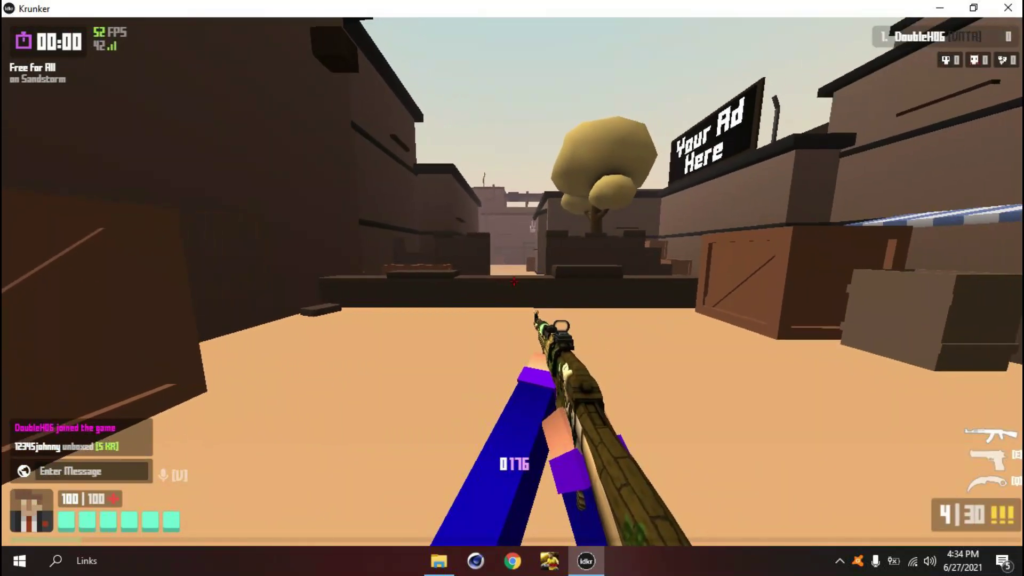
pyautogui.press('w')
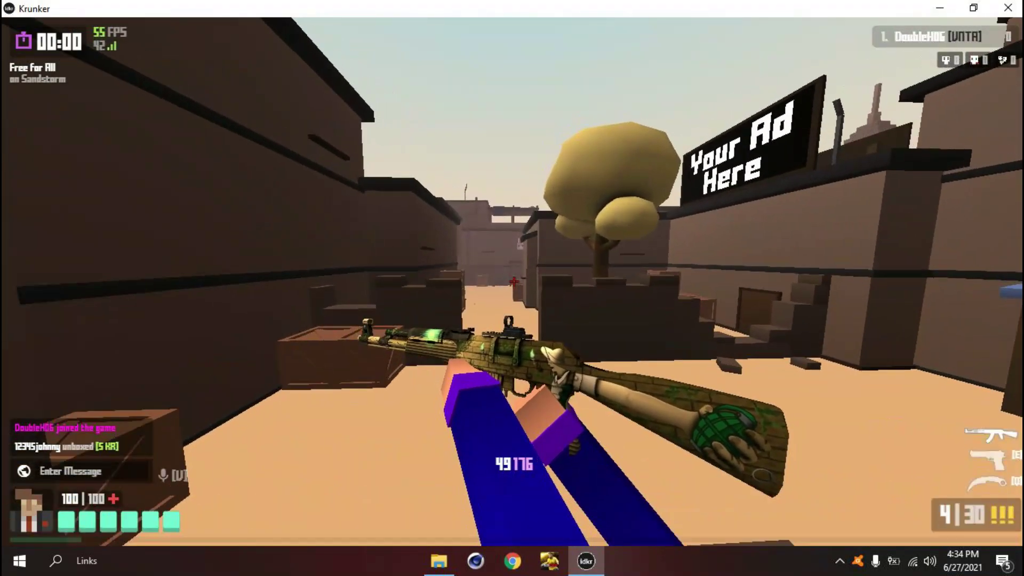
pyautogui.press('w')
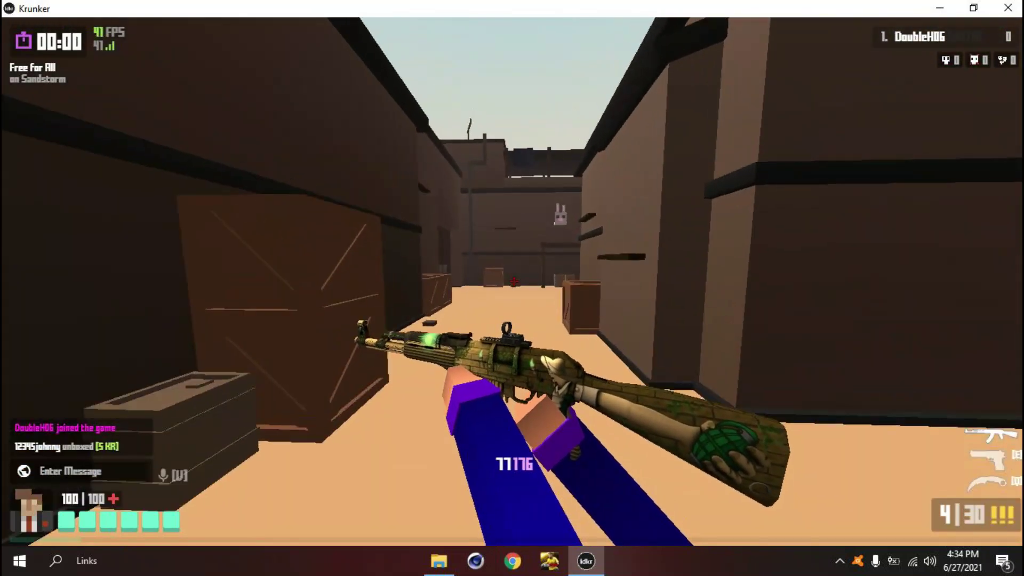
pyautogui.press('w')
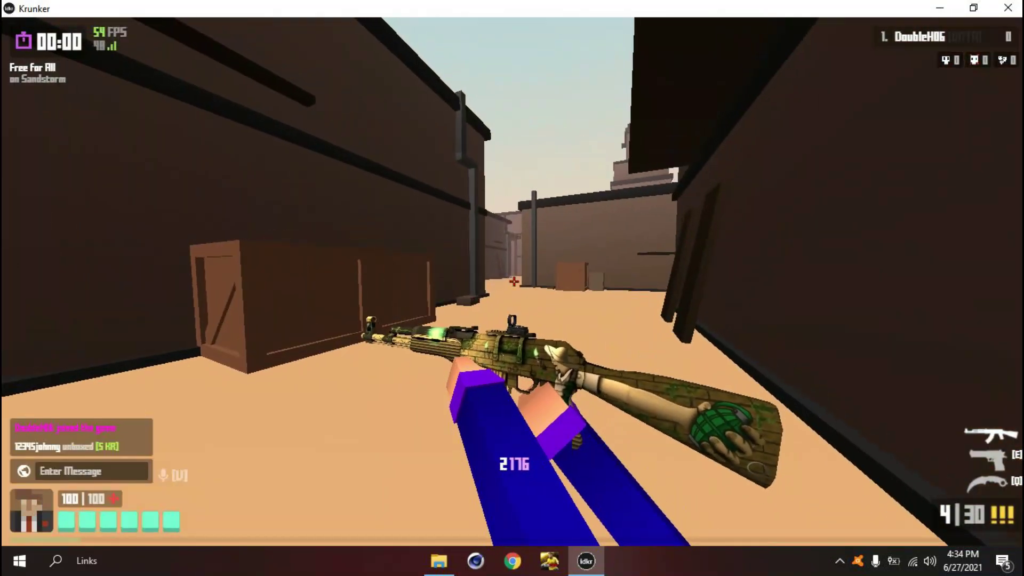
pyautogui.click(514, 280)
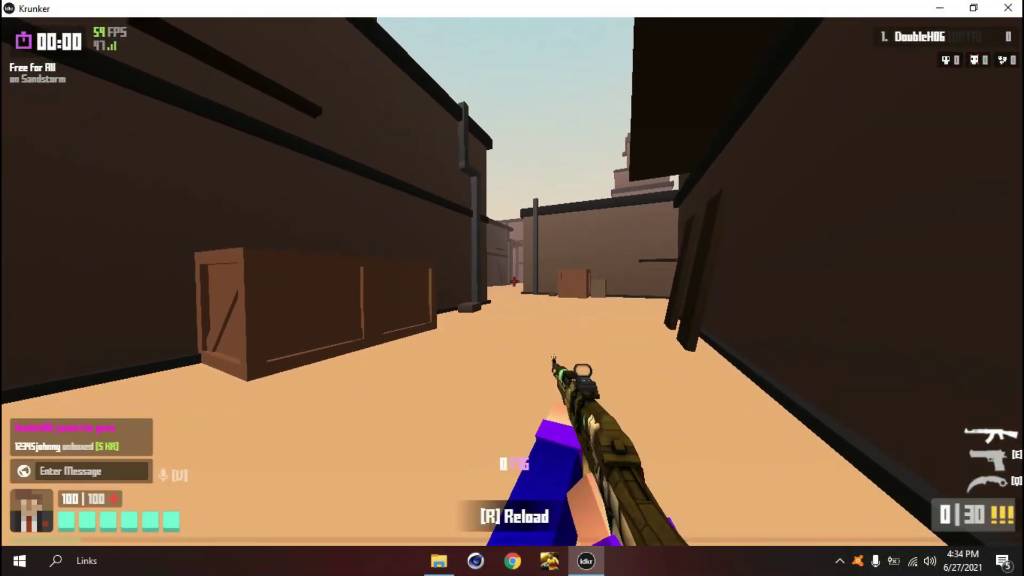
pyautogui.press('r')
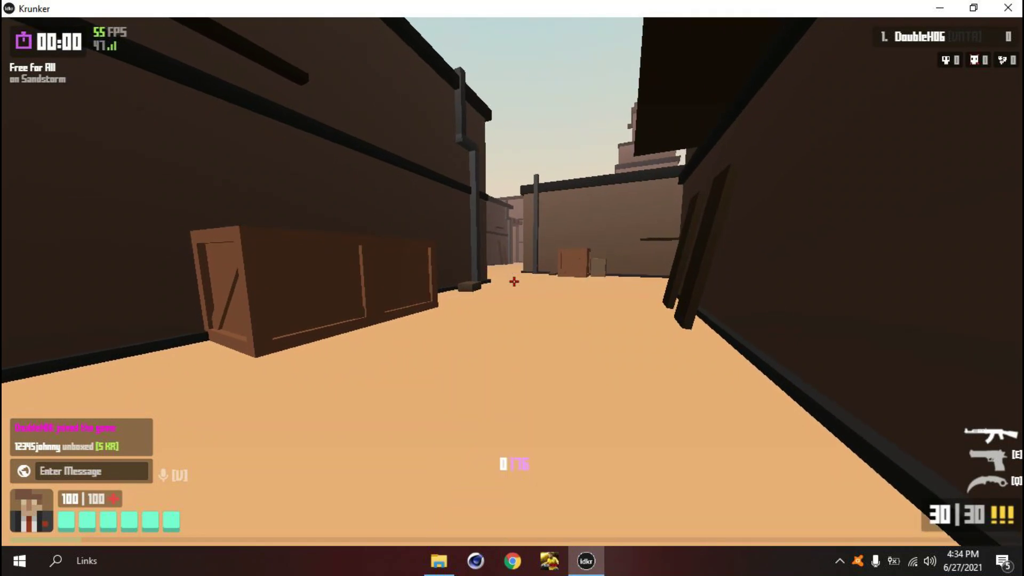
pyautogui.click(514, 281)
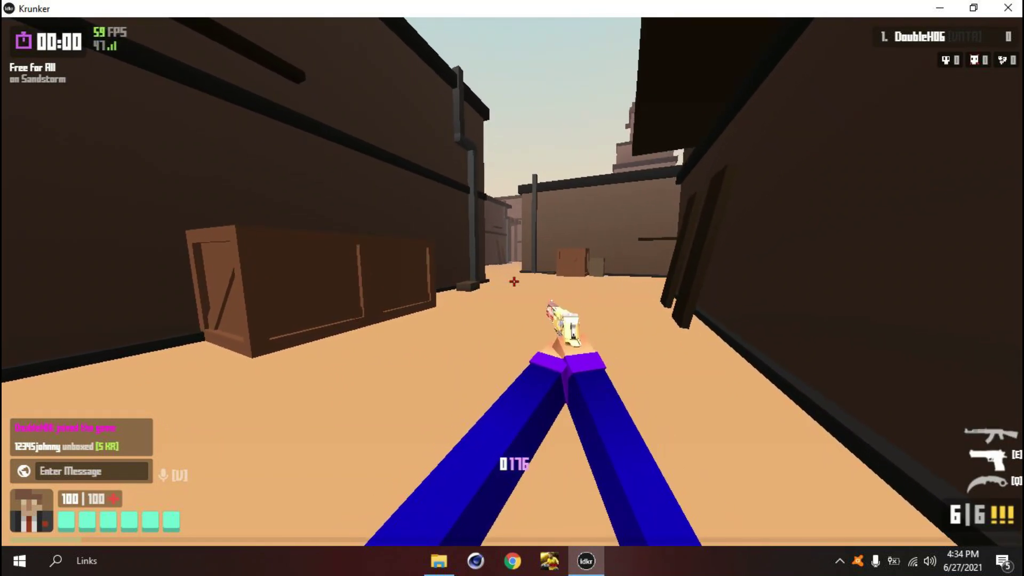
pyautogui.click(514, 281)
pyautogui.click(513, 281)
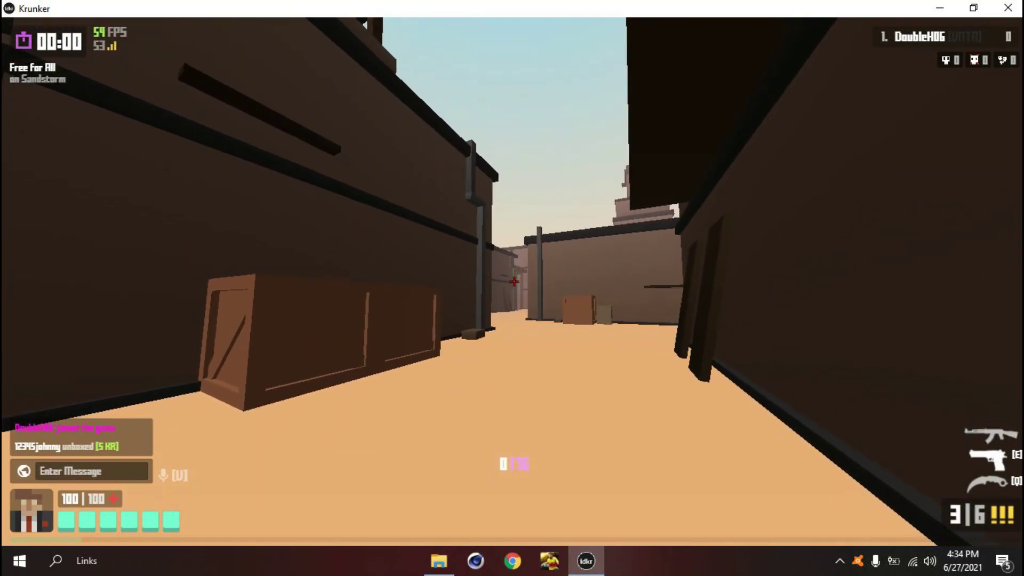
# Pause the game, check the Sound settings, and resume the match.
pyautogui.press('Escape')
pyautogui.click(29, 456)
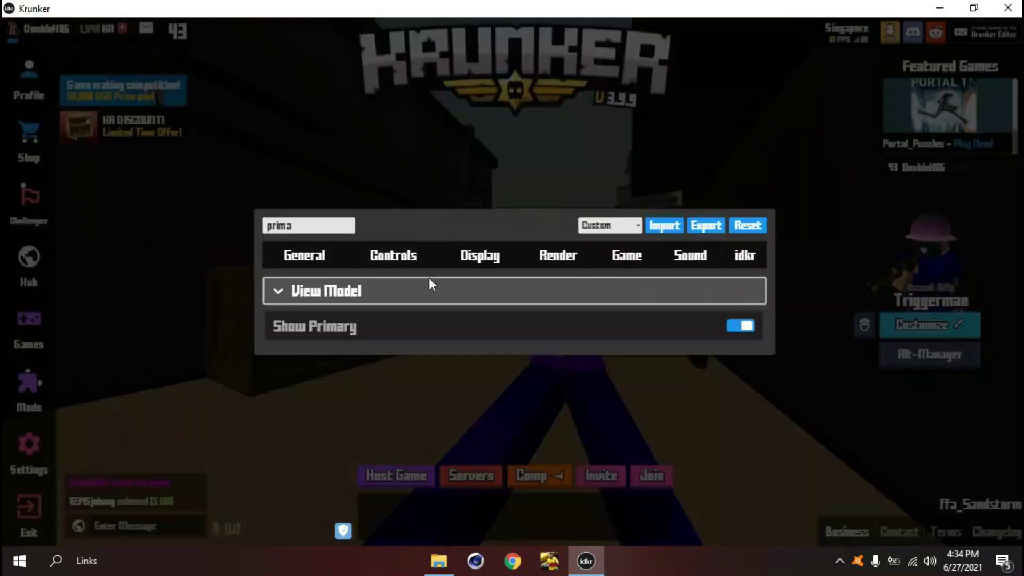
pyautogui.click(690, 256)
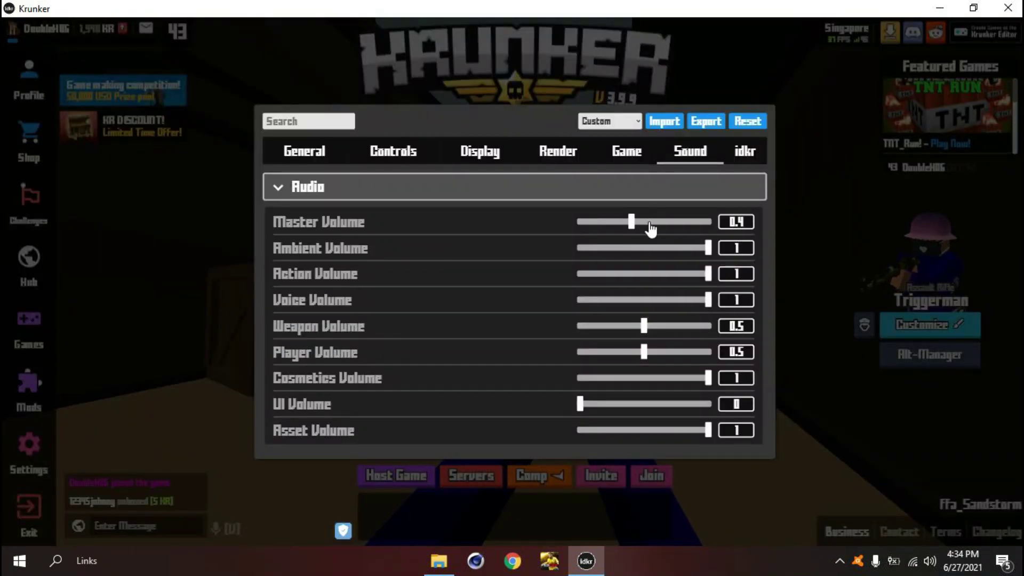
pyautogui.click(812, 223)
# Fire the Tomb Nader rifle, walk into another alley, then equip the knife.
pyautogui.press('1')
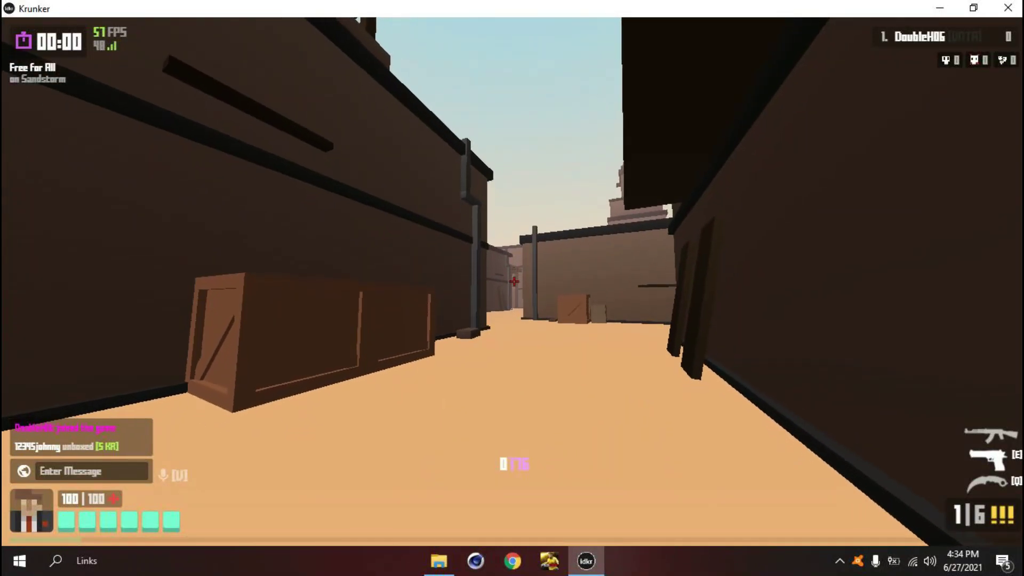
pyautogui.click(514, 281)
pyautogui.click(514, 281)
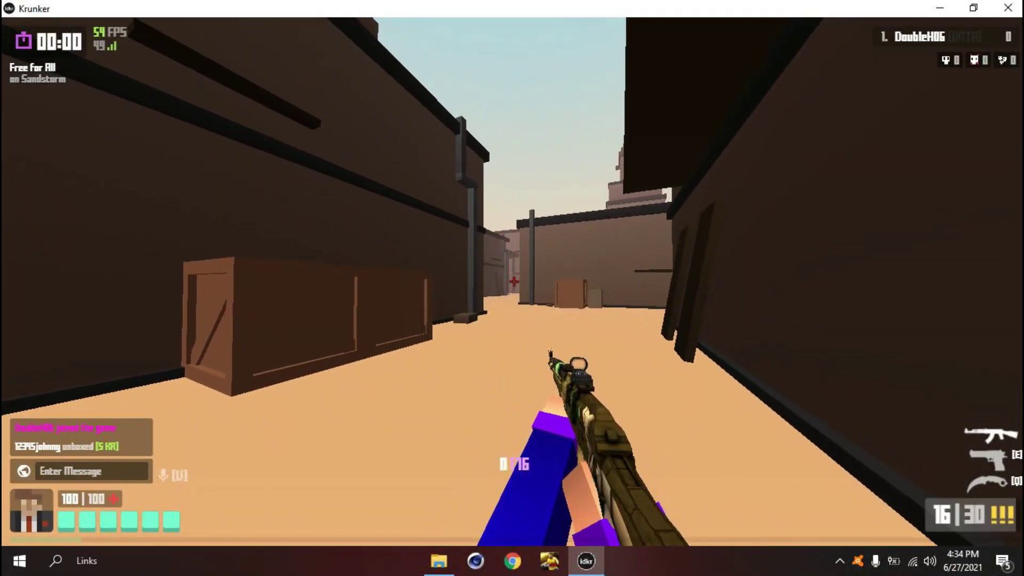
pyautogui.press('w')
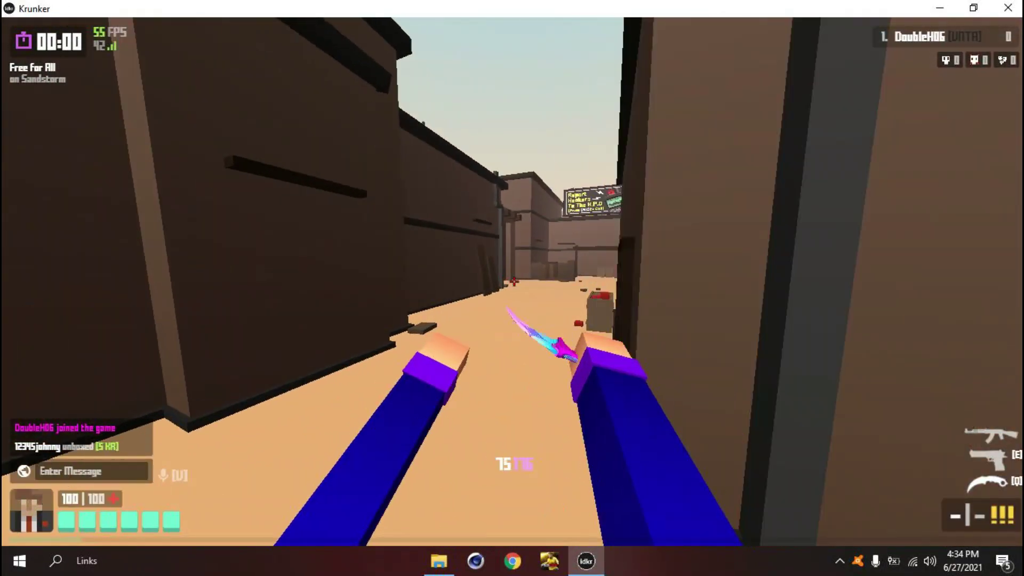
pyautogui.press('w')
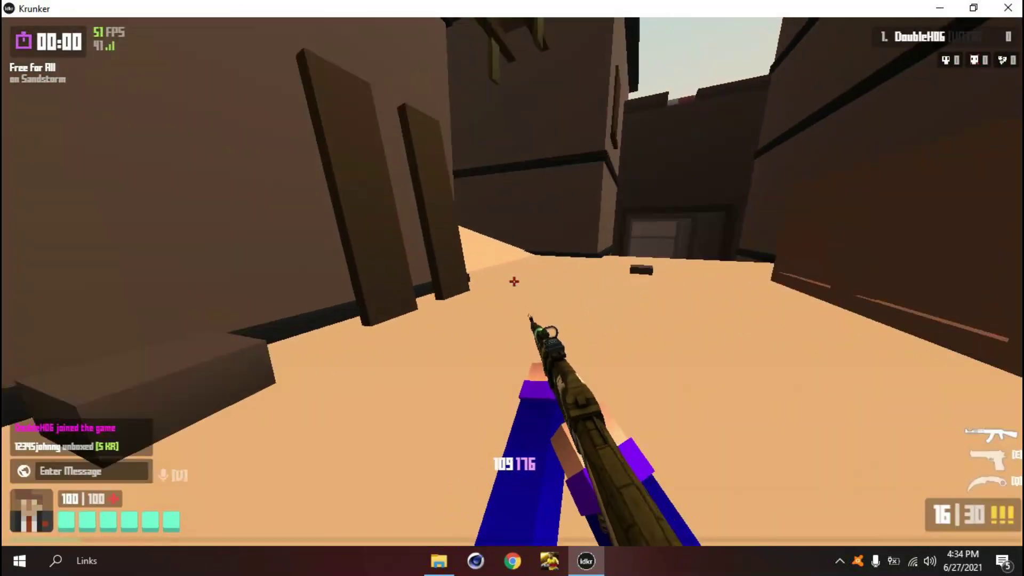
pyautogui.press('q')
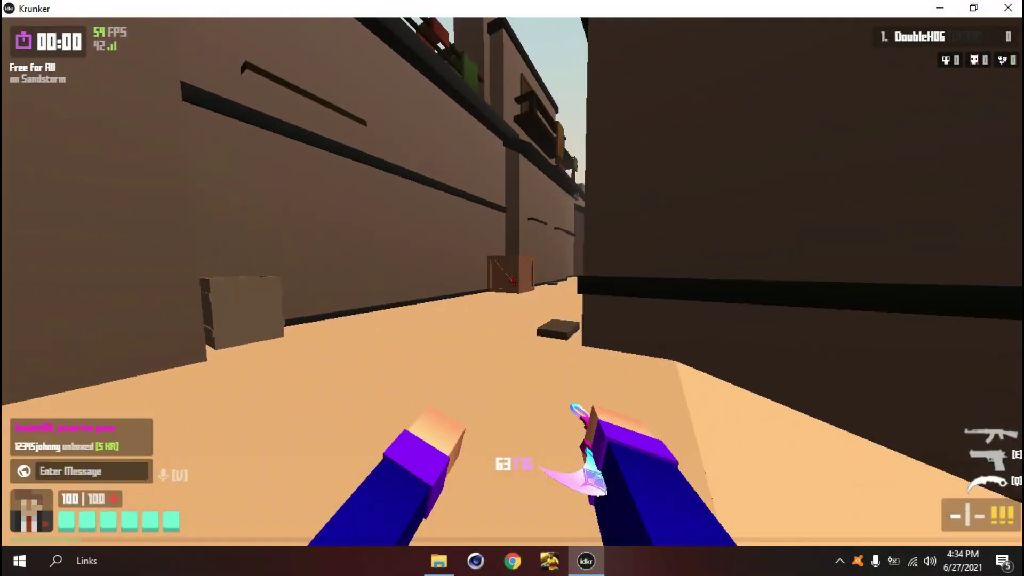